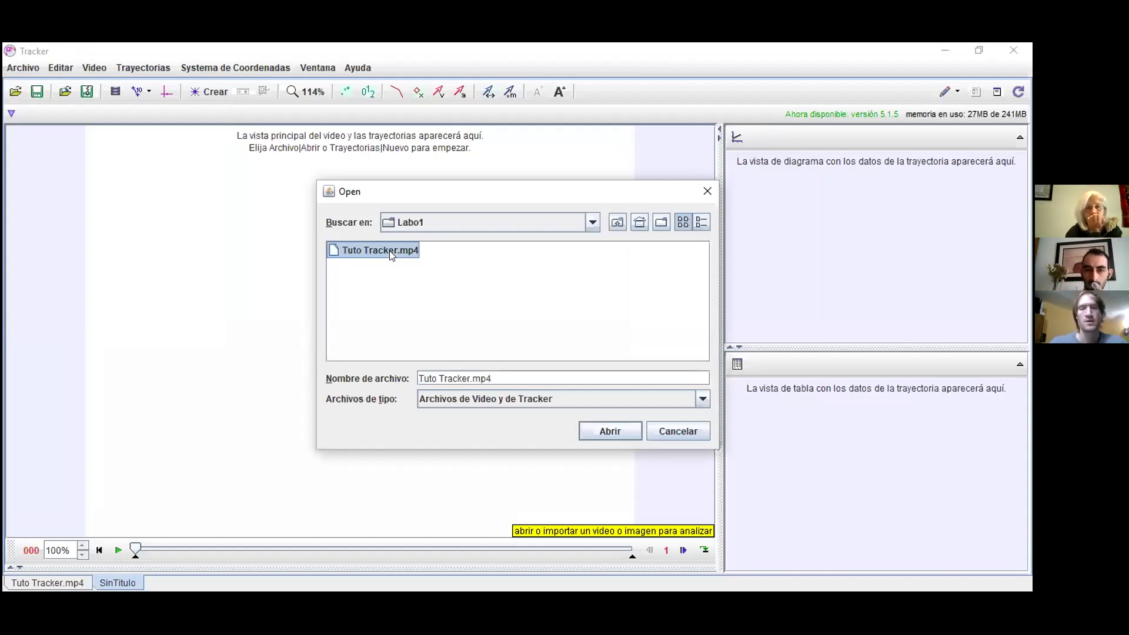
- Open the video Tuto Tracker.mp4 from the Labo1 folder and dismiss the variable frame duration notice
{"action": "key", "text": "Return"}
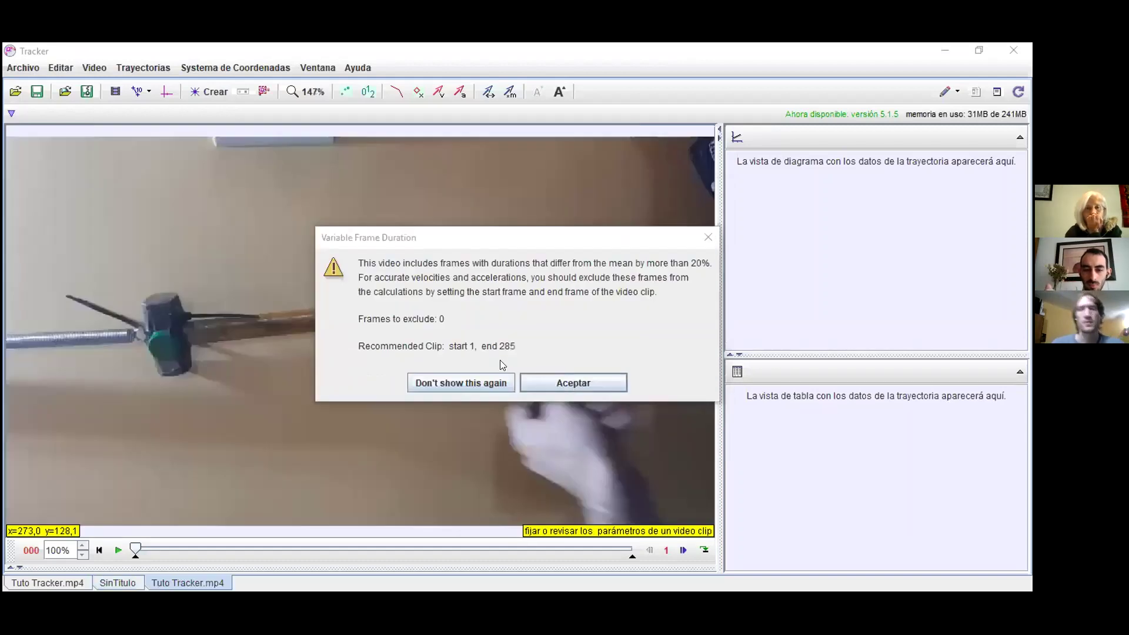
{"action": "key", "text": "Return"}
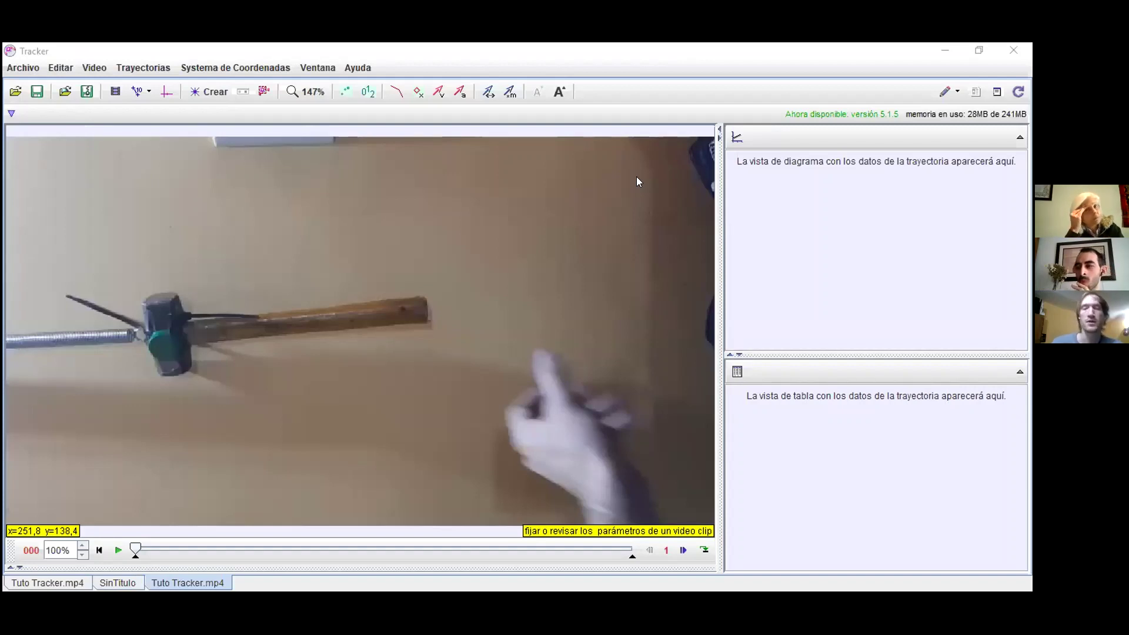
- Apply a Rotate filter of -90° to the video so that the hammer hangs vertically
{"action": "left_click", "coordinate": [91, 66]}
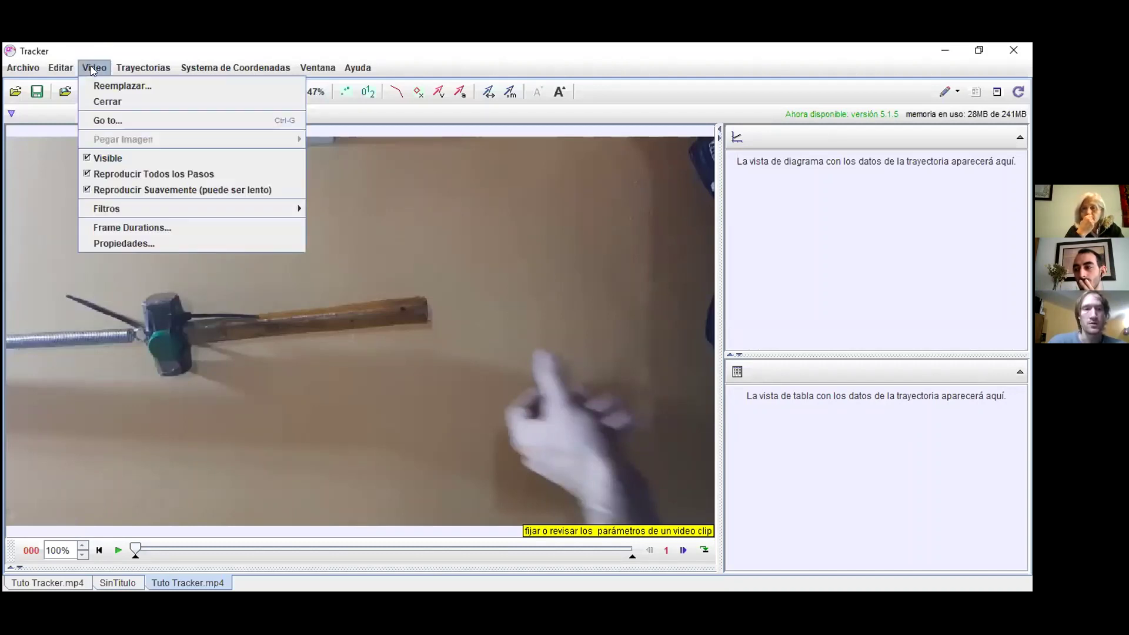
{"action": "mouse_move", "coordinate": [183, 207]}
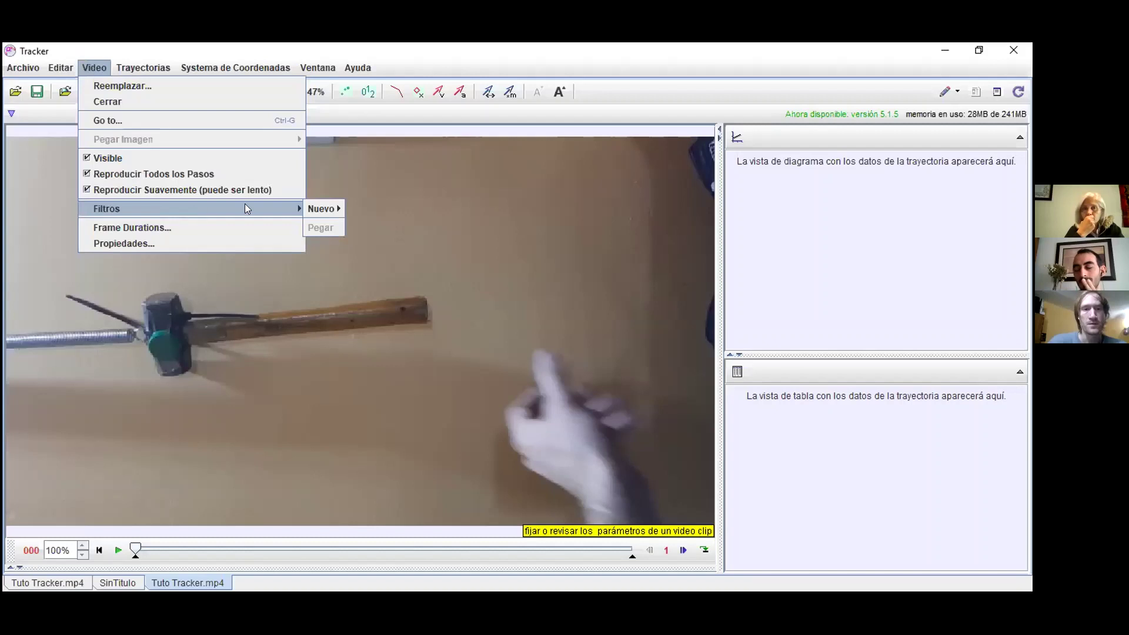
{"action": "mouse_move", "coordinate": [321, 209]}
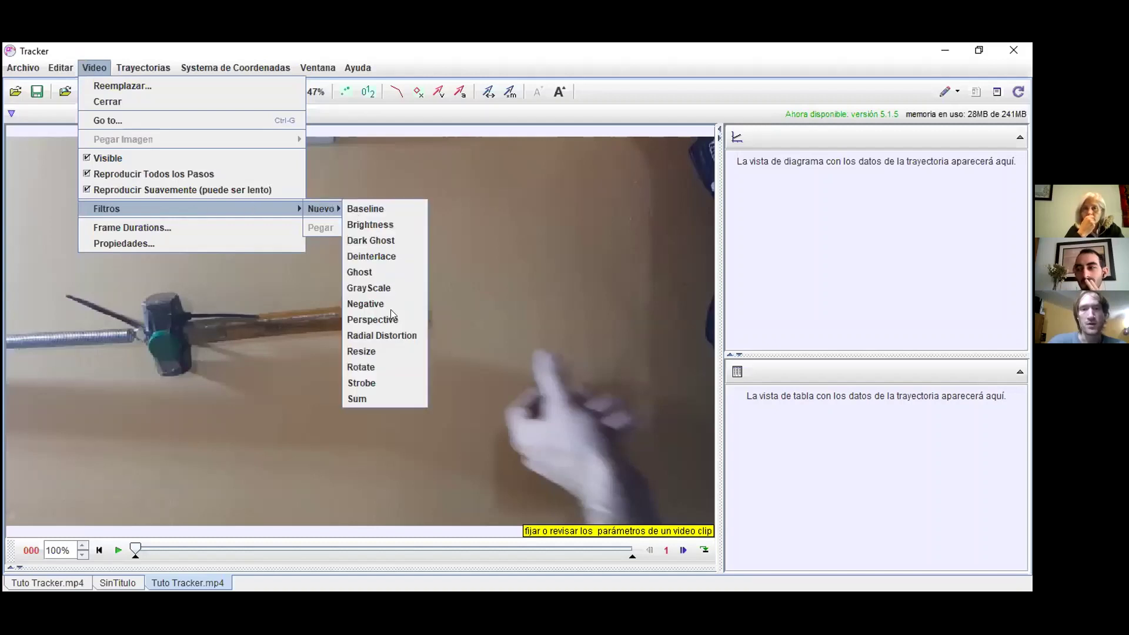
{"action": "left_click", "coordinate": [377, 362]}
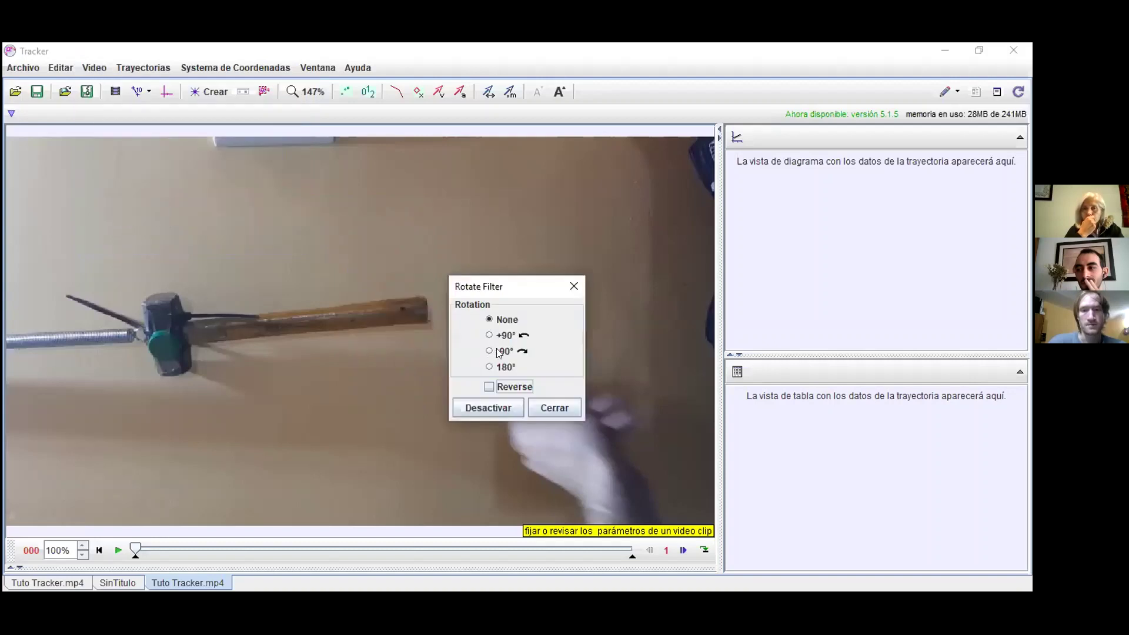
{"action": "left_click", "coordinate": [490, 351]}
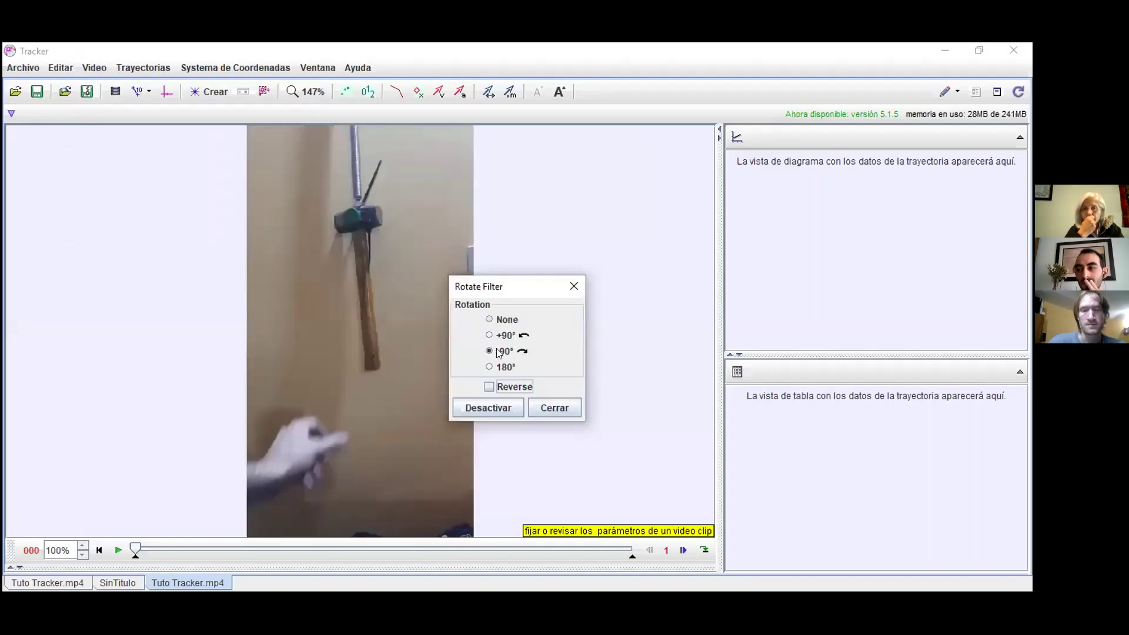
{"action": "left_click", "coordinate": [553, 405]}
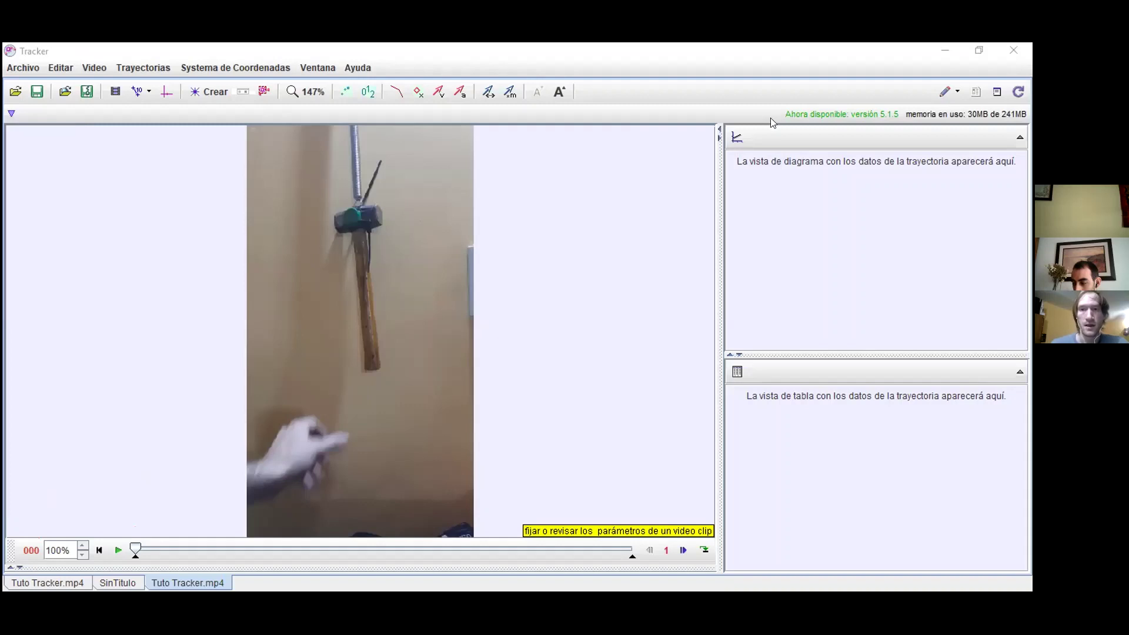
- Play the video to review the hammer's motion, pausing along the way, and return to frame 0
{"action": "left_click", "coordinate": [116, 550]}
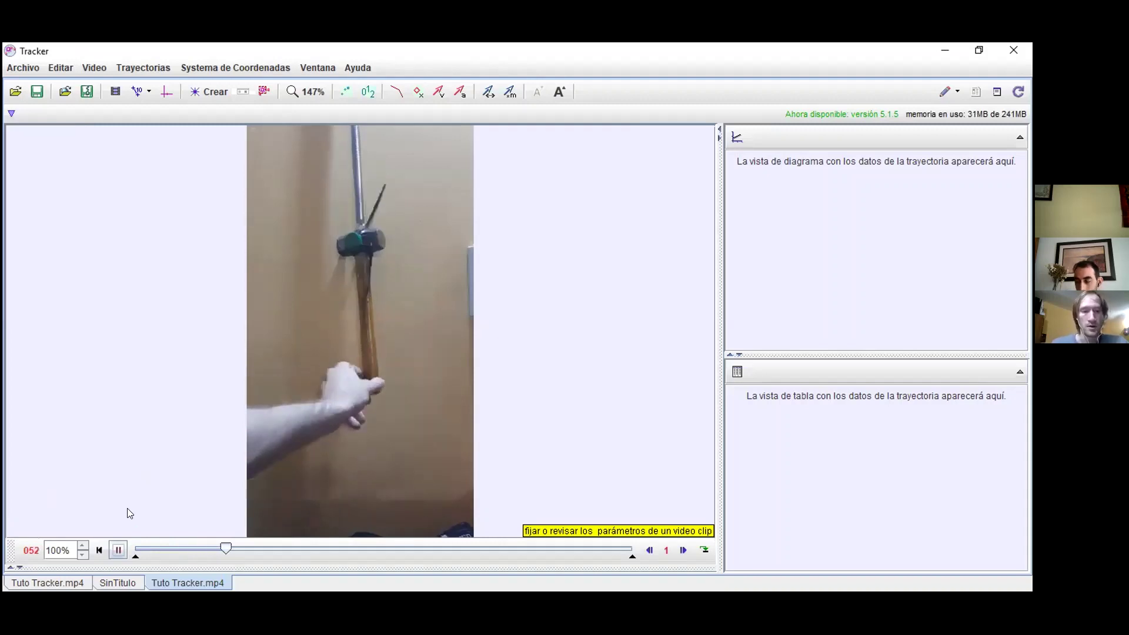
{"action": "left_click", "coordinate": [118, 550]}
{"action": "left_click", "coordinate": [118, 551]}
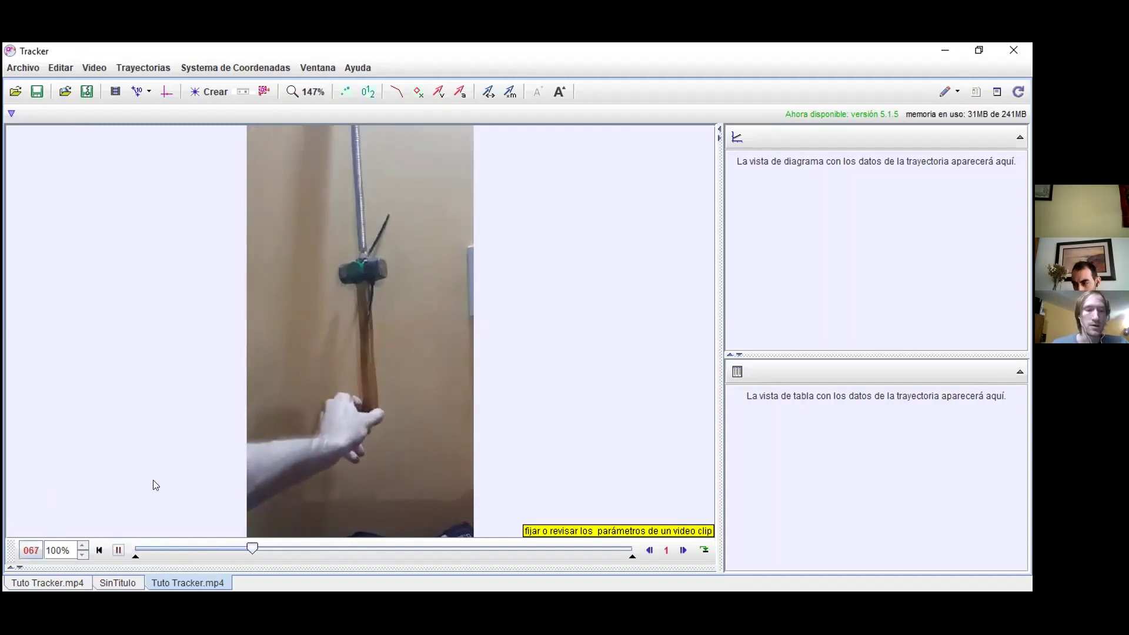
{"action": "left_click", "coordinate": [118, 550]}
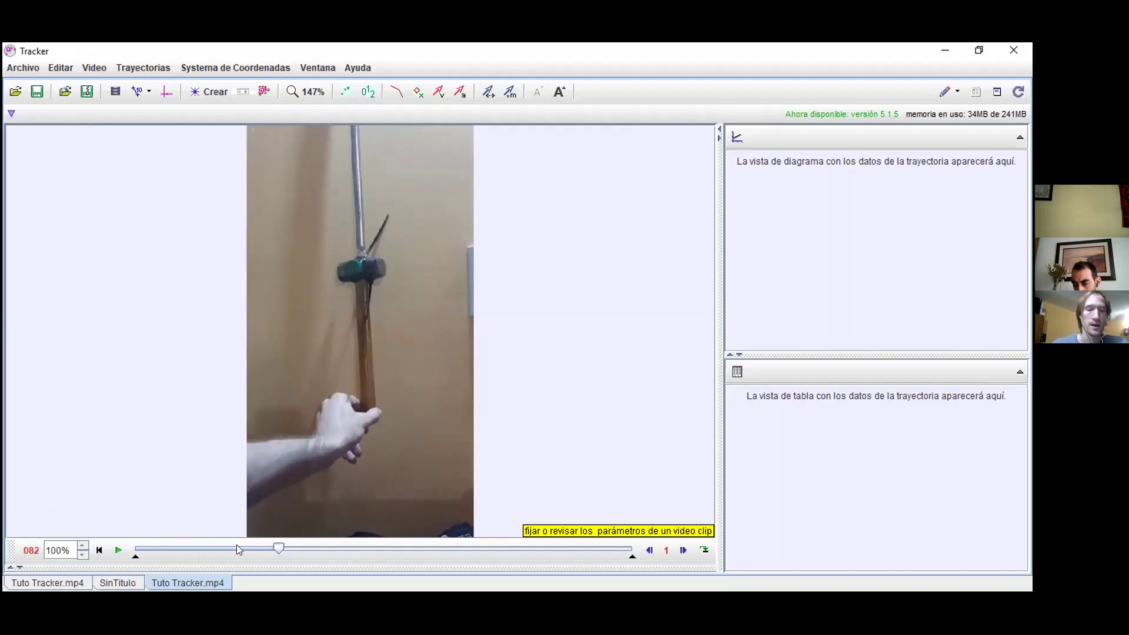
{"action": "left_click", "coordinate": [130, 547]}
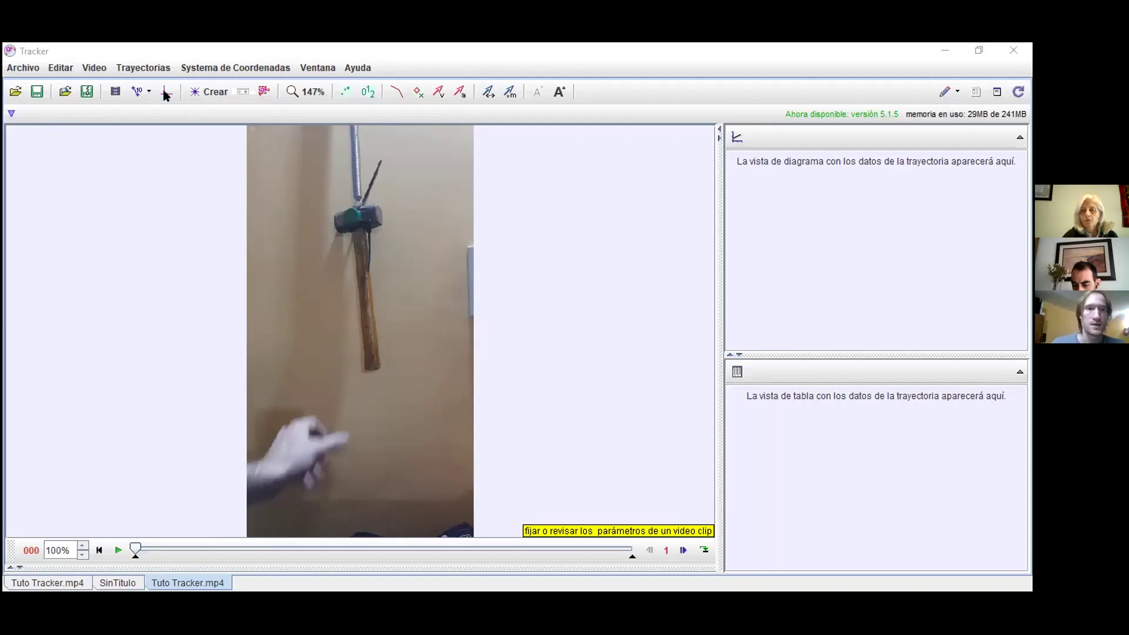
- Show the coordinate axes and place their origin on the hammer head's green disc, at about pixel position 162.5, 143.0
{"action": "left_click_drag", "start_coordinate": [166, 76], "coordinate": [166, 63]}
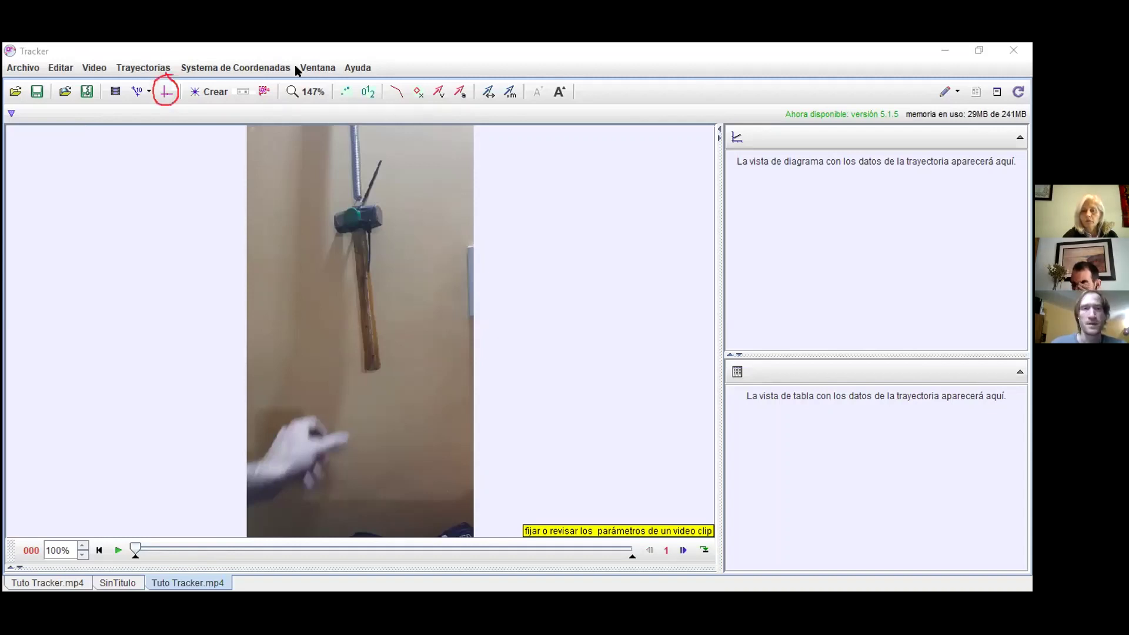
{"action": "key", "text": "Escape"}
{"action": "left_click", "coordinate": [166, 92]}
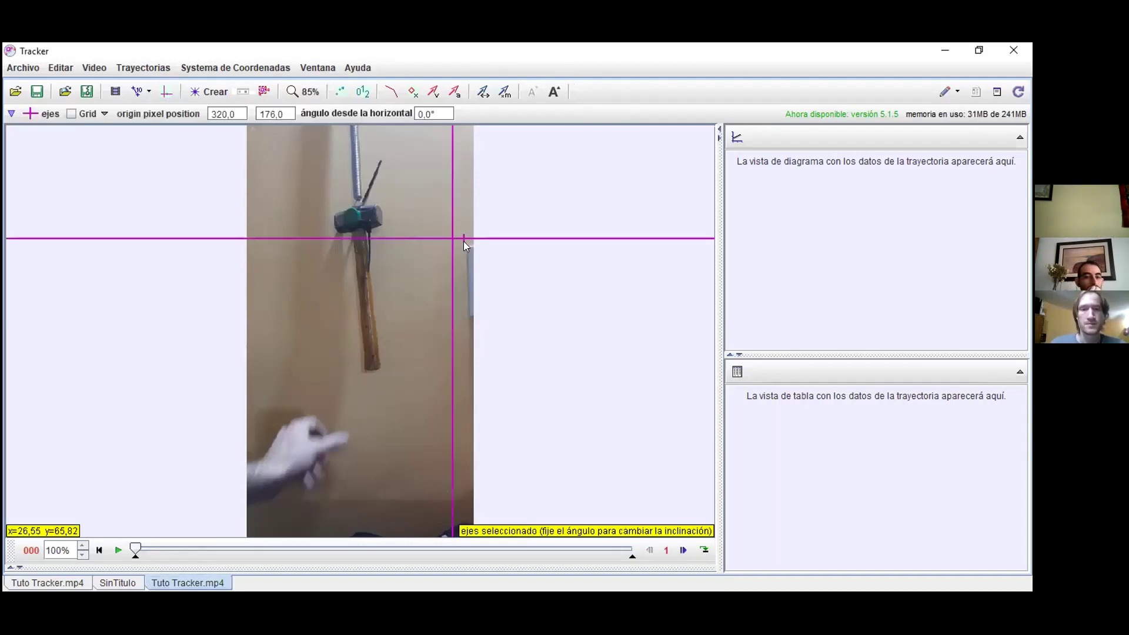
{"action": "left_click_drag", "start_coordinate": [464, 243], "coordinate": [361, 219]}
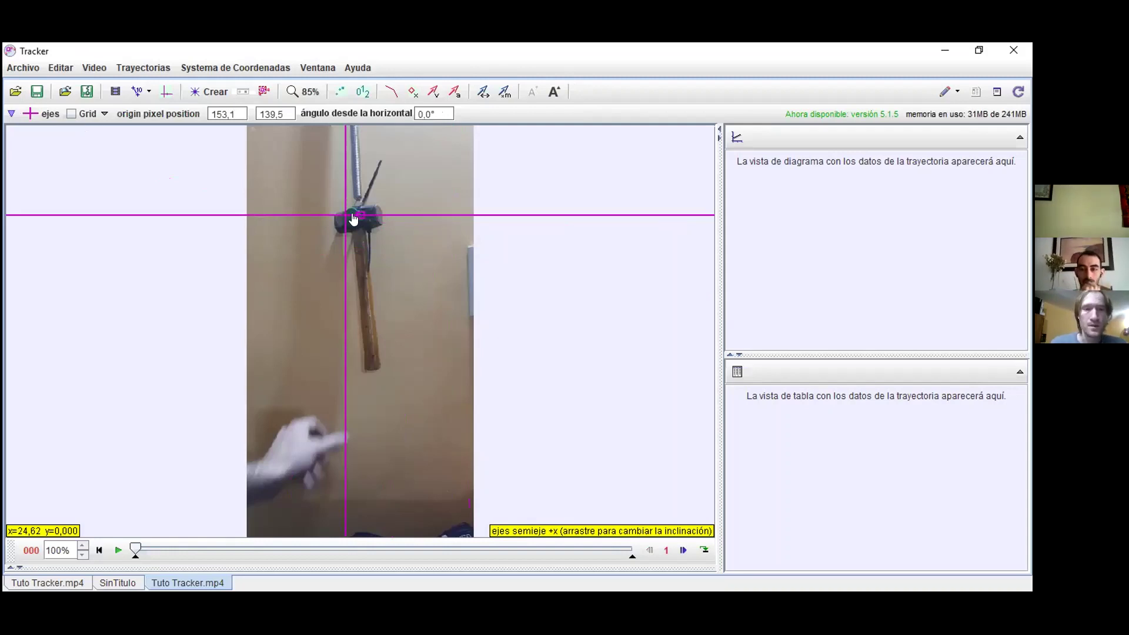
{"action": "left_click_drag", "start_coordinate": [360, 219], "coordinate": [360, 219]}
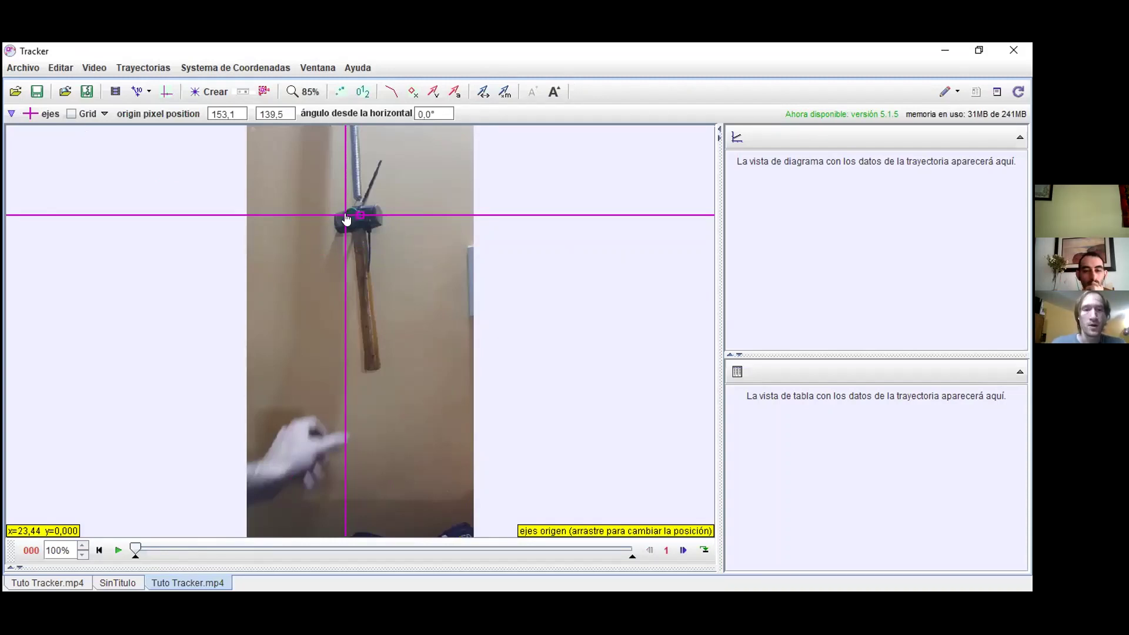
{"action": "left_click_drag", "start_coordinate": [346, 219], "coordinate": [349, 221]}
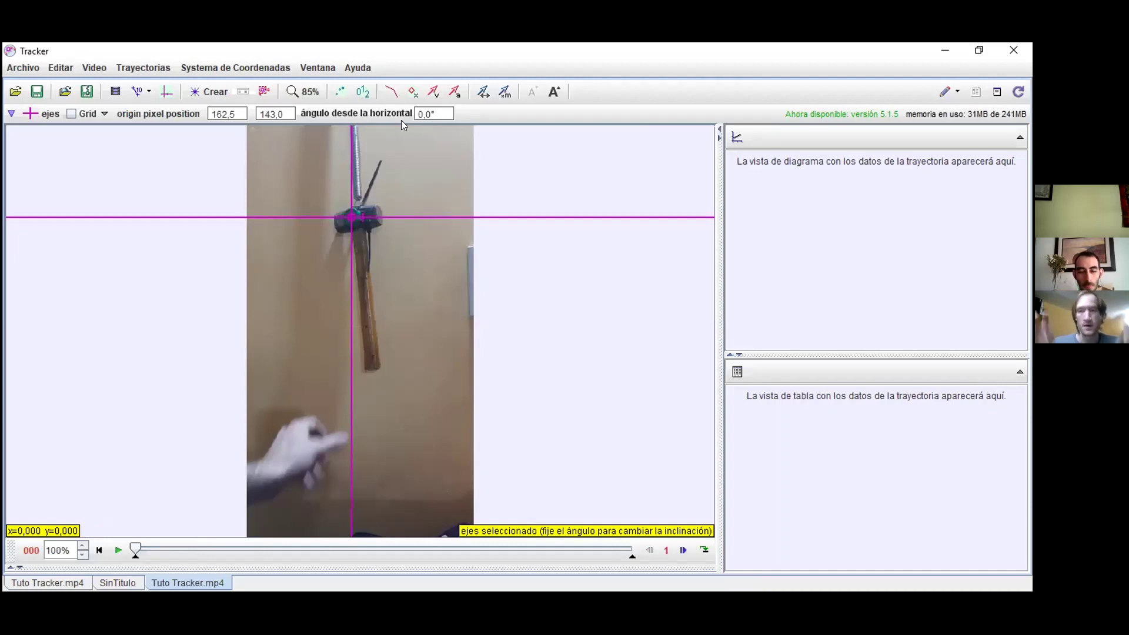
- Create a calibration stick about 24 m long, marking both its ends diagonally across the green disc on the hammer head
{"action": "left_click", "coordinate": [299, 92]}
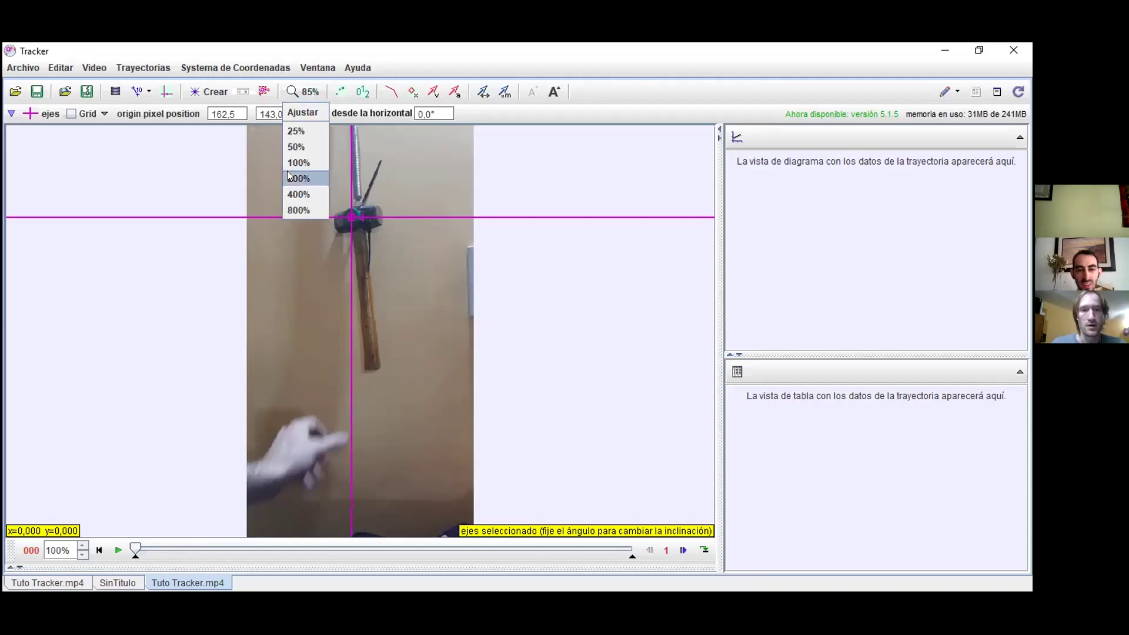
{"action": "left_click", "coordinate": [288, 176]}
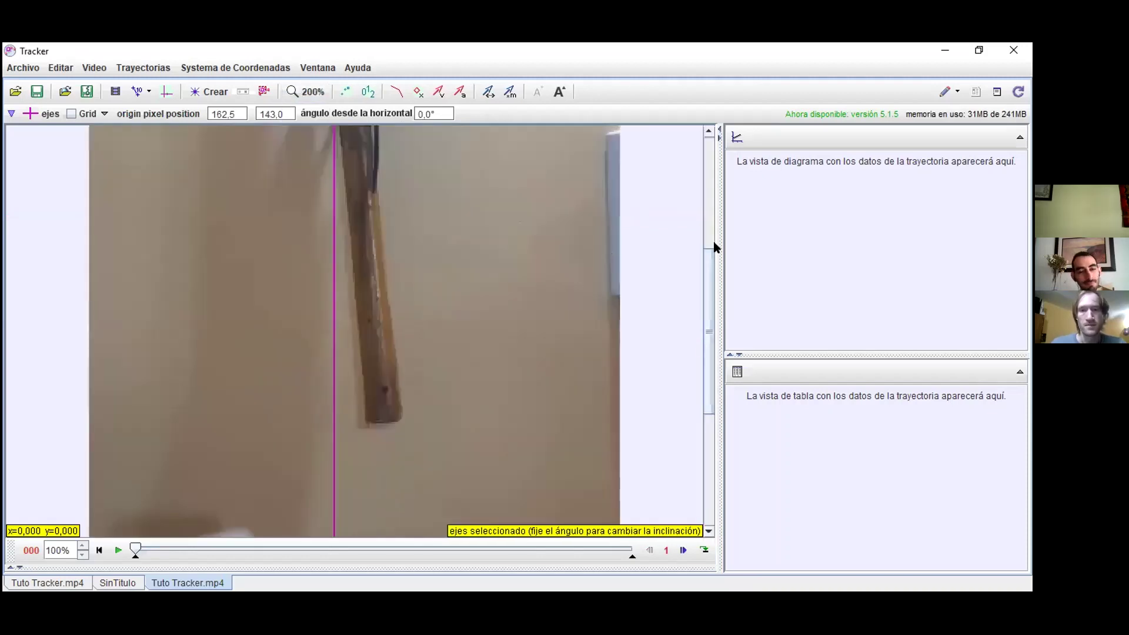
{"action": "scroll", "coordinate": [714, 242], "scroll_direction": "up", "scroll_amount": 5}
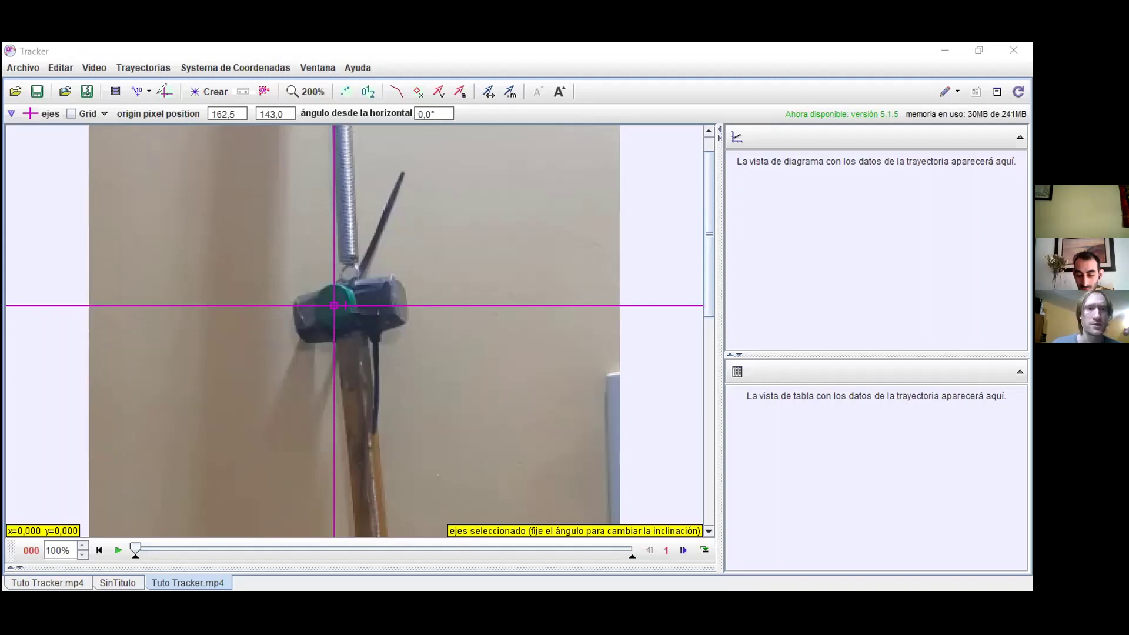
{"action": "mouse_move", "coordinate": [144, 74]}
{"action": "left_mouse_down"}
{"action": "mouse_move", "coordinate": [132, 101]}
{"action": "mouse_move", "coordinate": [140, 61]}
{"action": "mouse_move", "coordinate": [154, 76]}
{"action": "left_mouse_up"}
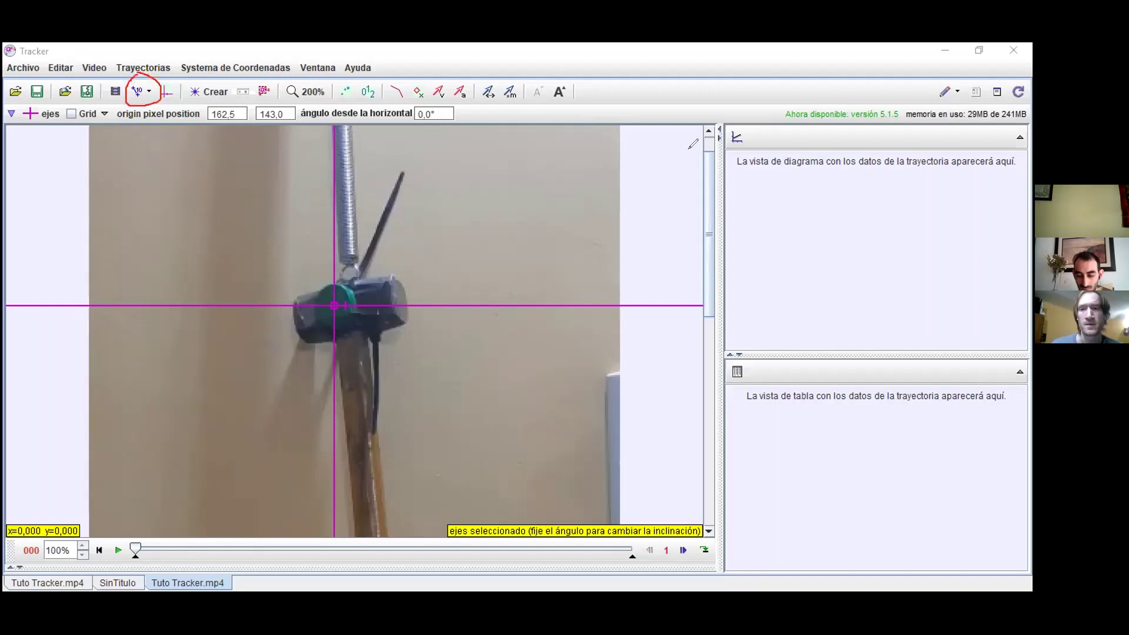
{"action": "key", "text": "Escape"}
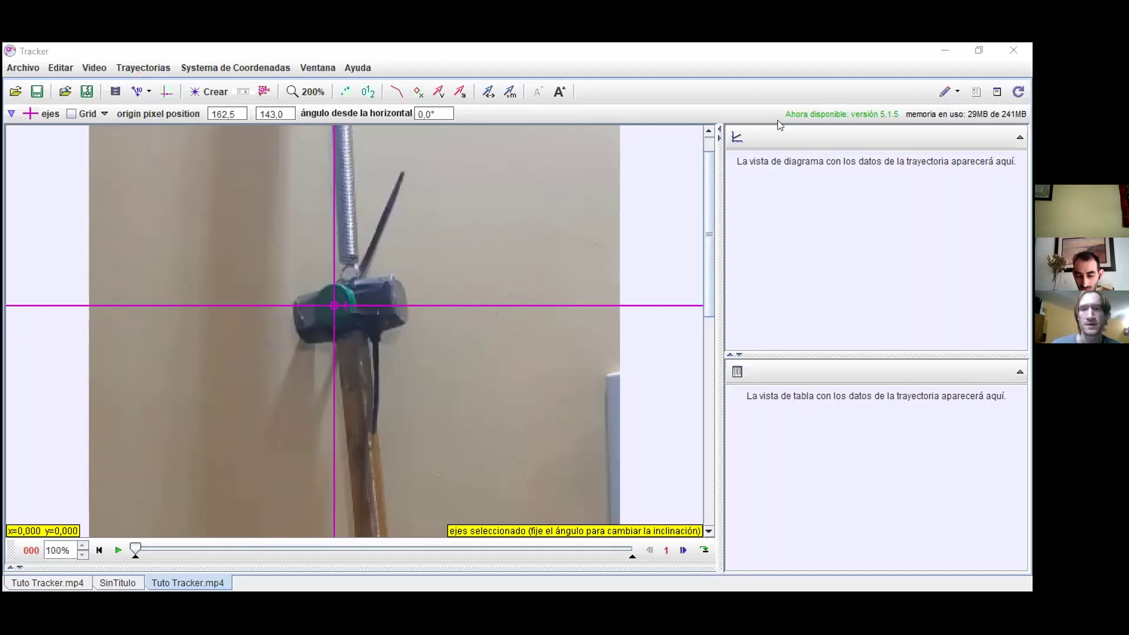
{"action": "left_click", "coordinate": [130, 91]}
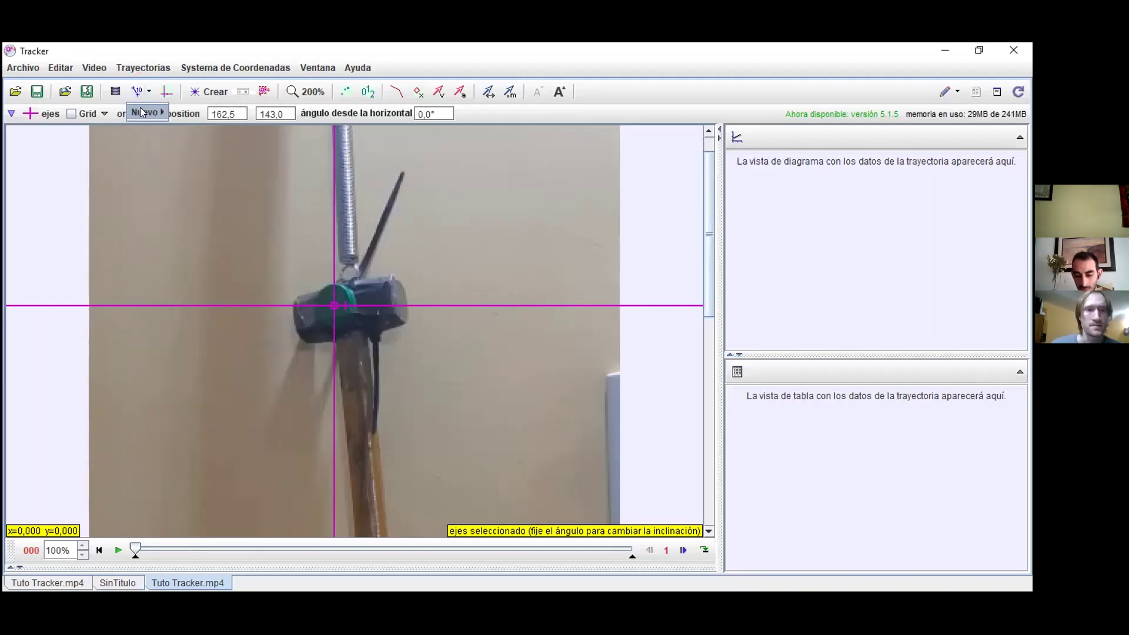
{"action": "mouse_move", "coordinate": [144, 112]}
{"action": "left_click", "coordinate": [184, 116]}
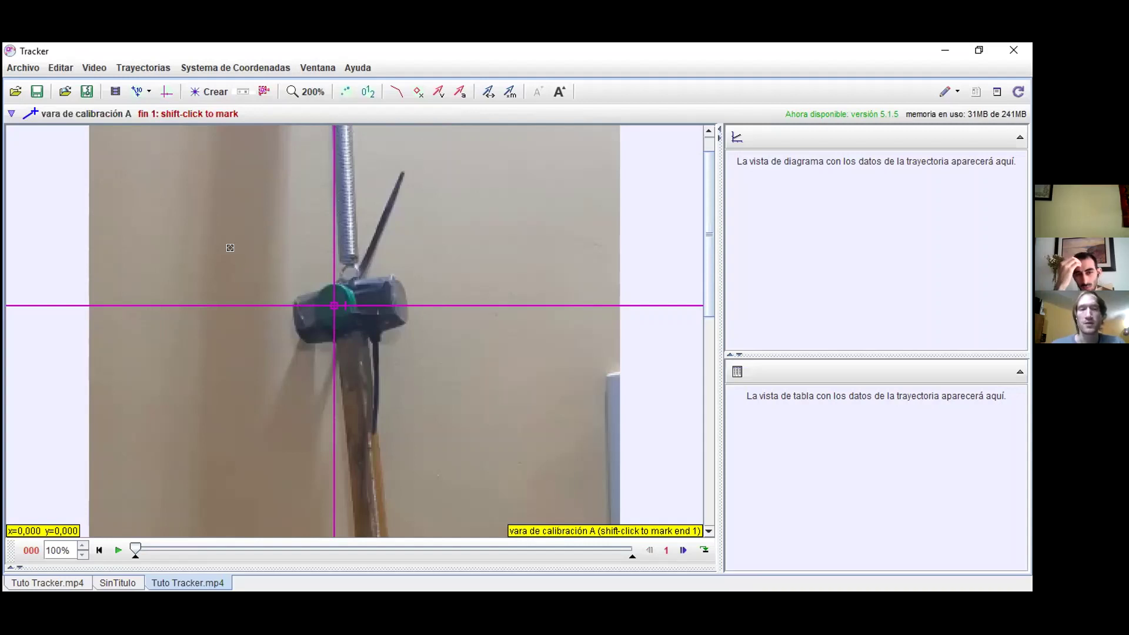
{"action": "left_click", "coordinate": [321, 290], "text": "shift"}
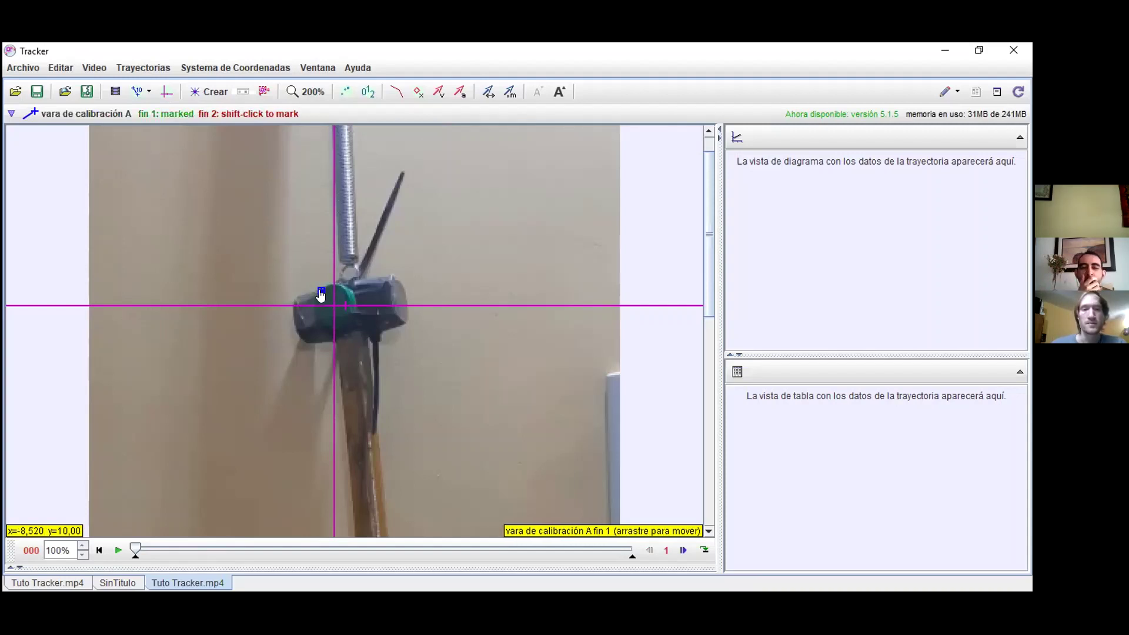
{"action": "left_click", "coordinate": [341, 316], "text": "shift"}
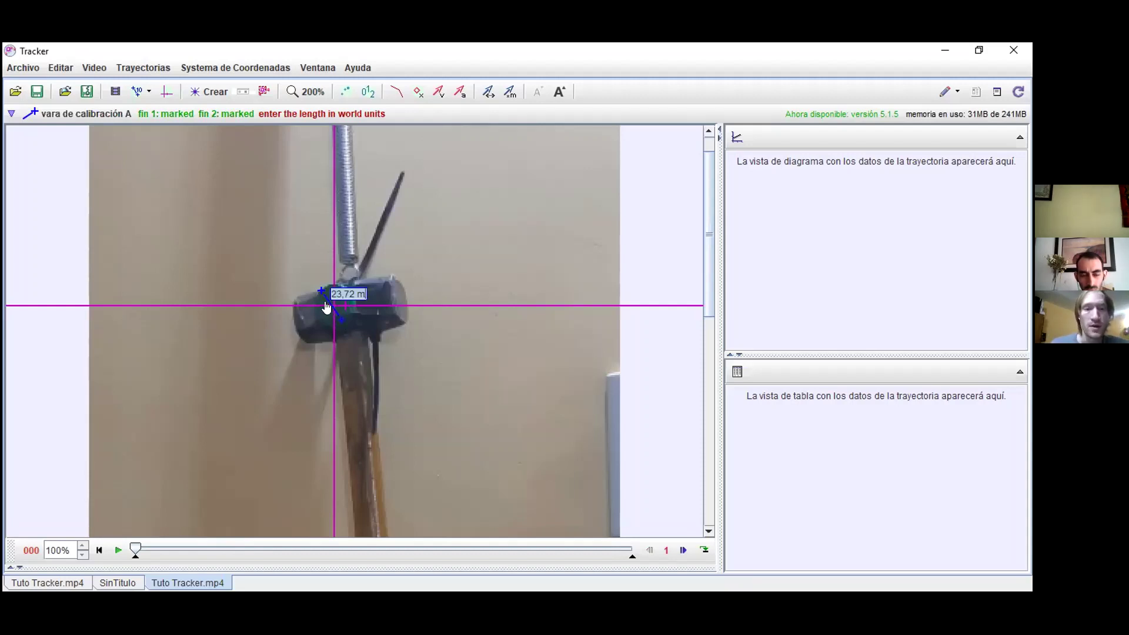
- Adjust the calibration stick's position and both ends to span the green disc's diameter, at about -62° from the x axis
{"action": "left_click_drag", "start_coordinate": [326, 307], "coordinate": [279, 263]}
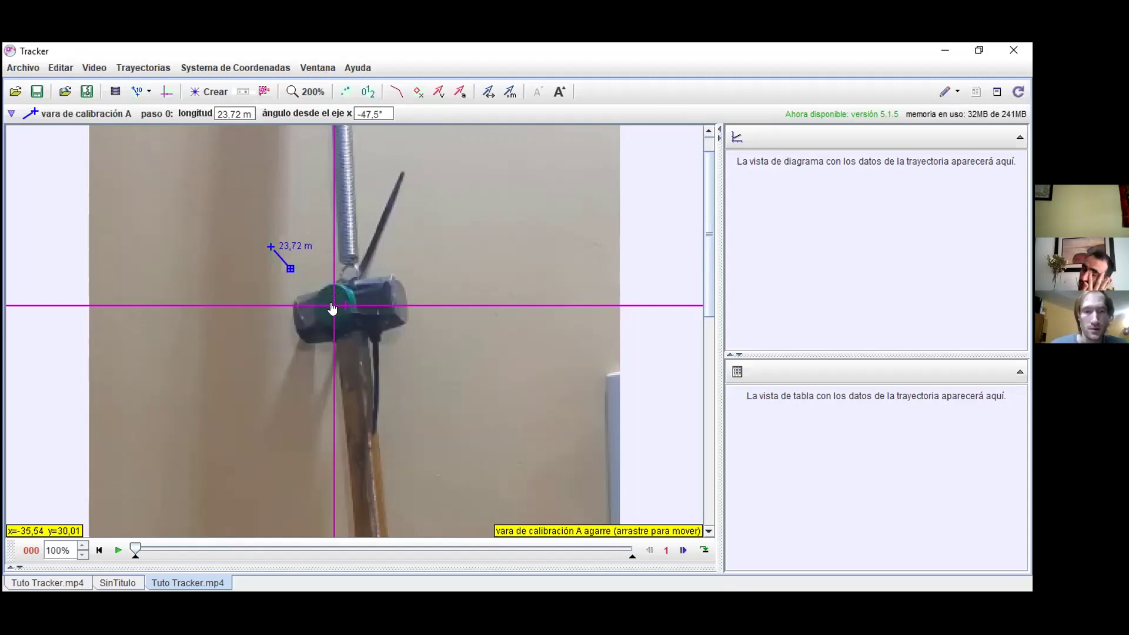
{"action": "left_click_drag", "start_coordinate": [332, 308], "coordinate": [330, 302]}
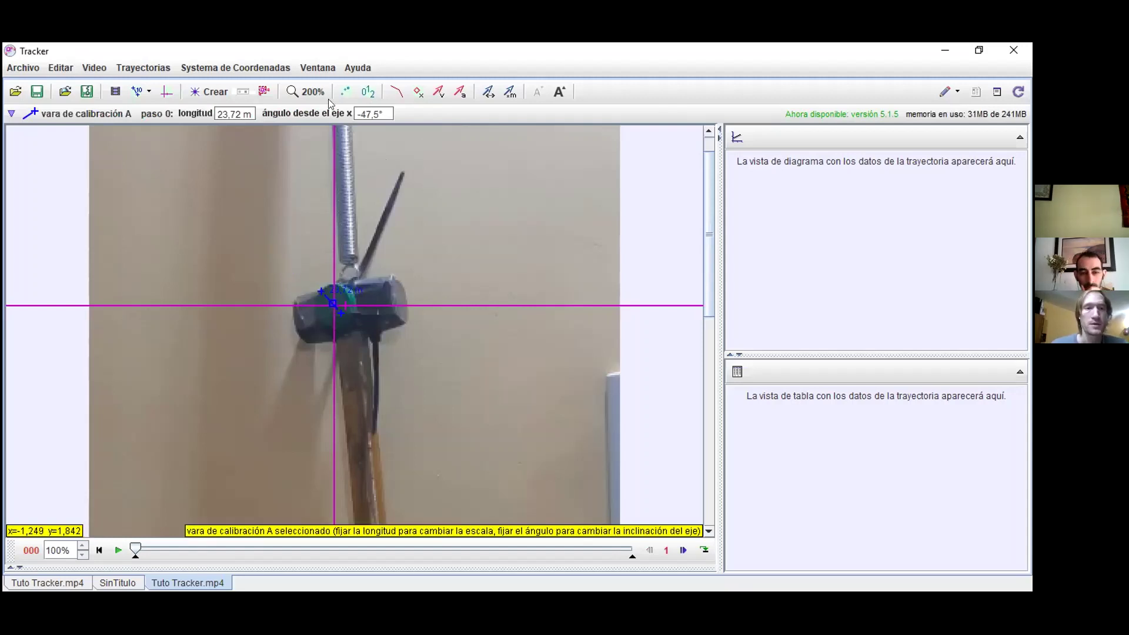
{"action": "left_click", "coordinate": [308, 94]}
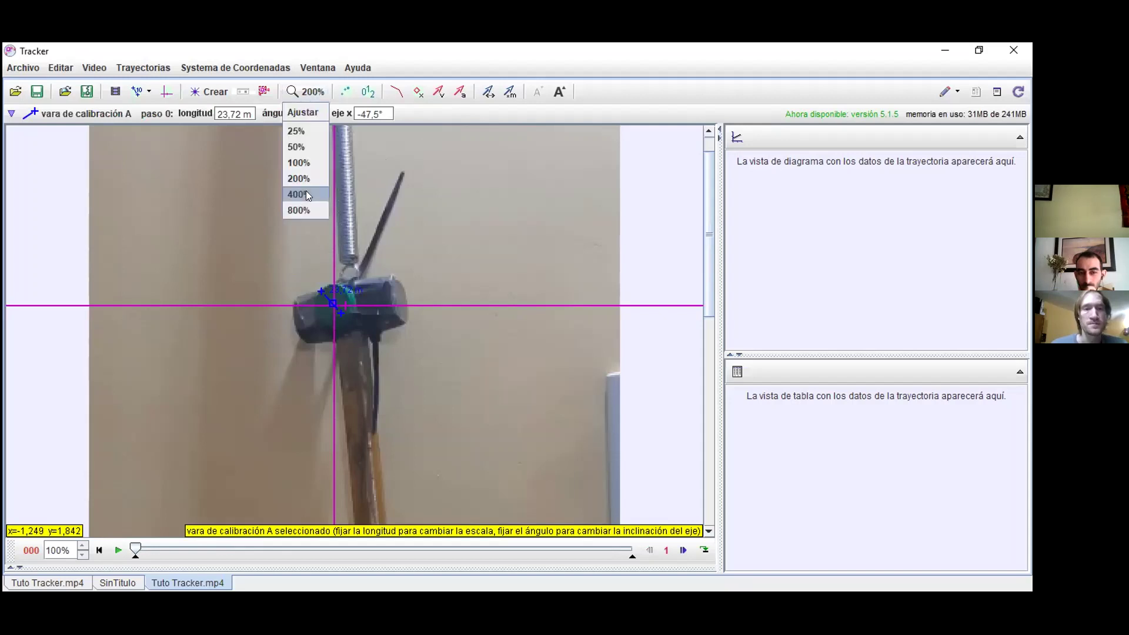
{"action": "left_click", "coordinate": [306, 194]}
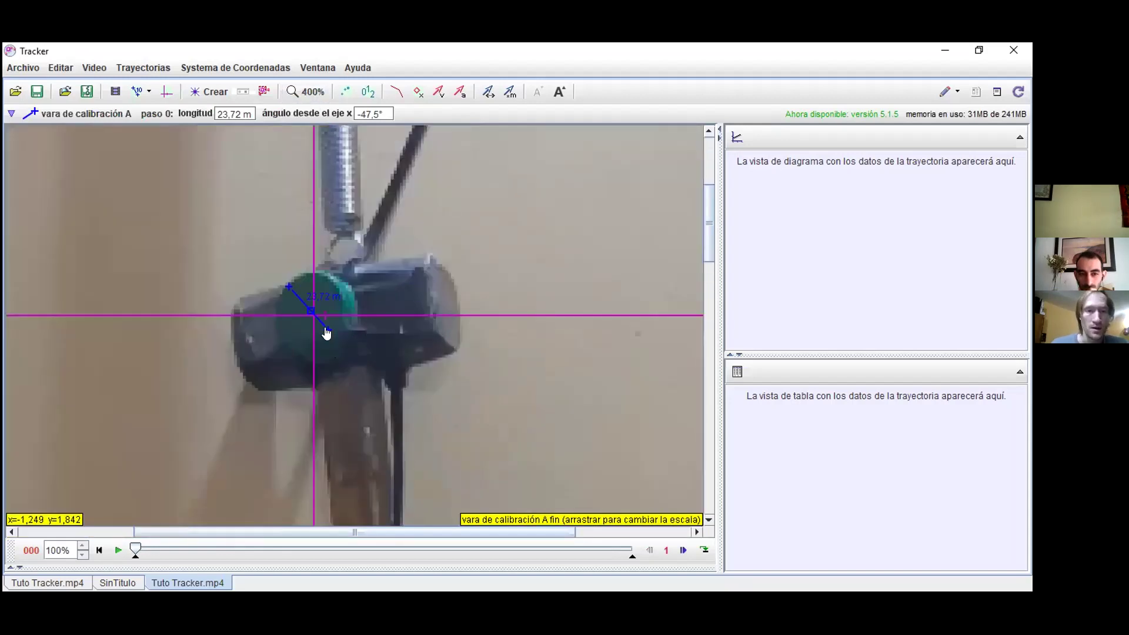
{"action": "left_click", "coordinate": [323, 345]}
{"action": "left_click_drag", "start_coordinate": [323, 344], "coordinate": [323, 345]}
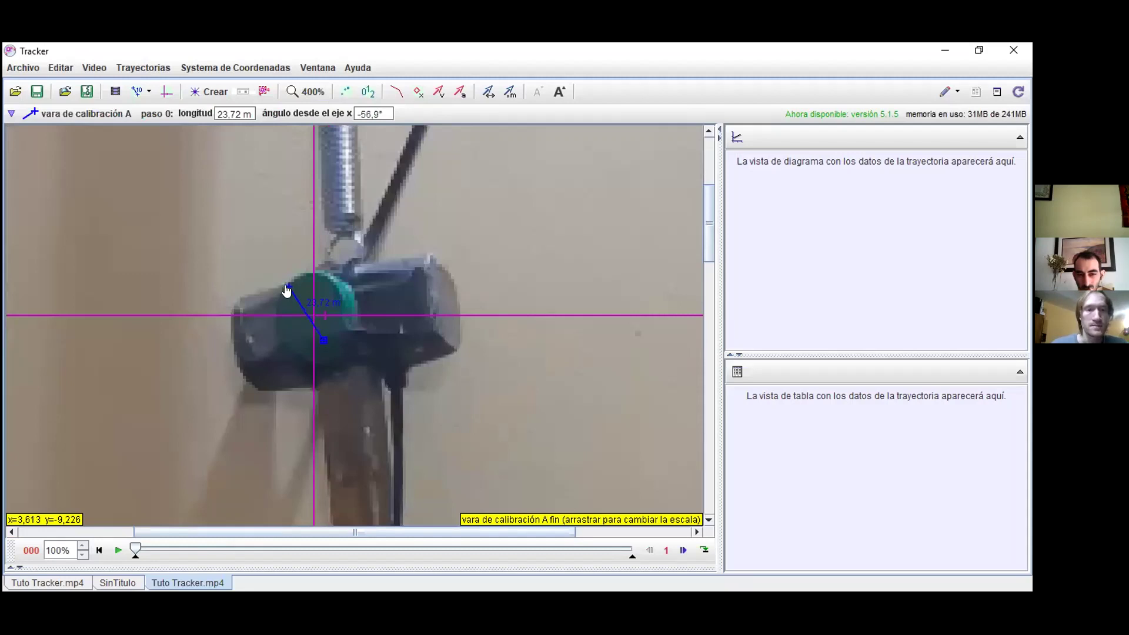
{"action": "left_click_drag", "start_coordinate": [288, 289], "coordinate": [292, 287]}
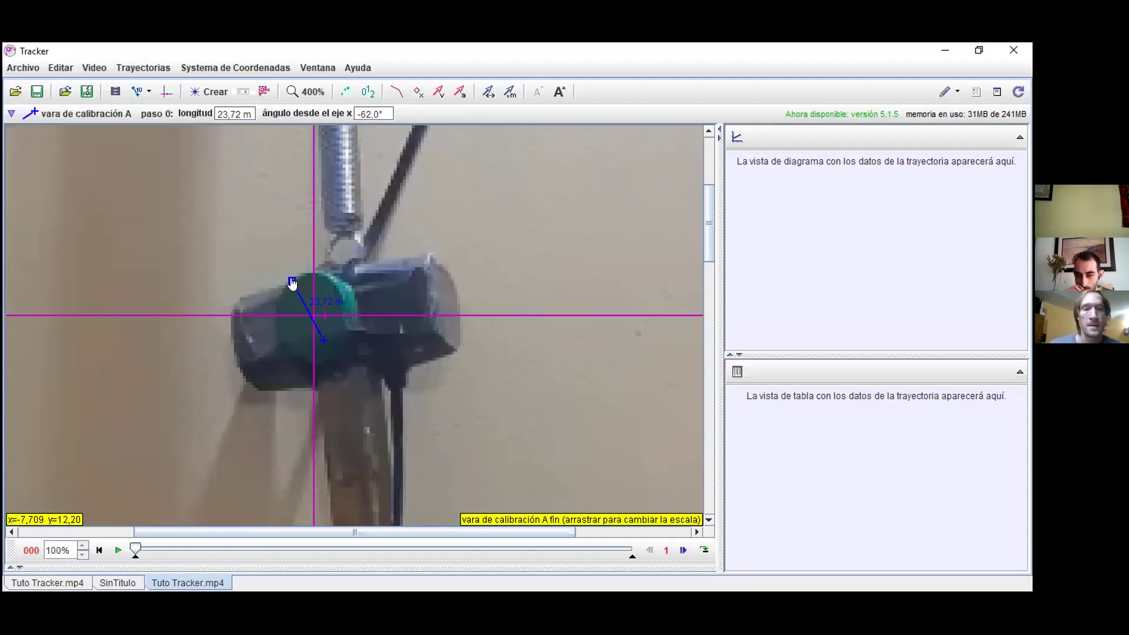
- Set the calibration stick's length to 0.028 m
{"action": "left_click", "coordinate": [324, 303]}
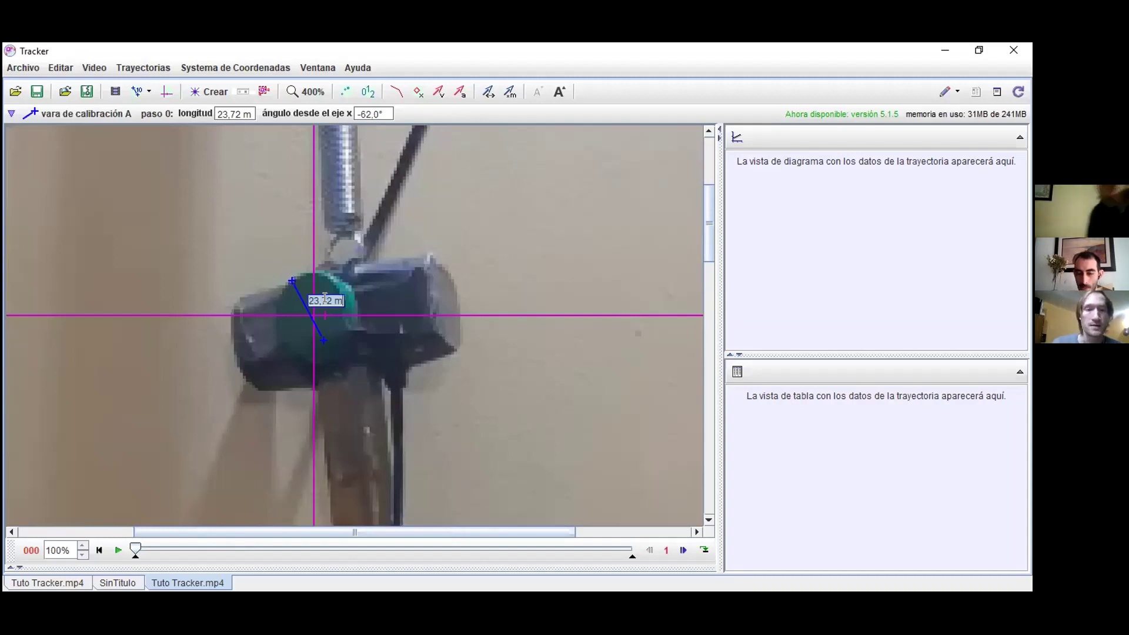
{"action": "key", "text": "Return"}
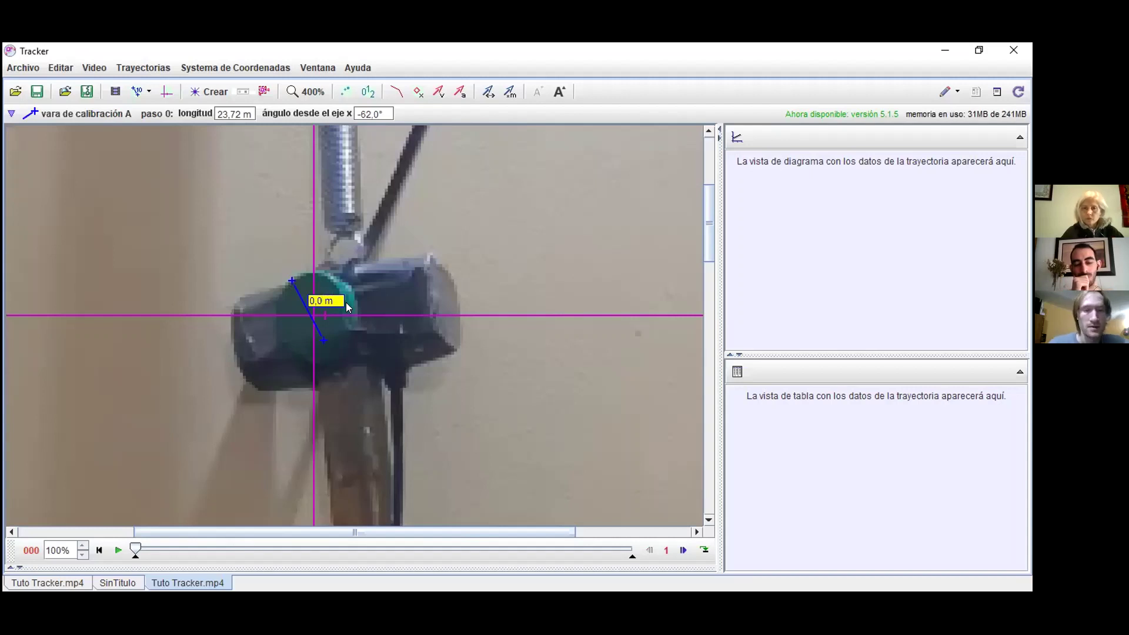
{"action": "key", "text": "Return"}
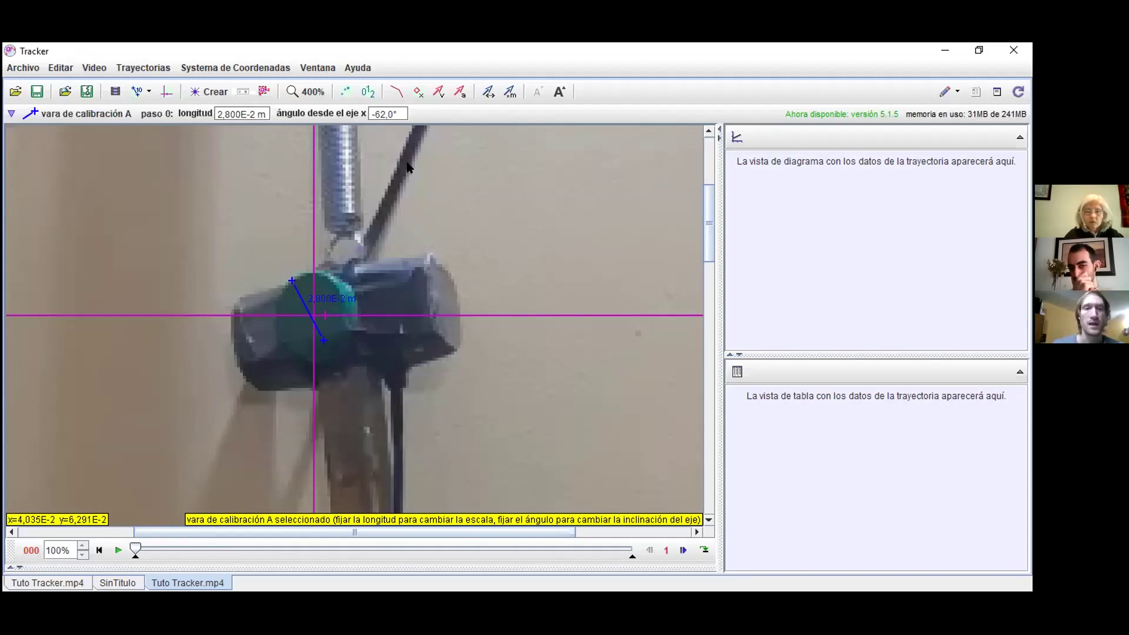
- Play the video up to frame 86, just after the hand releases the hammer, and set that frame as the clip's start frame
{"action": "left_click", "coordinate": [320, 93]}
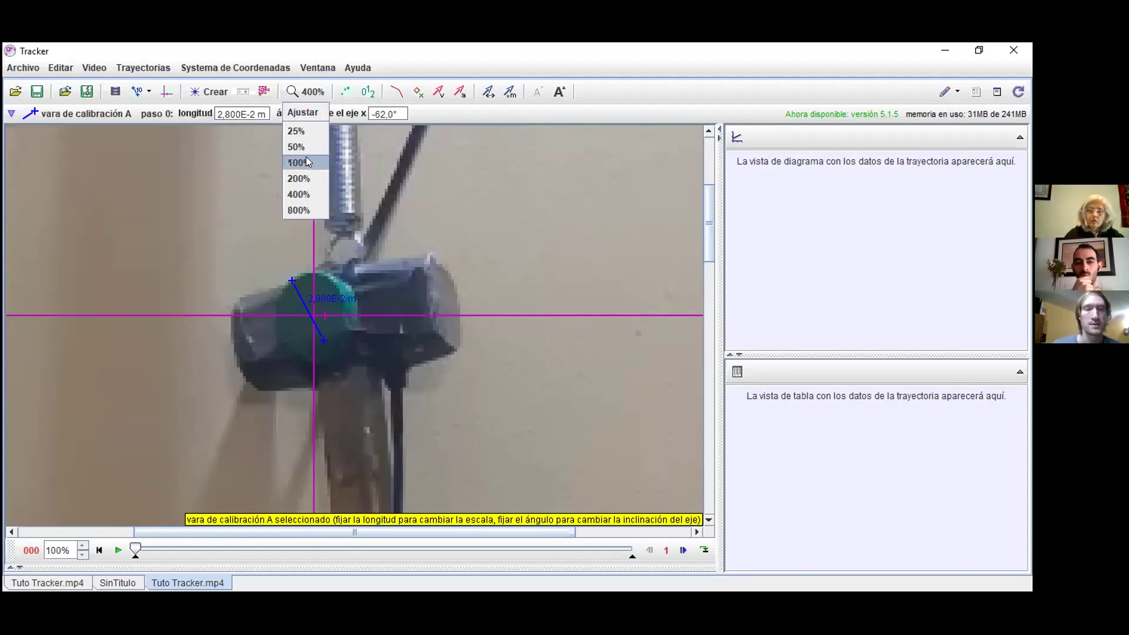
{"action": "key", "text": "Return"}
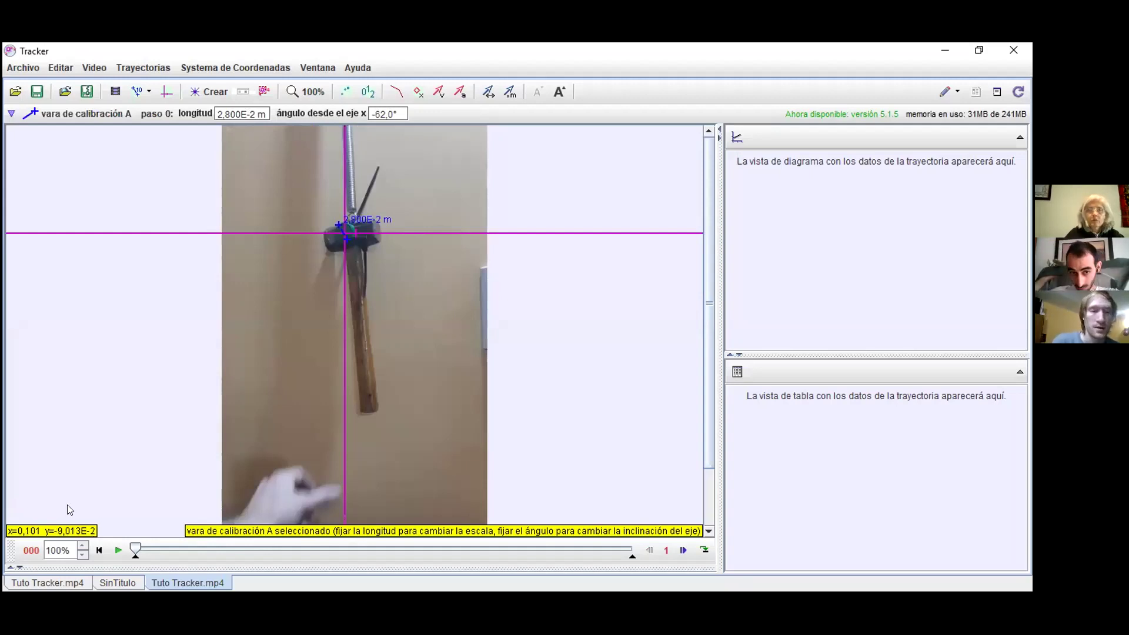
{"action": "left_click", "coordinate": [118, 551]}
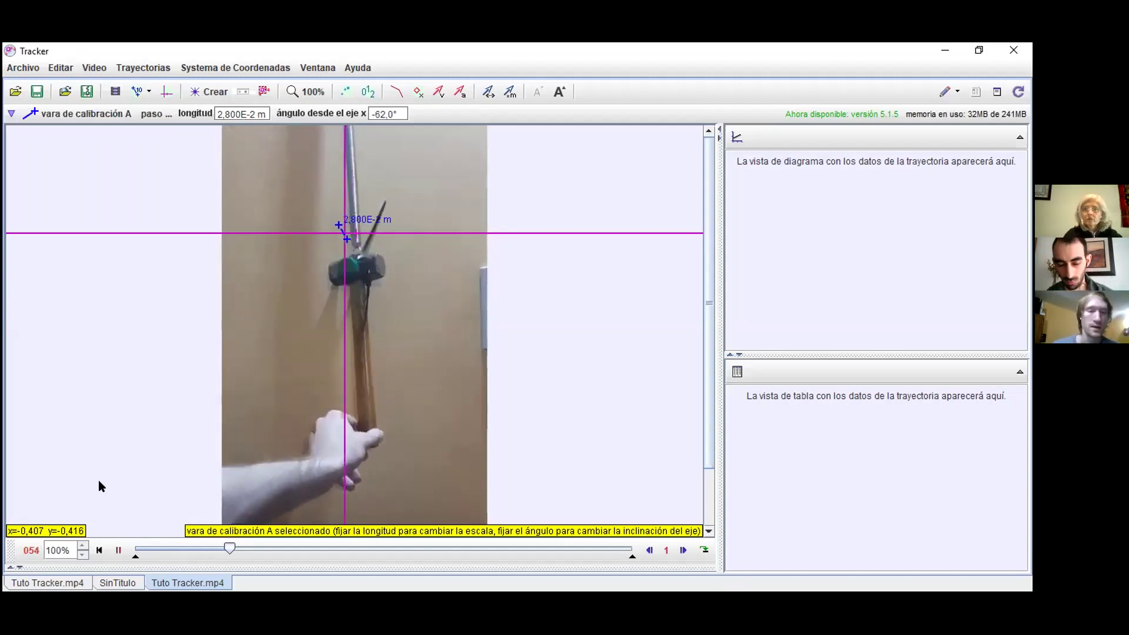
{"action": "left_click", "coordinate": [118, 550]}
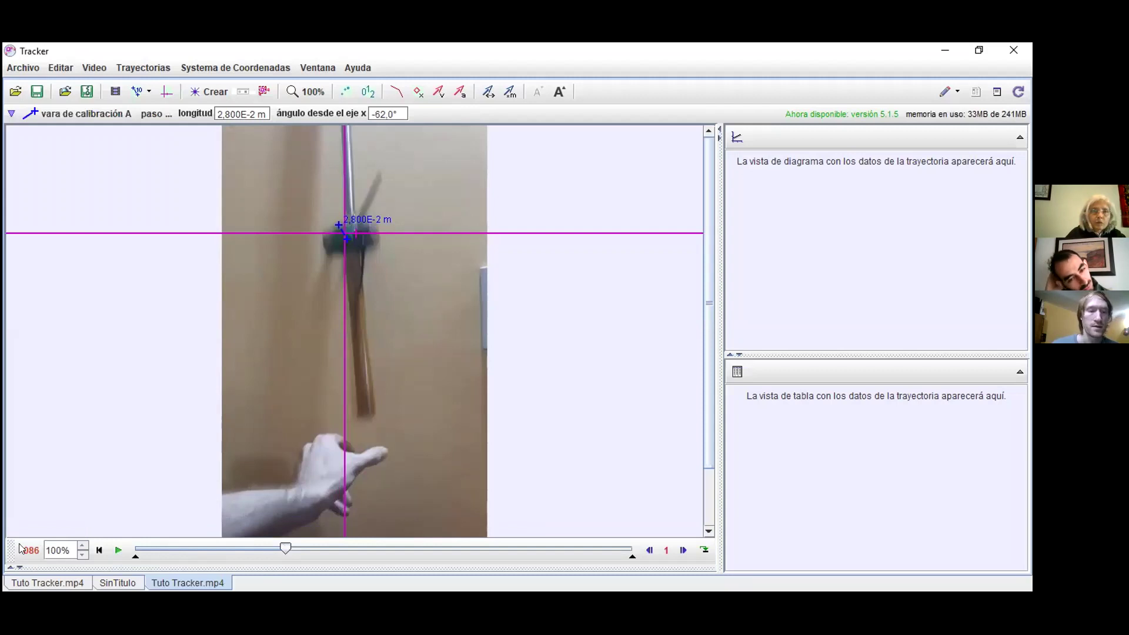
{"action": "right_click", "coordinate": [285, 548]}
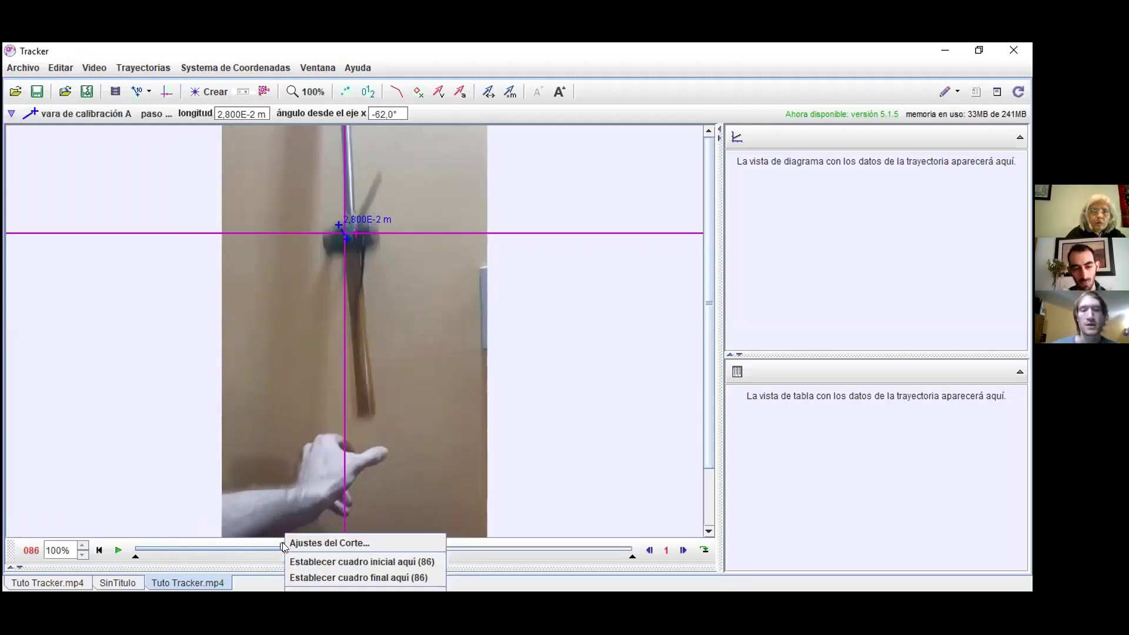
{"action": "left_click", "coordinate": [307, 561]}
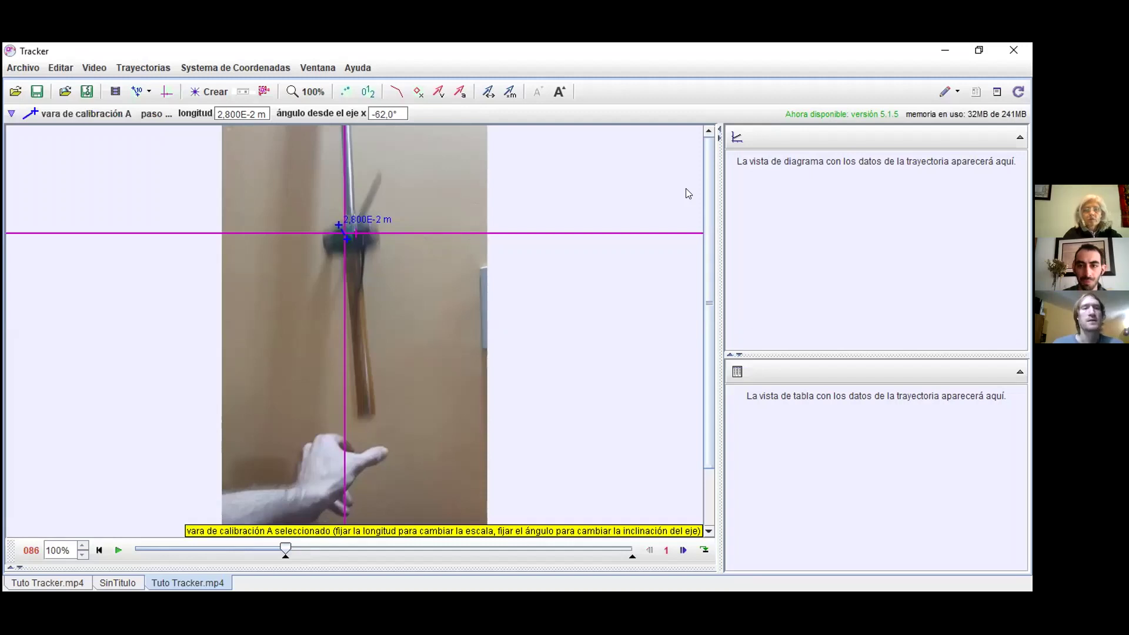
- Create a point mass track and name it Tapa
{"action": "left_click", "coordinate": [203, 91]}
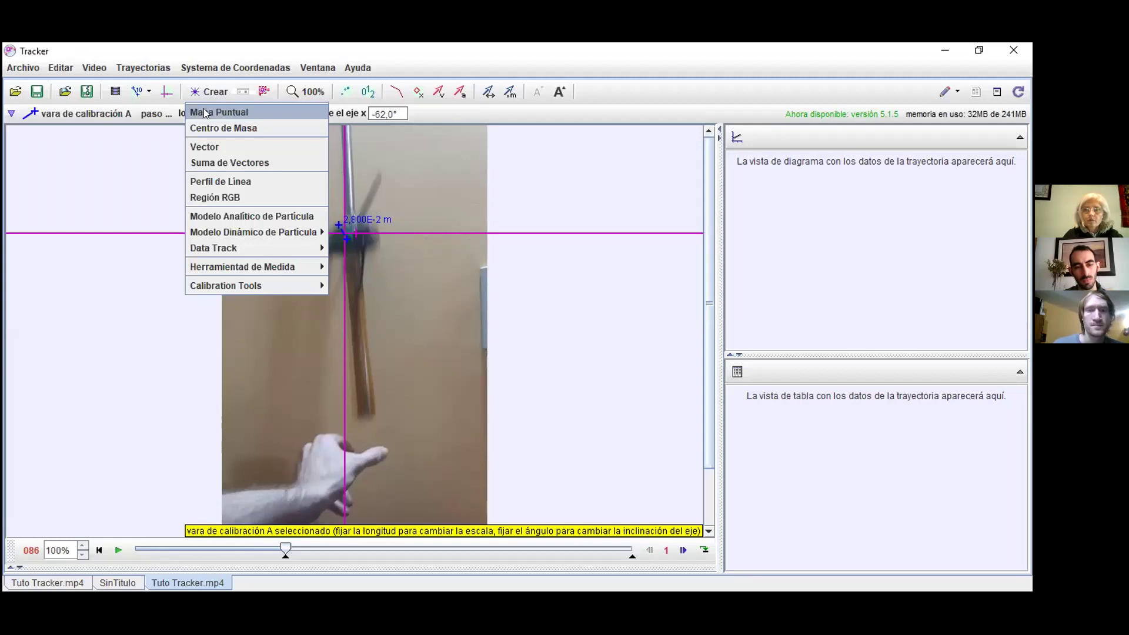
{"action": "key", "text": "Return"}
{"action": "left_click", "coordinate": [40, 163]}
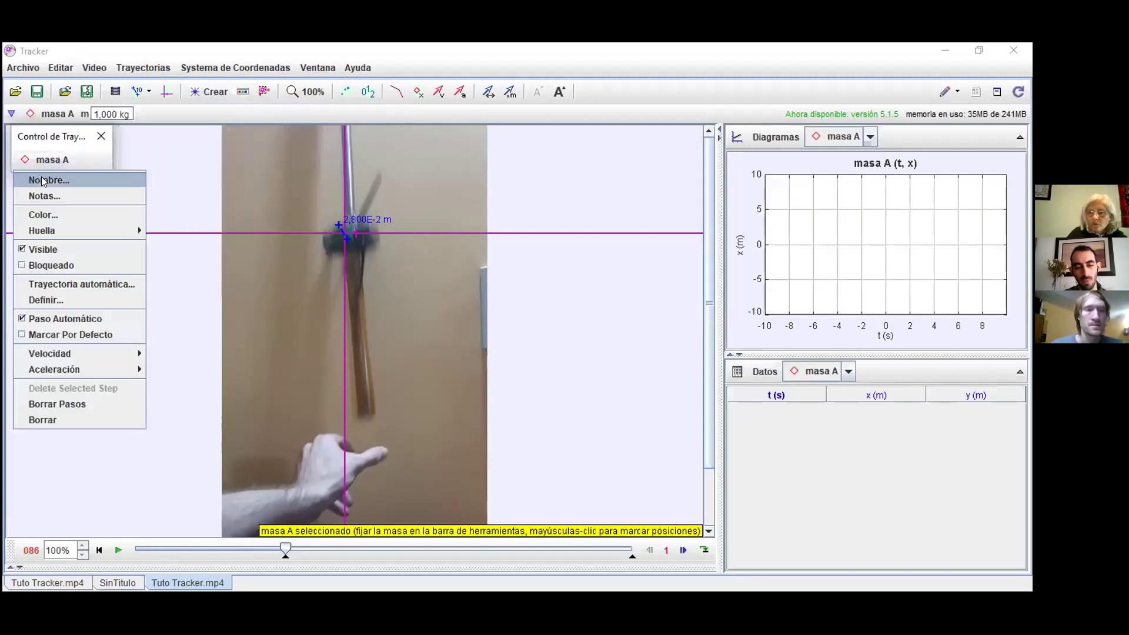
{"action": "left_click", "coordinate": [43, 180]}
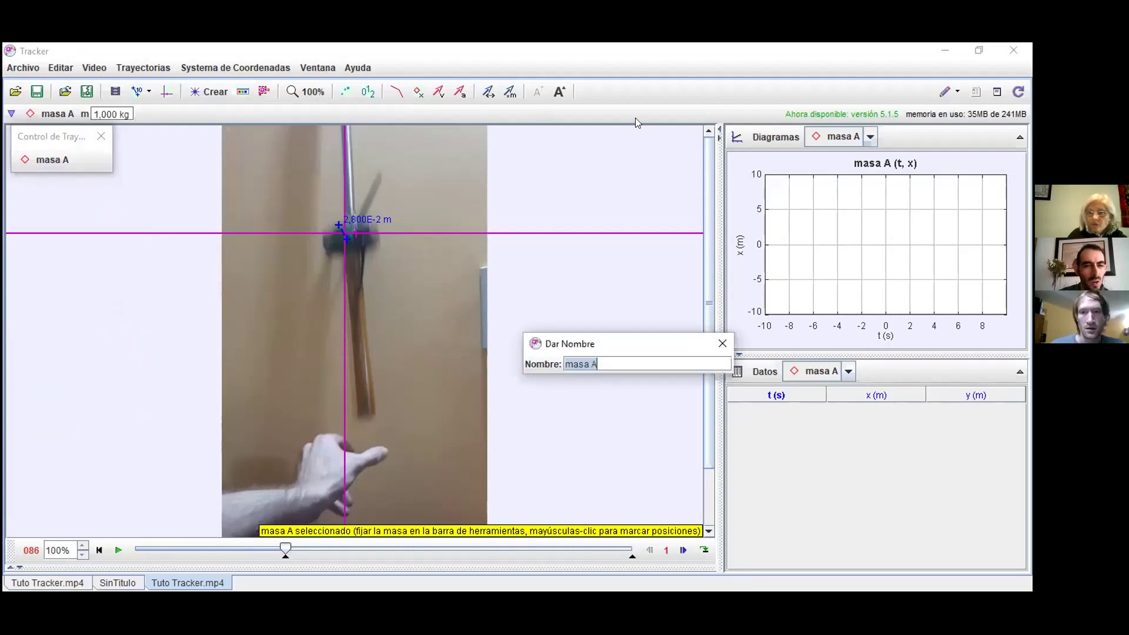
{"action": "left_click", "coordinate": [615, 358]}
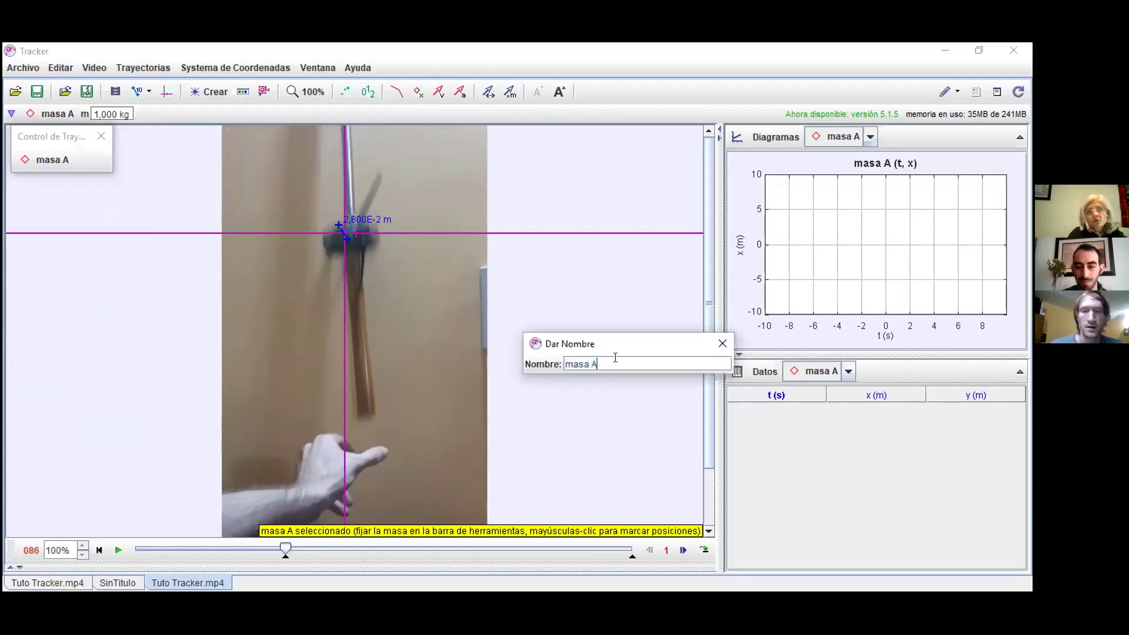
{"action": "key", "text": "ctrl+a"}
{"action": "type", "text": "m"}
{"action": "key", "text": "BackSpace"}
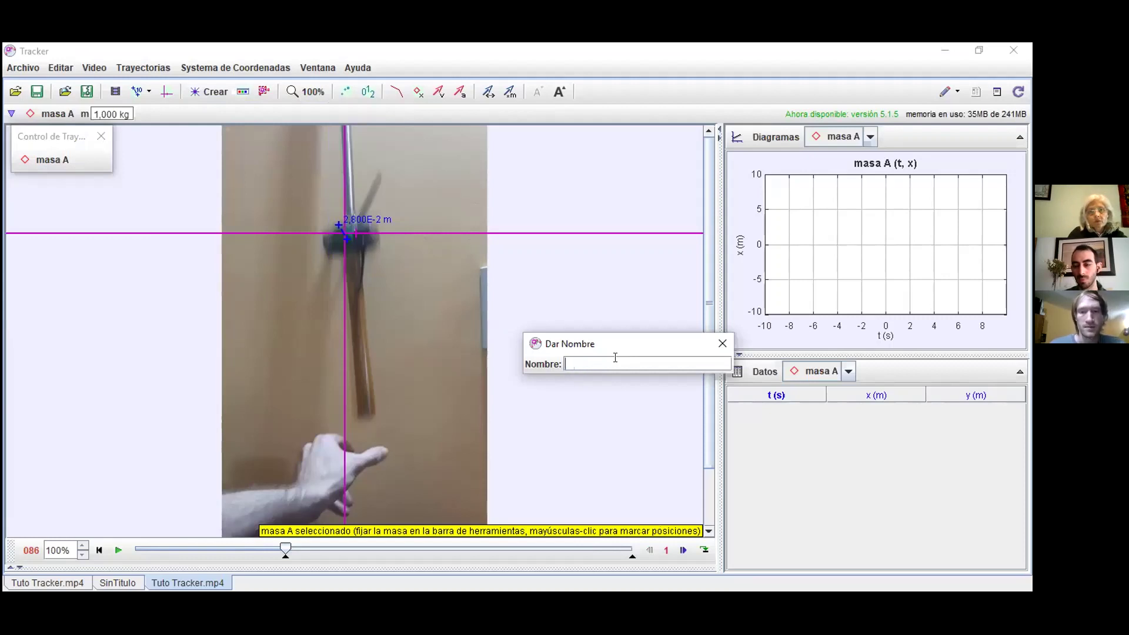
{"action": "type", "text": "Tapa"}
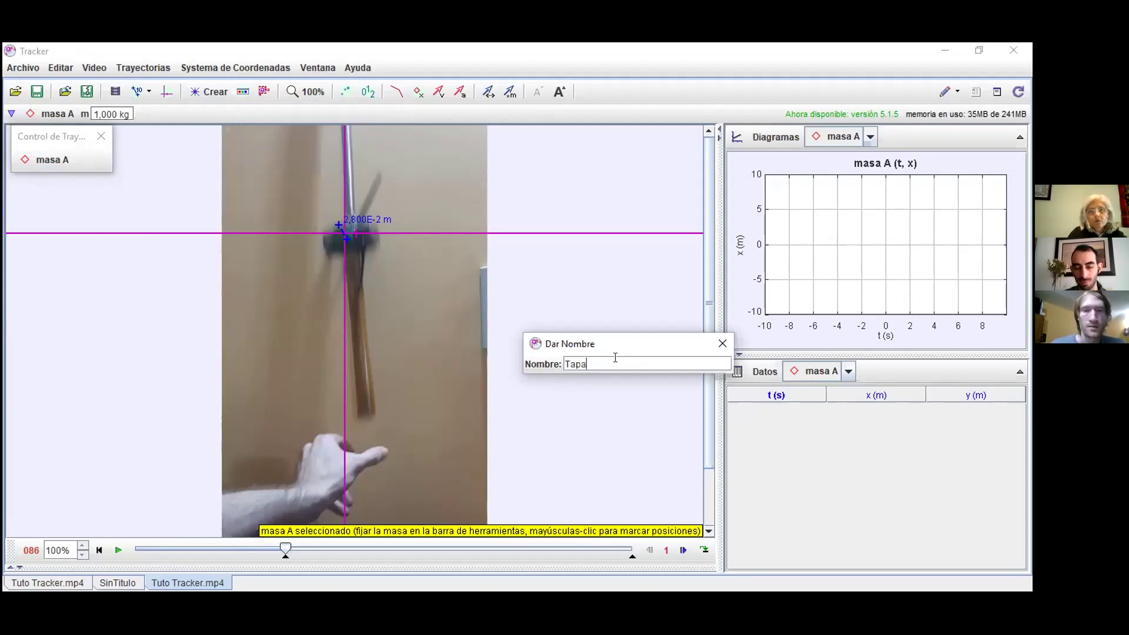
{"action": "key", "text": "Return"}
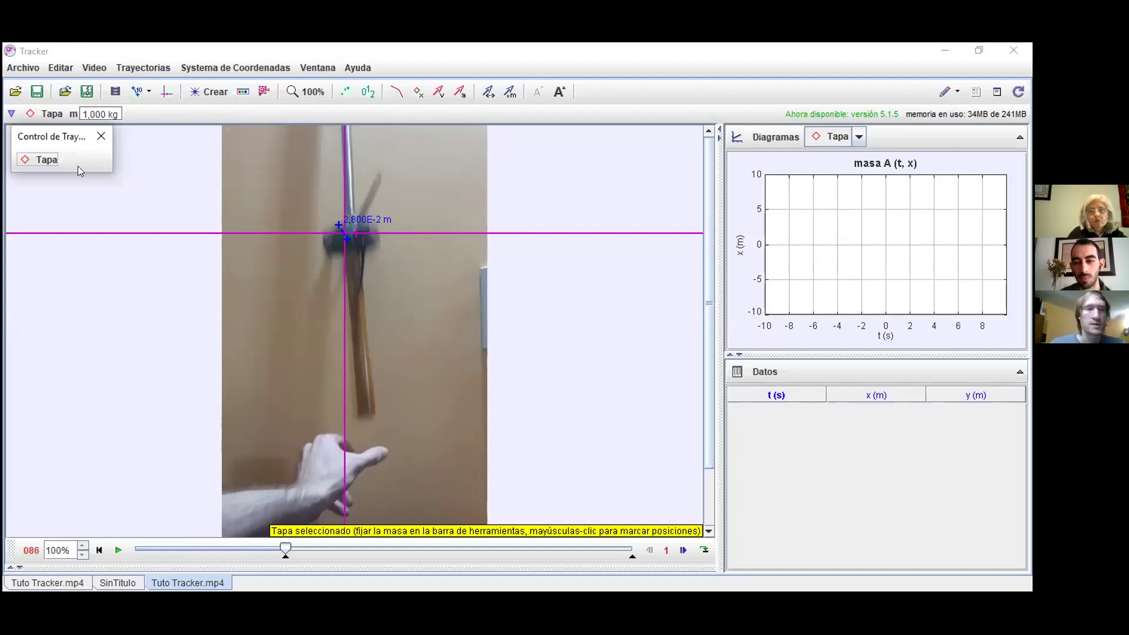
{"action": "left_click", "coordinate": [42, 154]}
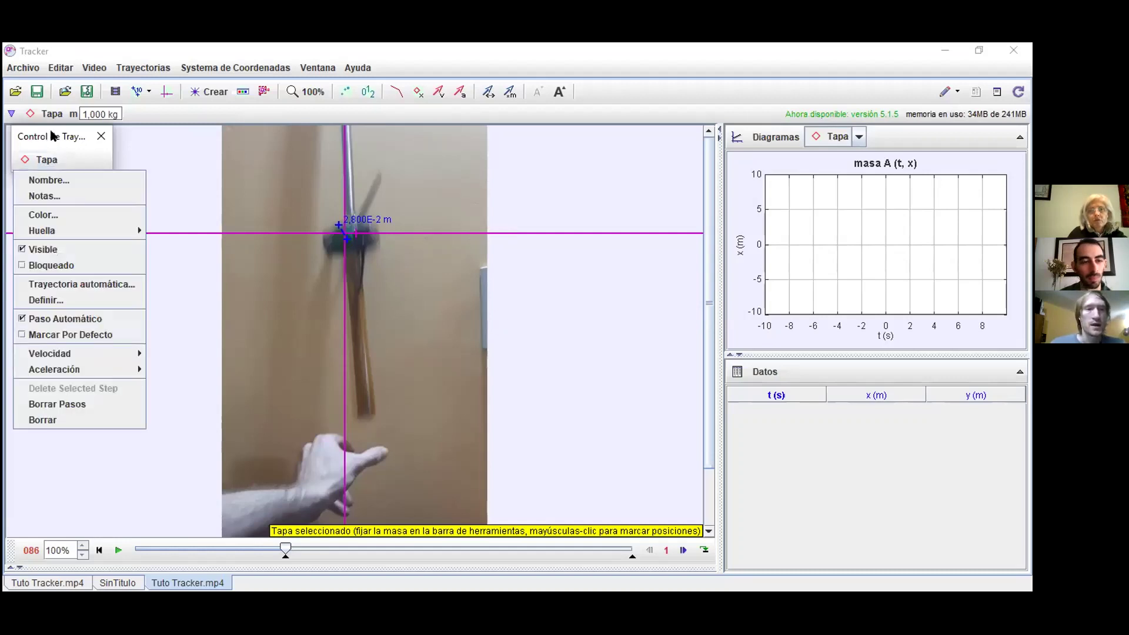
{"action": "left_click", "coordinate": [52, 136]}
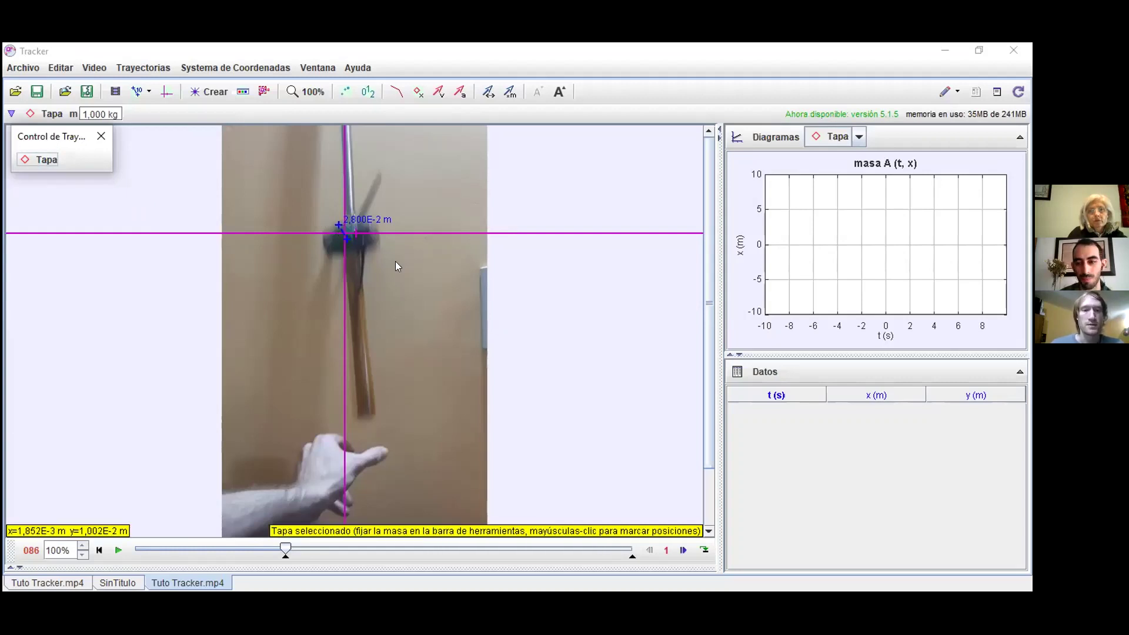
{"action": "key", "text": "Page_Down"}
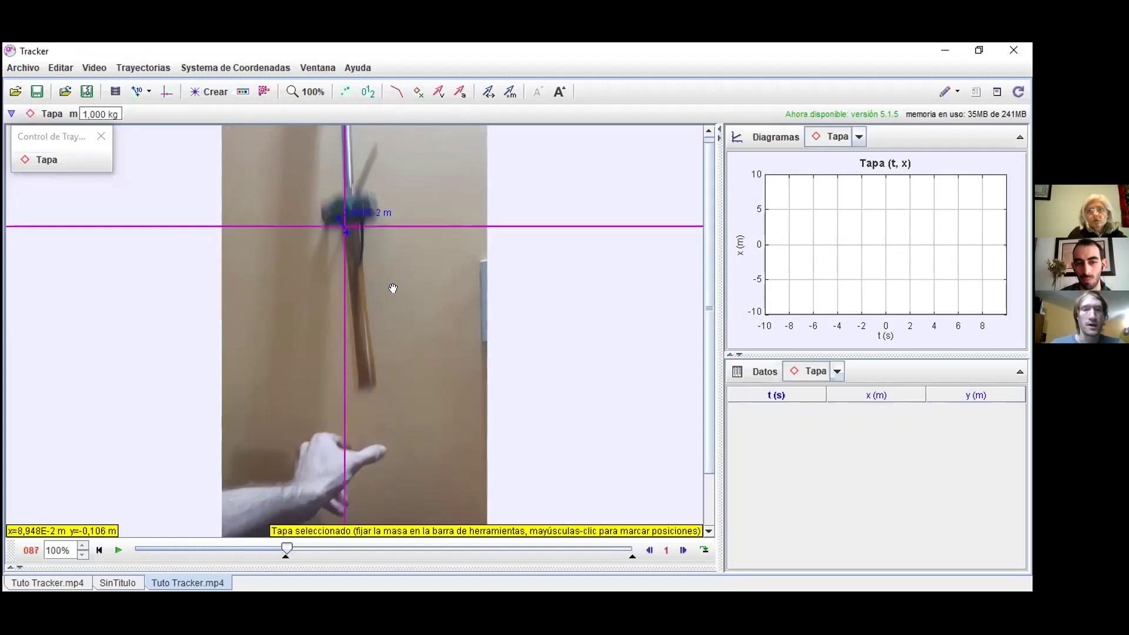
{"action": "scroll", "coordinate": [394, 307], "scroll_direction": "down", "scroll_amount": 1}
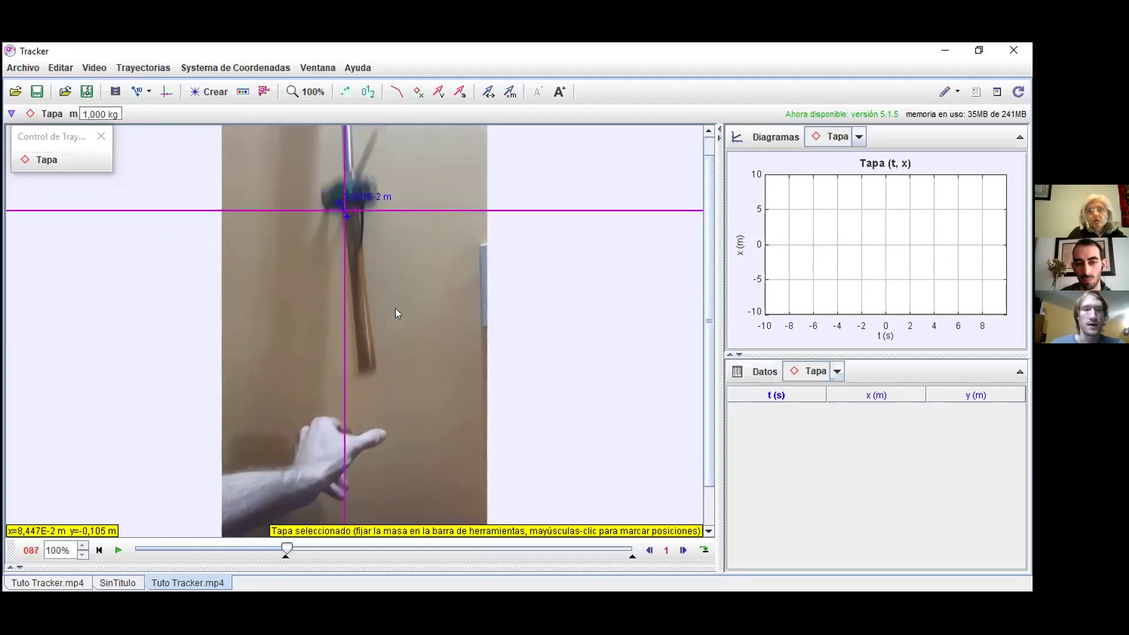
{"action": "scroll", "coordinate": [396, 308], "scroll_direction": "up", "scroll_amount": 2}
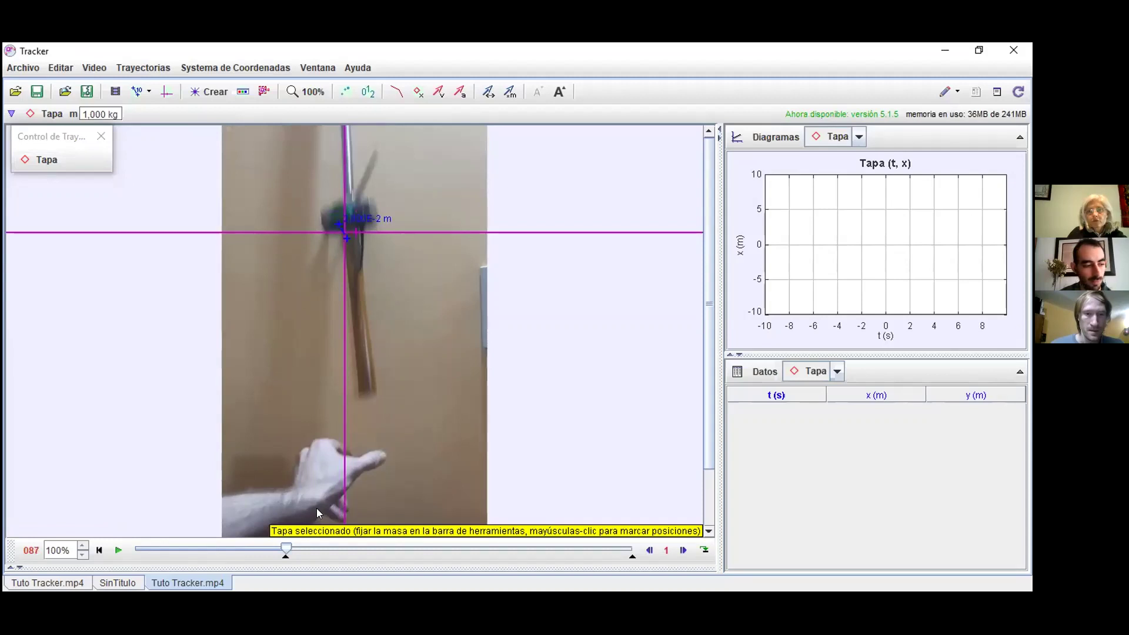
{"action": "key", "text": "Left"}
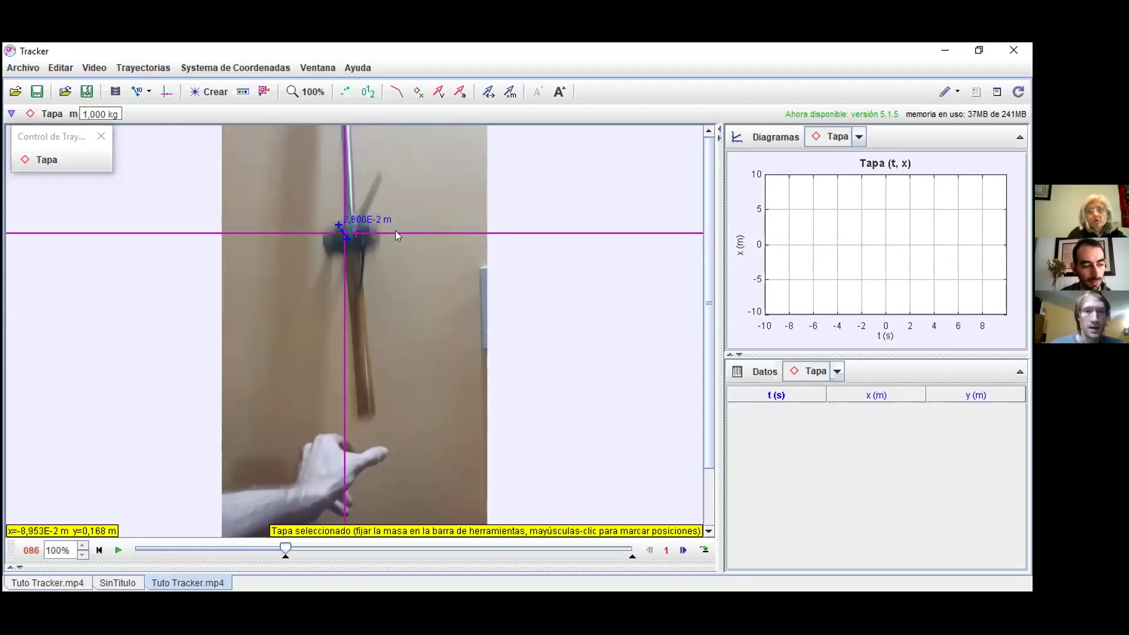
- Mark the position of the Tapa point mass on the hammer's green disc in frames 86 and 87
{"action": "scroll", "coordinate": [395, 231], "scroll_direction": "up", "scroll_amount": 2}
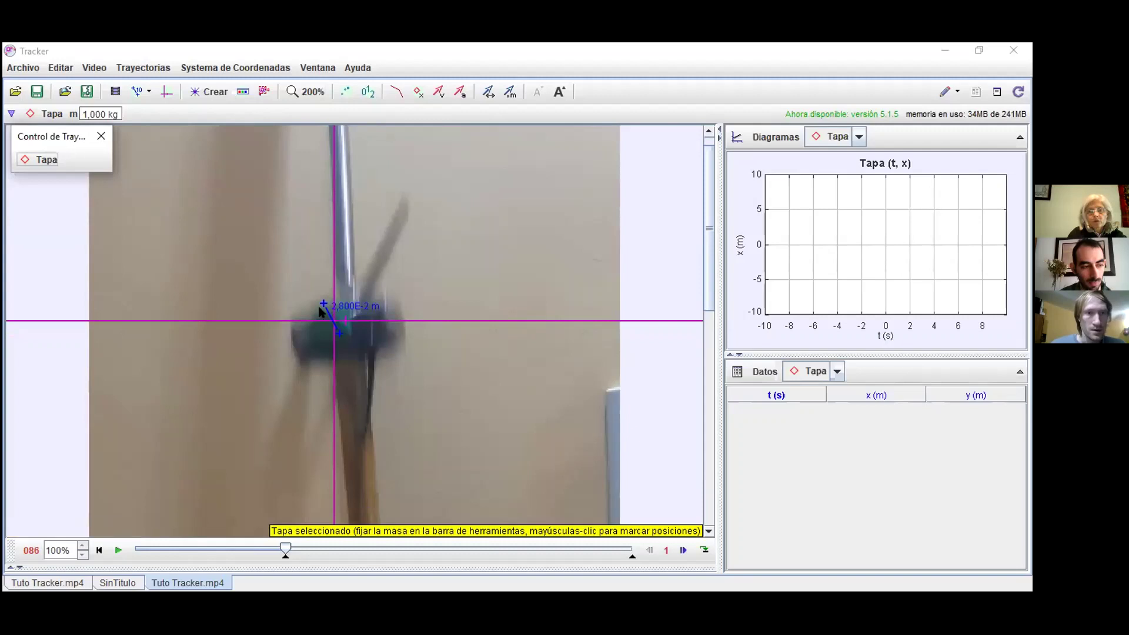
{"action": "left_click", "coordinate": [437, 280]}
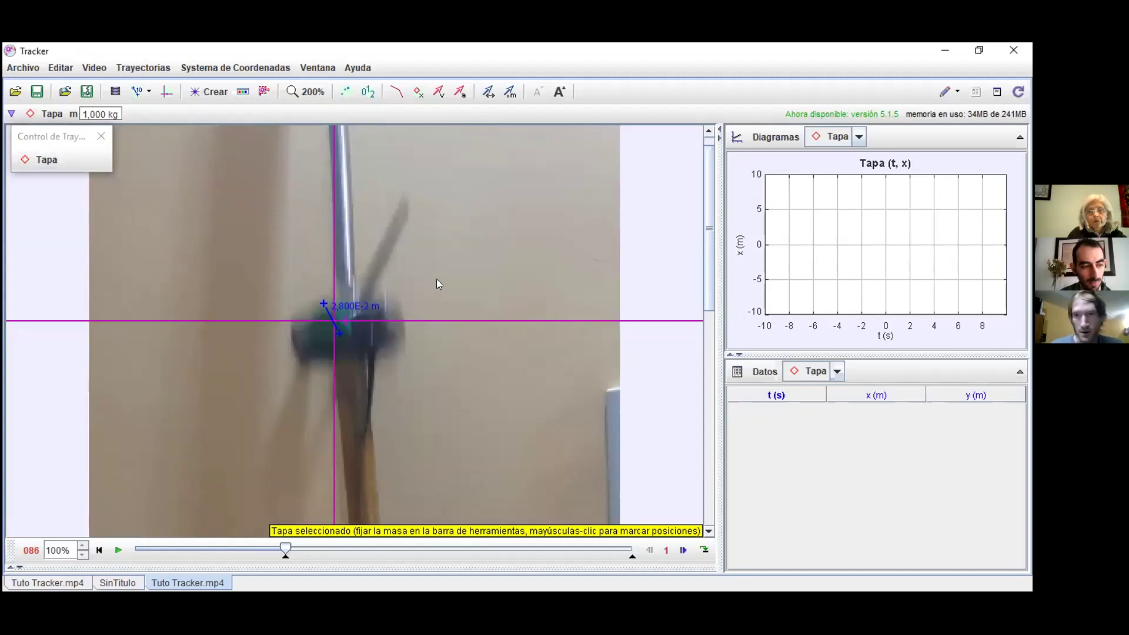
{"action": "left_click", "coordinate": [824, 136]}
{"action": "left_click", "coordinate": [597, 207]}
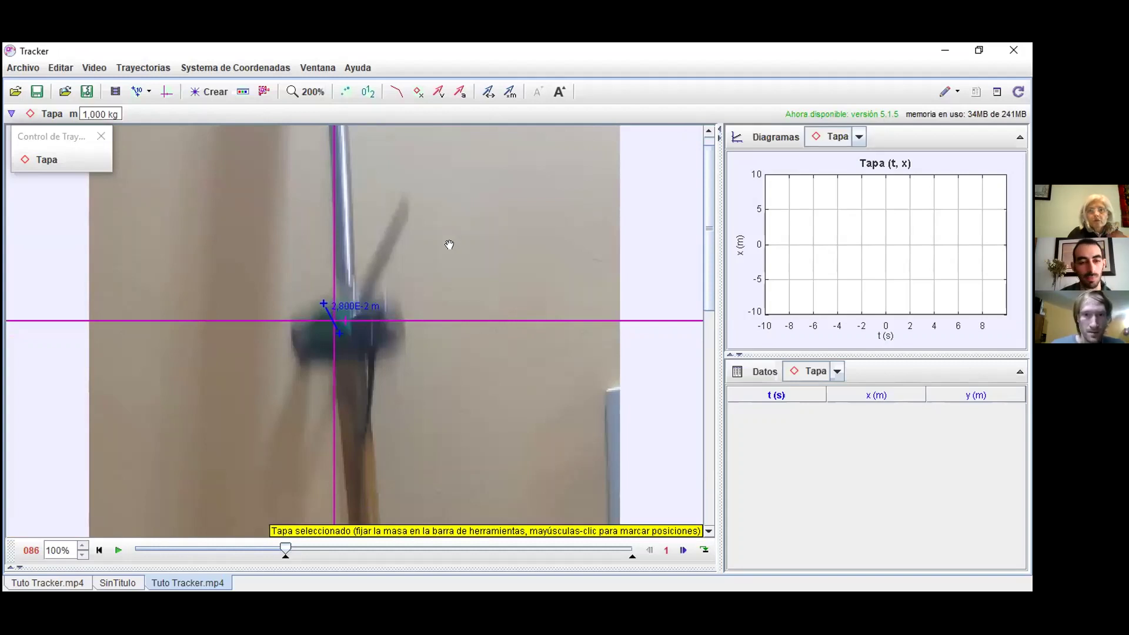
{"action": "scroll", "coordinate": [454, 236], "scroll_direction": "up", "scroll_amount": 1}
{"action": "scroll", "coordinate": [454, 237], "scroll_direction": "down", "scroll_amount": 1}
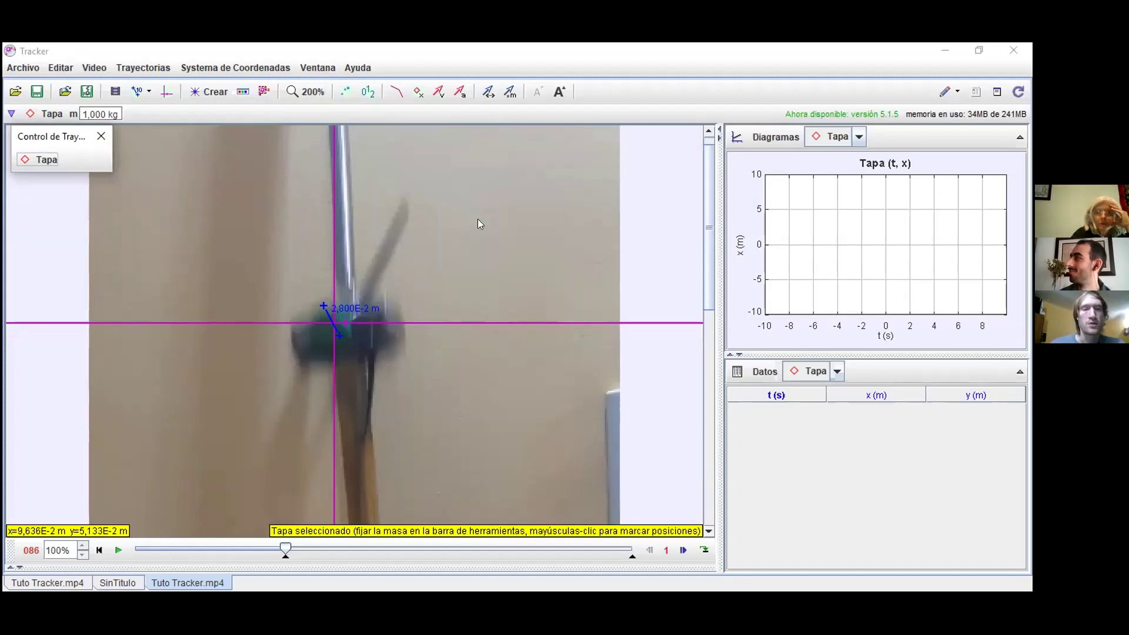
{"action": "scroll", "coordinate": [478, 223], "scroll_direction": "down", "scroll_amount": 2}
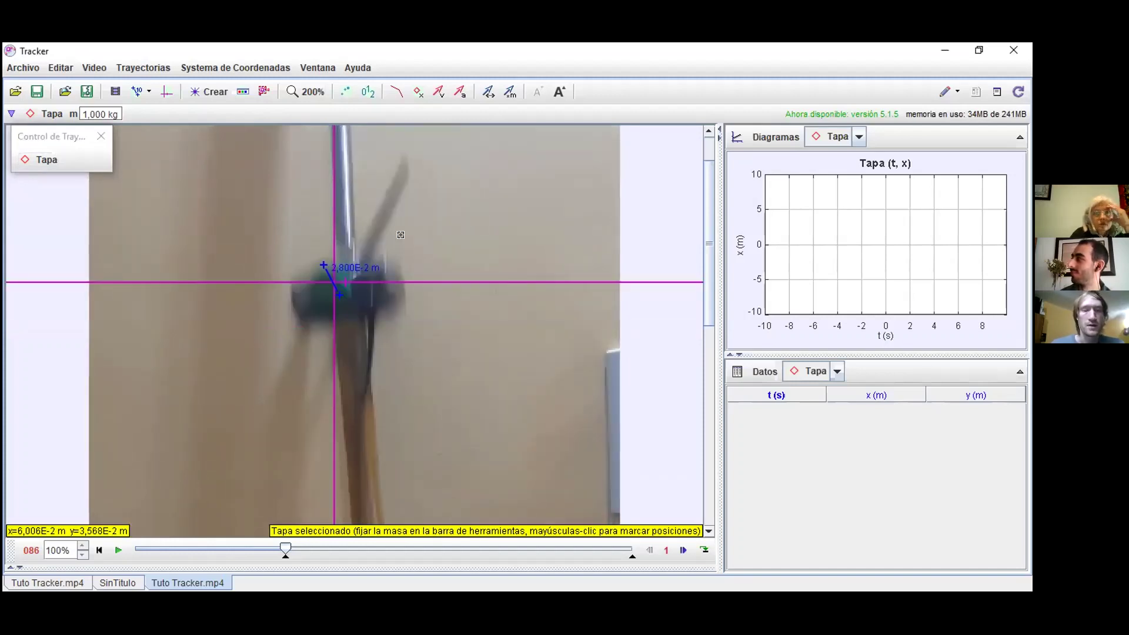
{"action": "key", "text": "shift"}
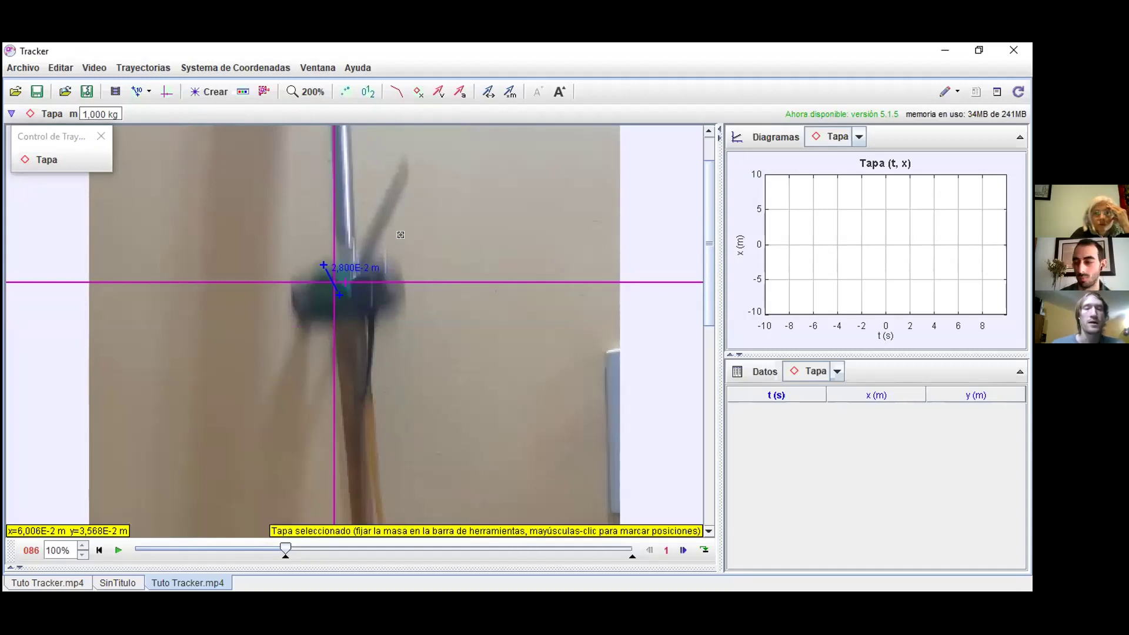
{"action": "key", "text": "shift"}
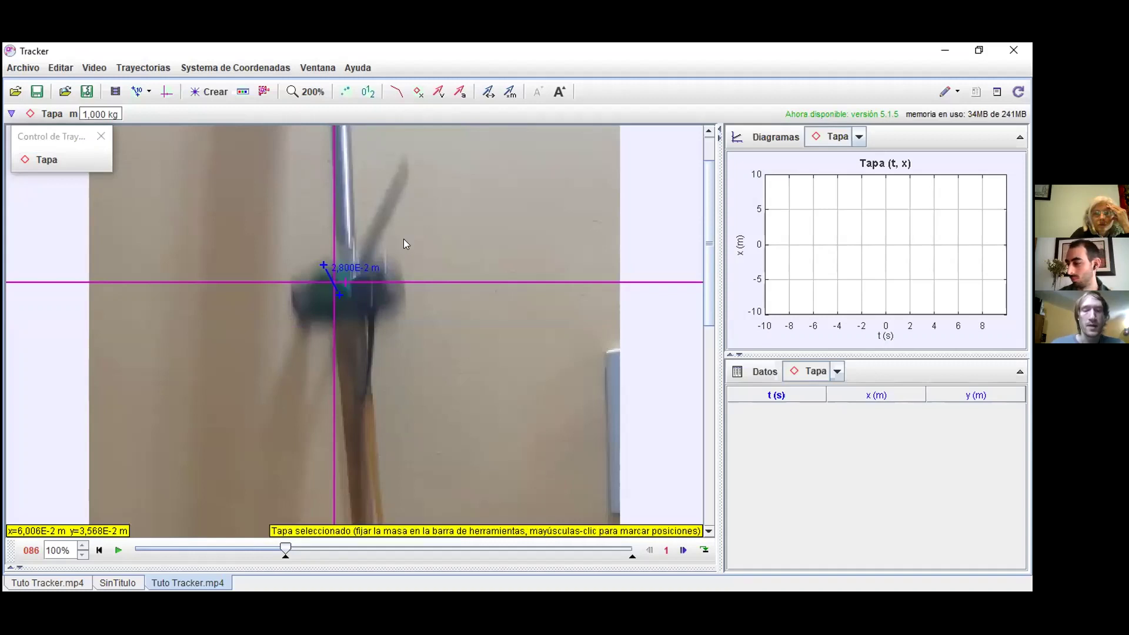
{"action": "key", "text": "shift"}
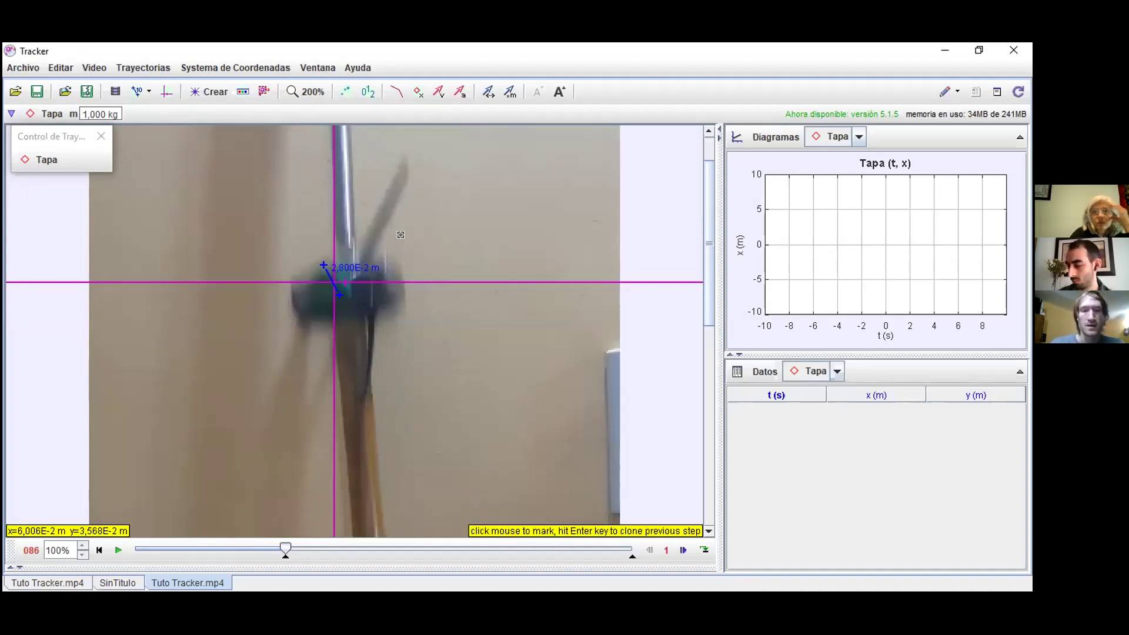
{"action": "key", "text": "shift"}
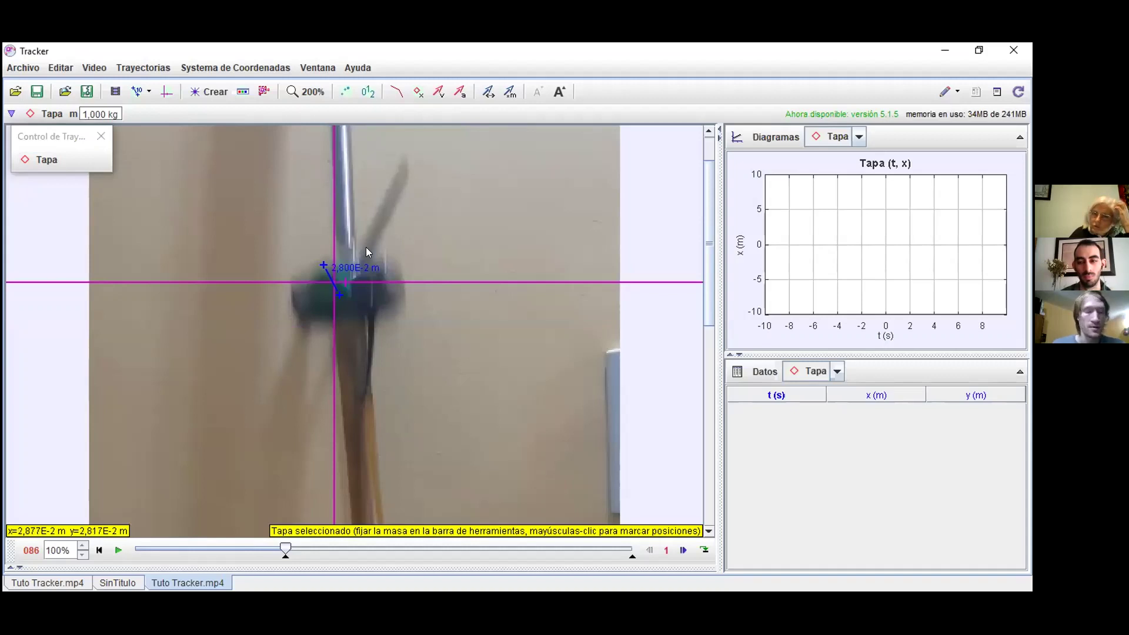
{"action": "key", "text": "shift"}
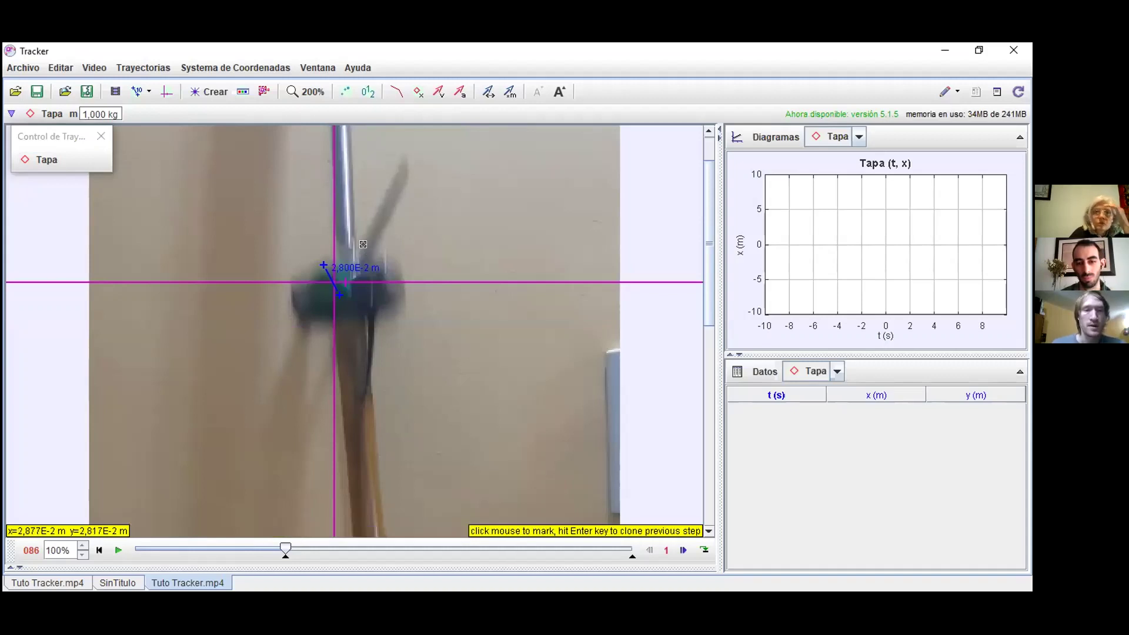
{"action": "left_click", "coordinate": [326, 282], "text": "shift"}
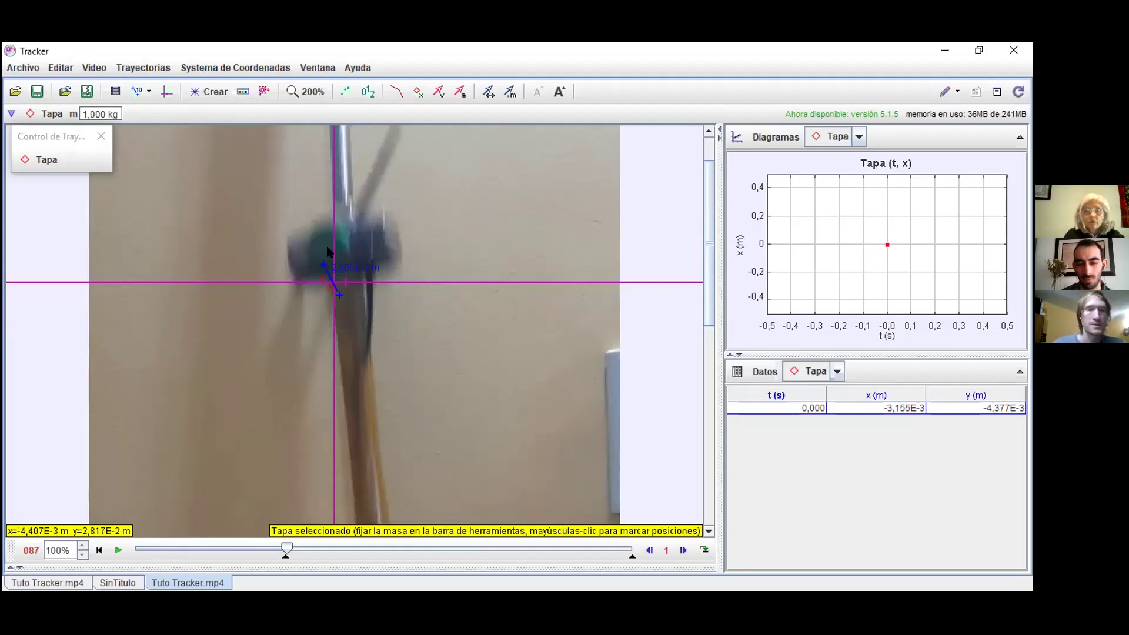
{"action": "key", "text": "shift"}
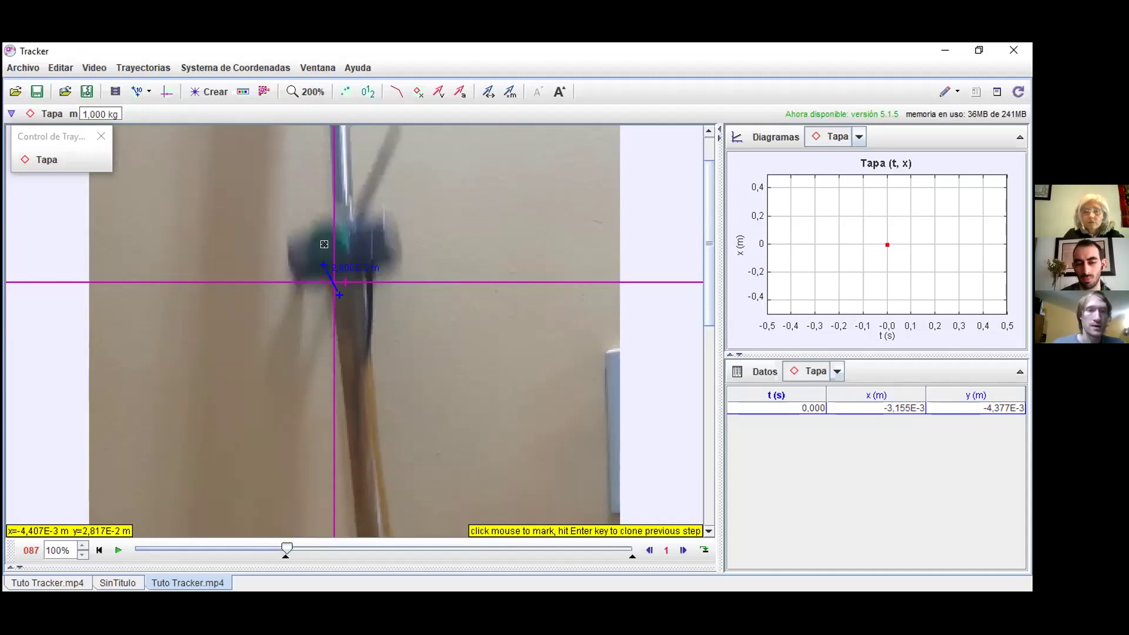
{"action": "left_click", "coordinate": [323, 244], "text": "shift"}
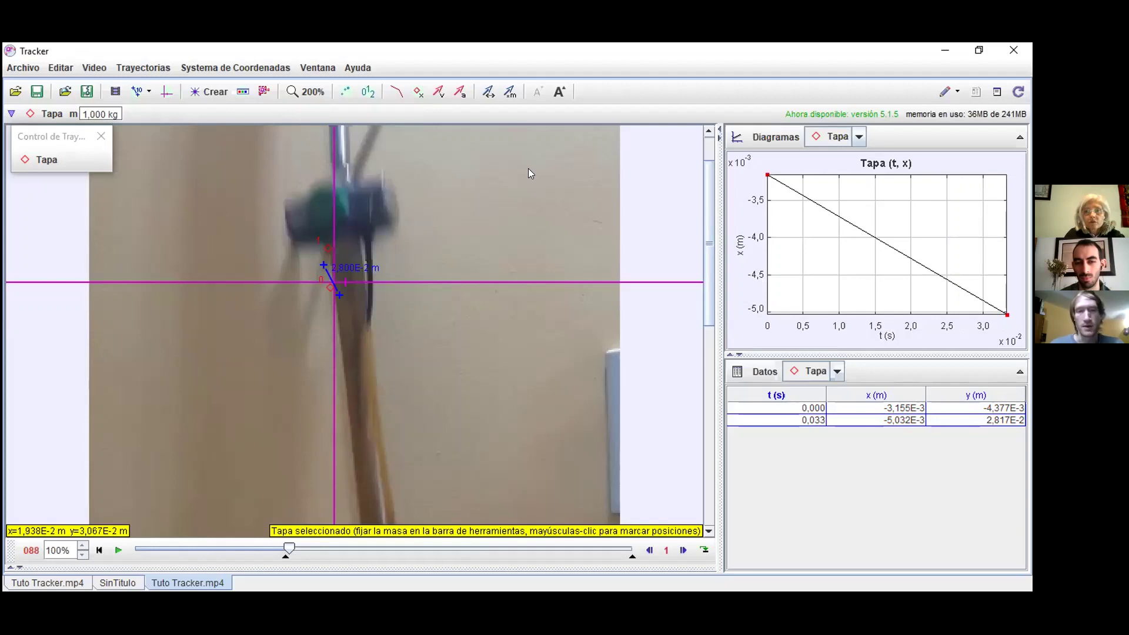
- Plot the y component of Tapa's position on the diagram's vertical axis
{"action": "left_click", "coordinate": [738, 242]}
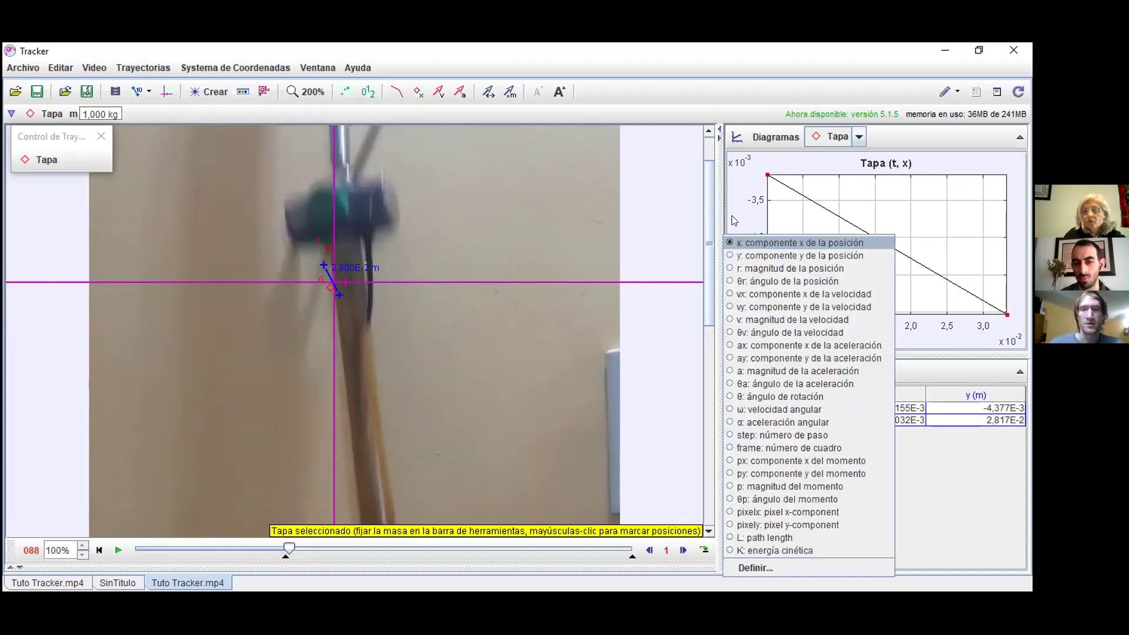
{"action": "left_click", "coordinate": [738, 243]}
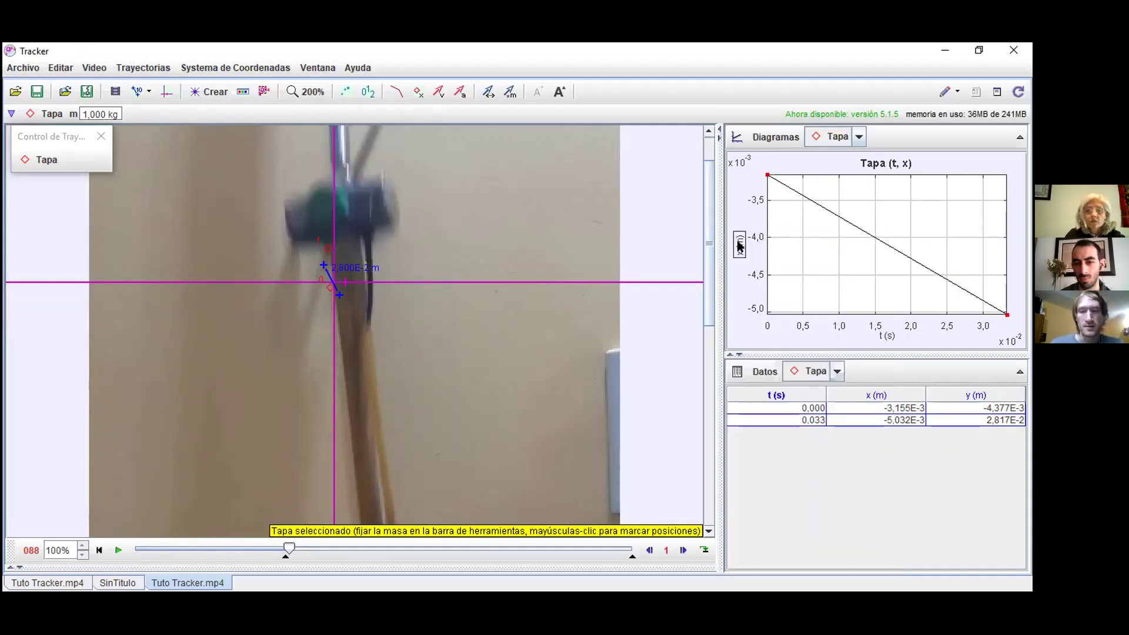
{"action": "left_click", "coordinate": [738, 244]}
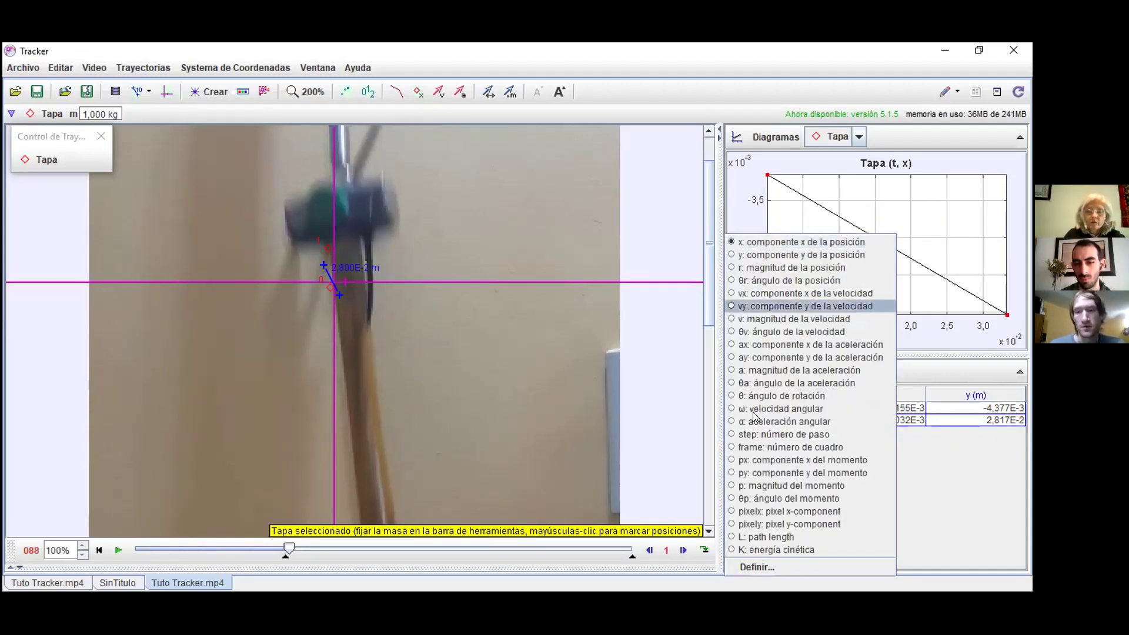
{"action": "left_click", "coordinate": [777, 257]}
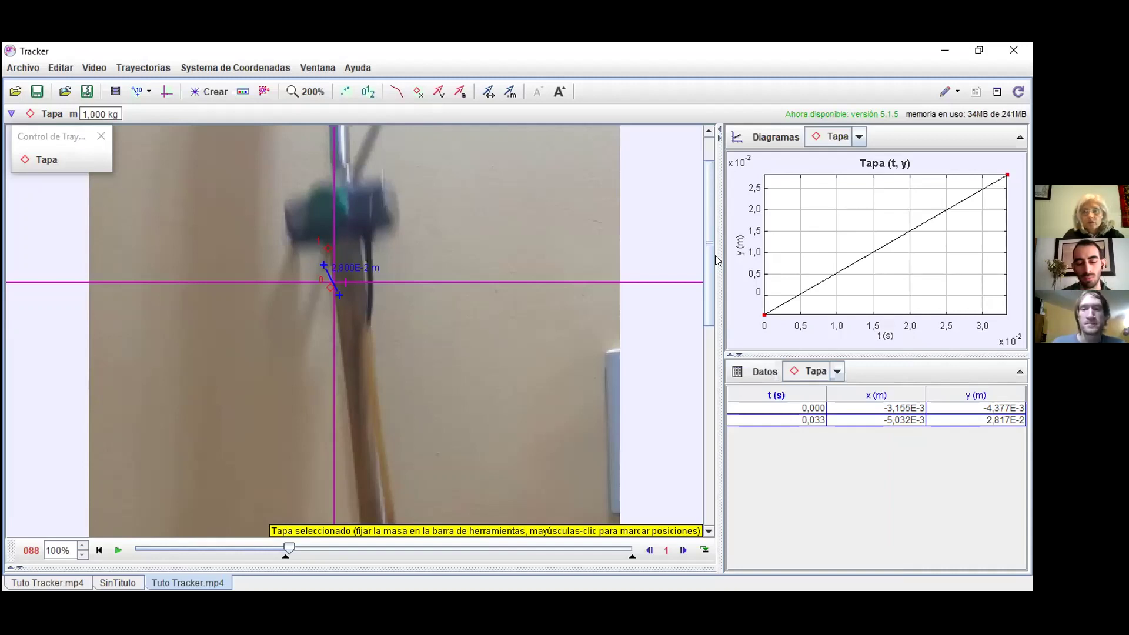
- Mark the Tapa point mass on the hammer's green disc in frames 88 to 92
{"action": "scroll", "coordinate": [708, 229], "scroll_direction": "up", "scroll_amount": 3}
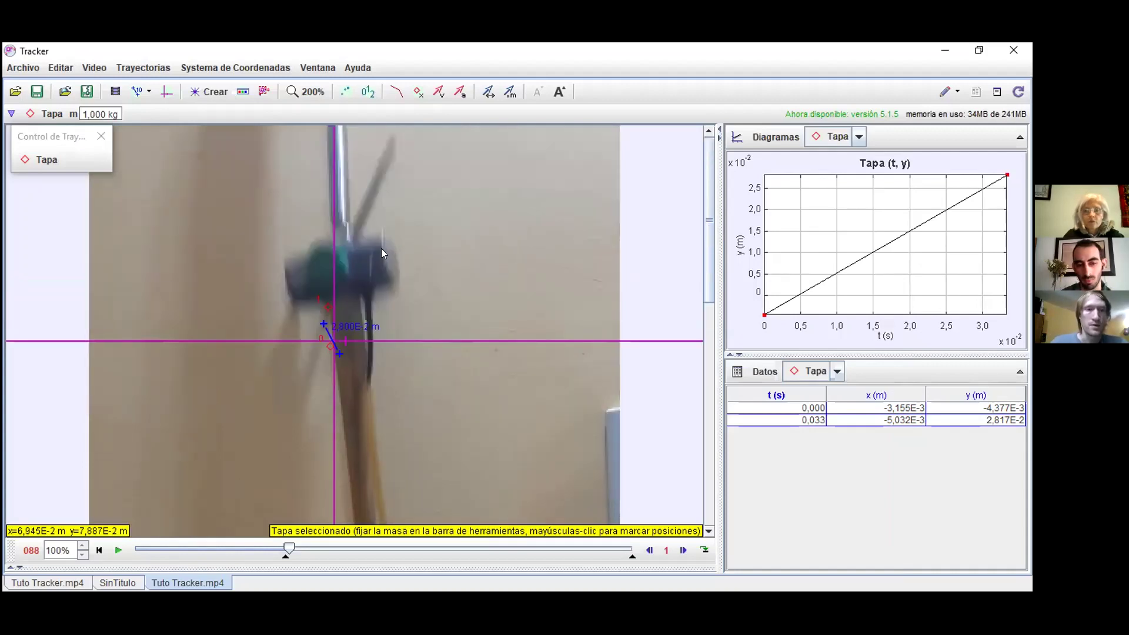
{"action": "key", "text": "shift"}
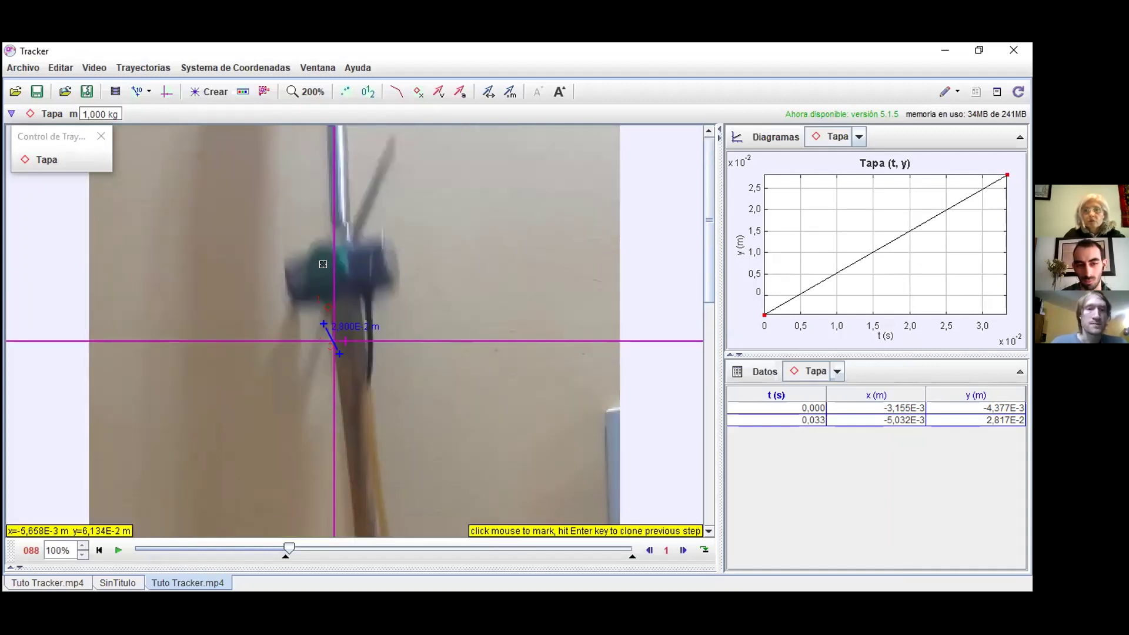
{"action": "left_click", "coordinate": [323, 265], "text": "shift"}
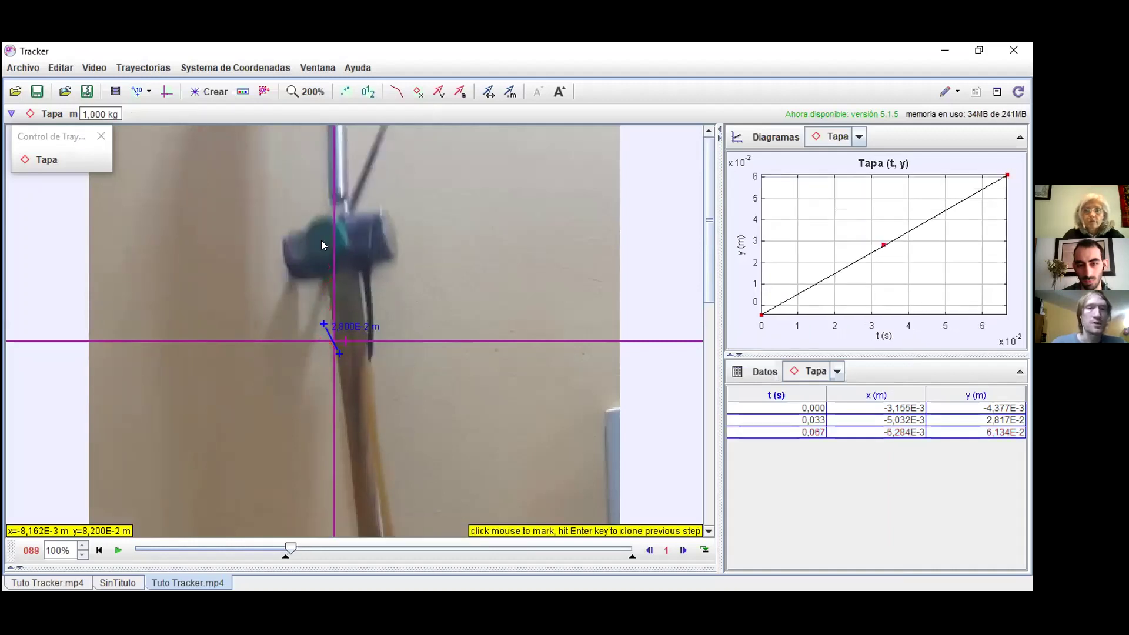
{"action": "left_click", "coordinate": [321, 240], "text": "shift"}
{"action": "key", "text": "shift"}
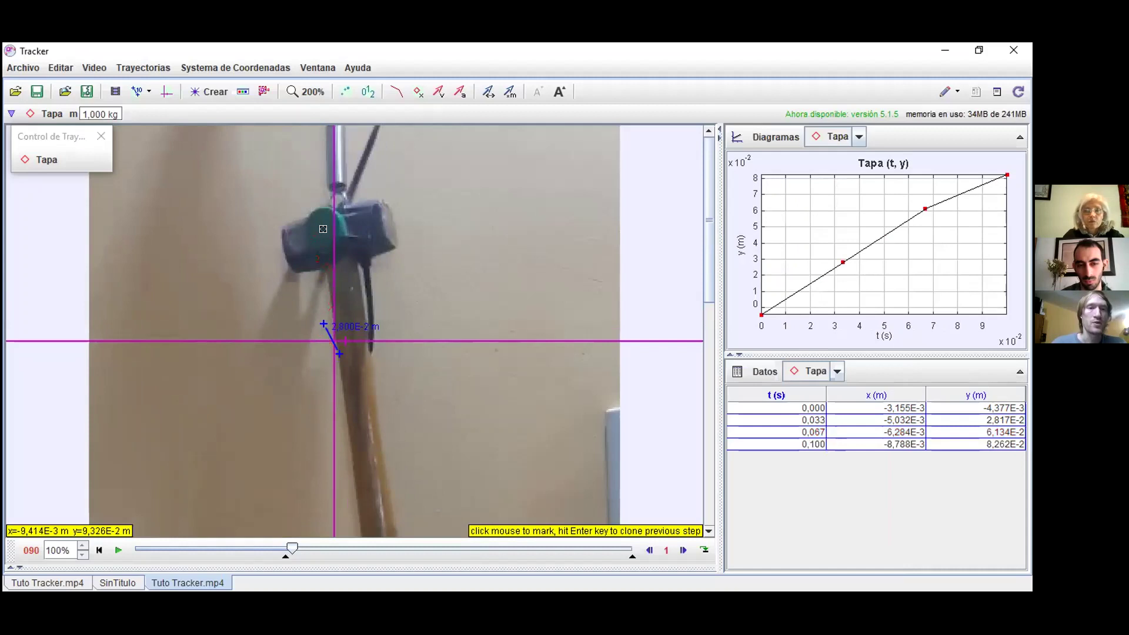
{"action": "left_click", "coordinate": [323, 234], "text": "shift"}
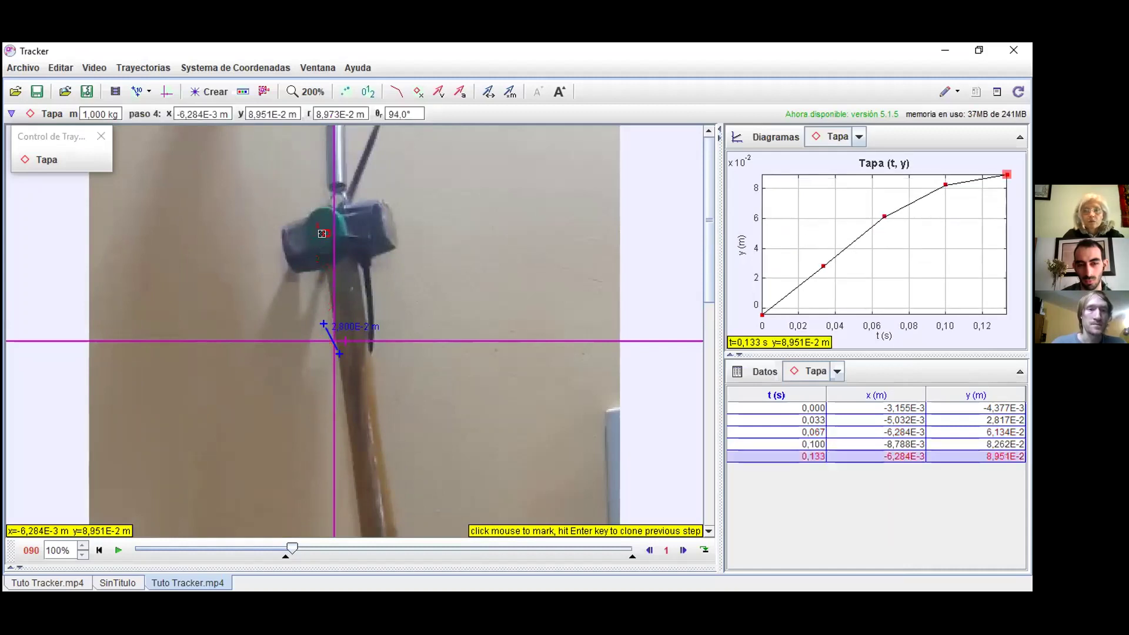
{"action": "left_click", "coordinate": [322, 239], "text": "shift"}
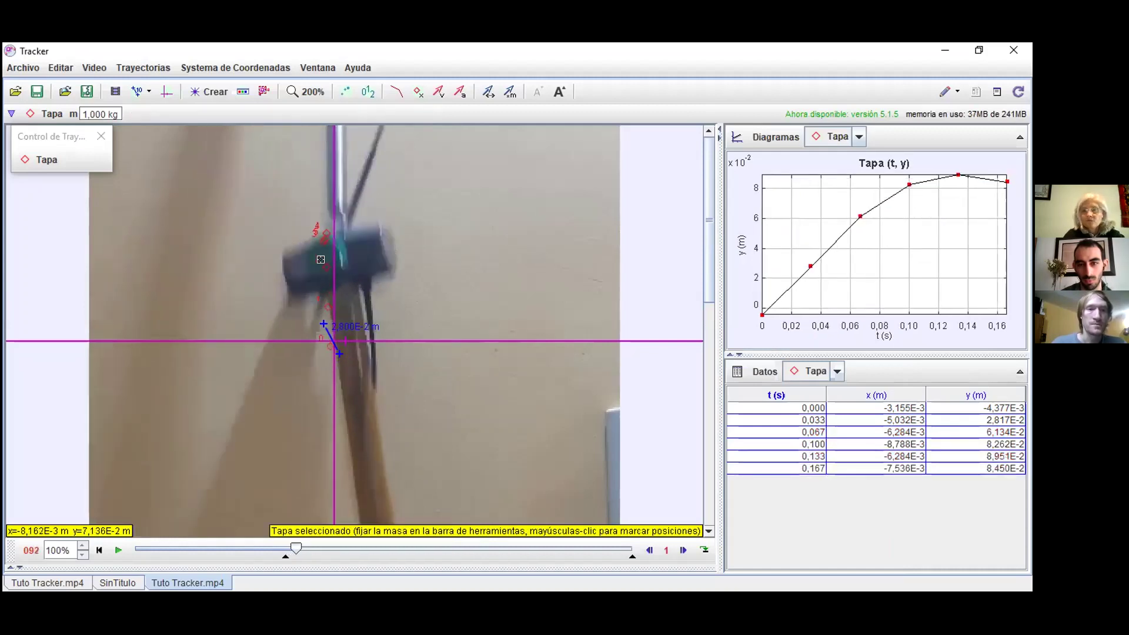
{"action": "key", "text": "shift"}
{"action": "left_click", "coordinate": [324, 266], "text": "shift"}
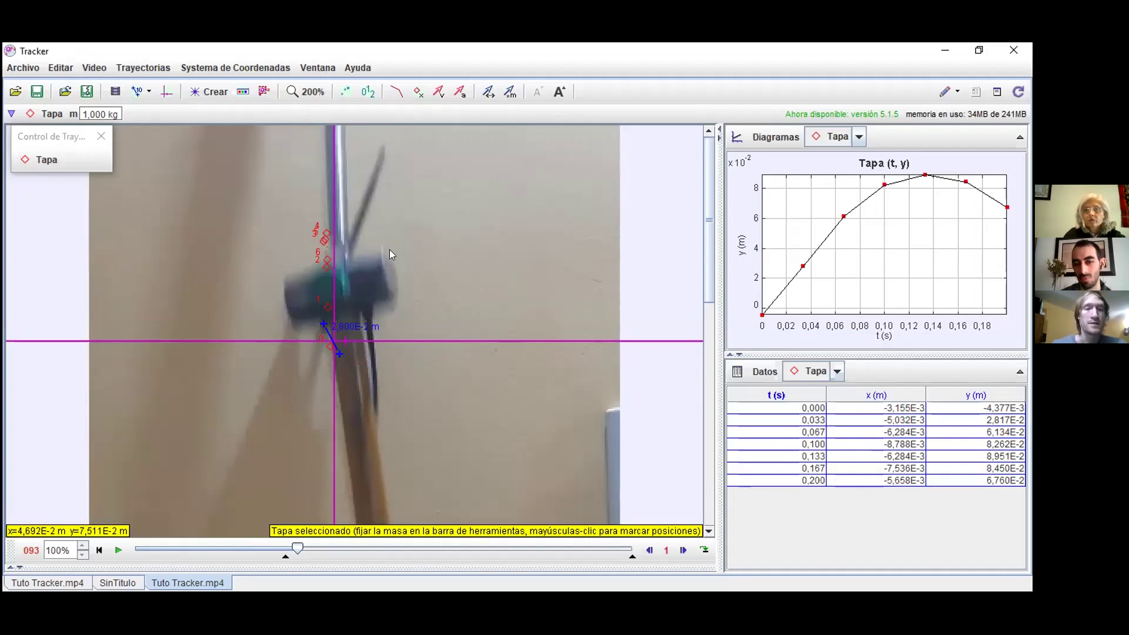
- Start the Autotracker for Tapa in frame 93, with its template centred on the green disc
{"action": "key", "text": "shift"}
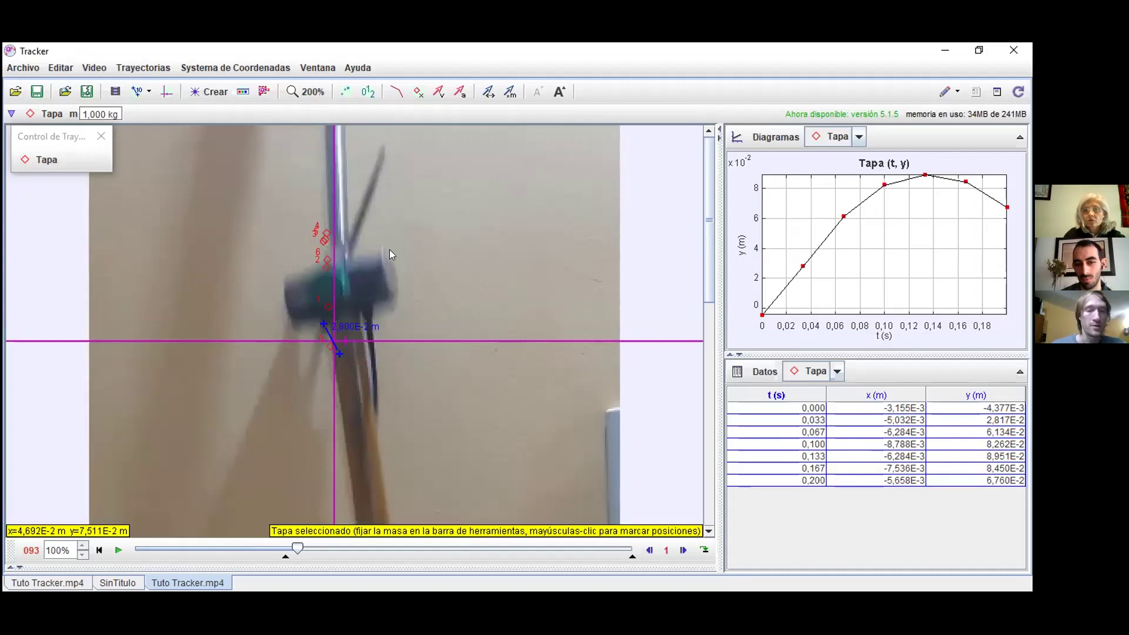
{"action": "key", "text": "shift"}
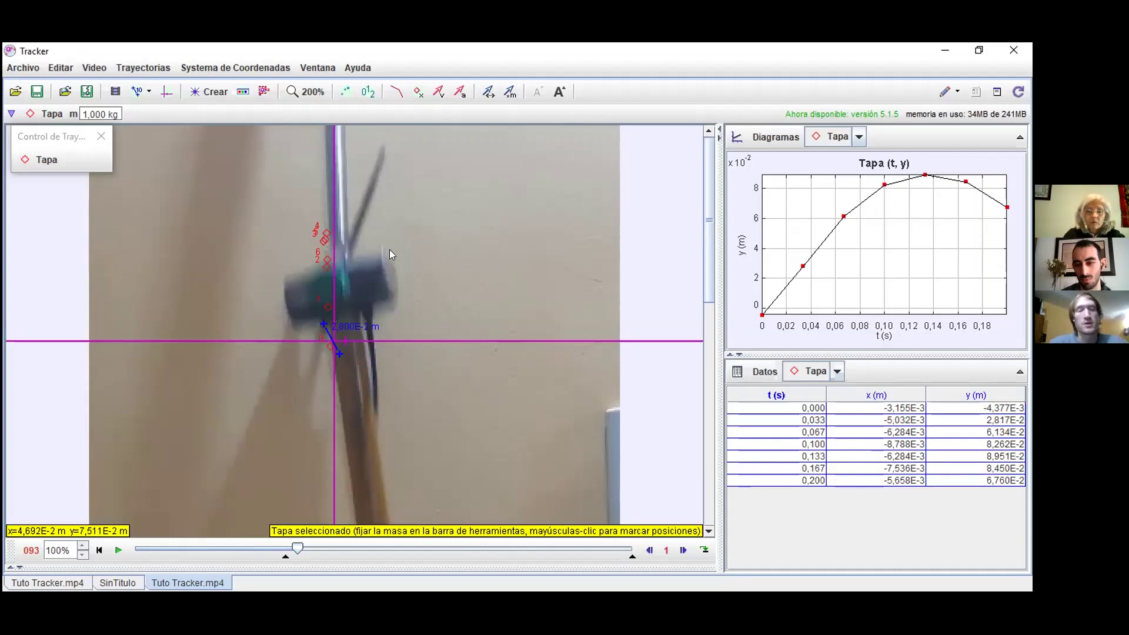
{"action": "key", "text": "shift"}
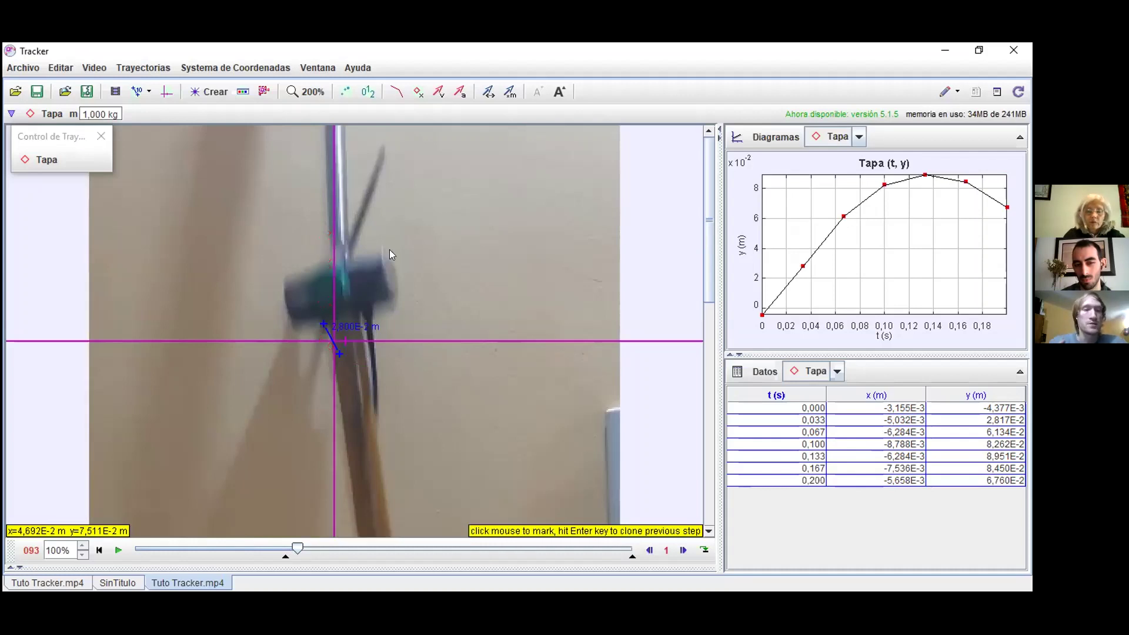
{"action": "key", "text": "shift"}
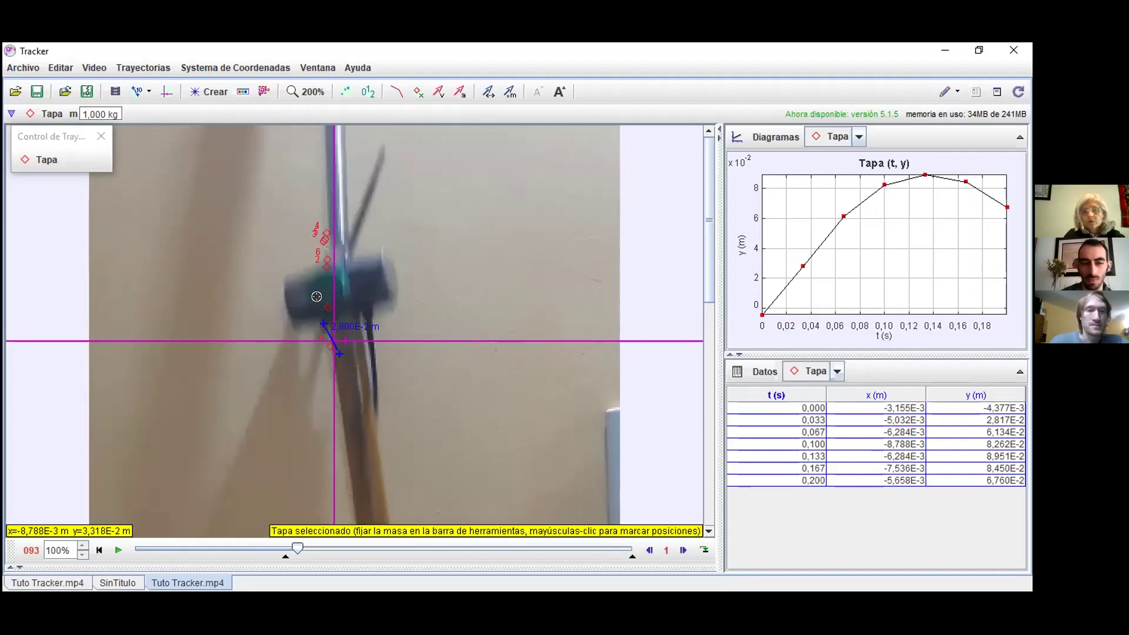
{"action": "key", "text": "shift"}
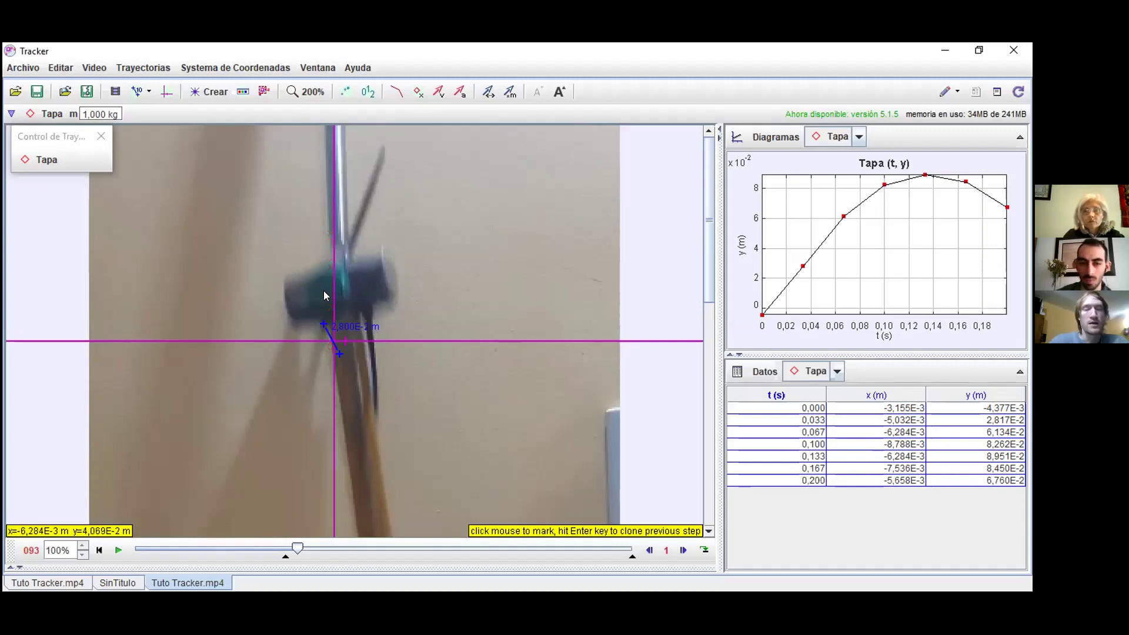
{"action": "left_click", "coordinate": [324, 291], "text": "ctrl+shift"}
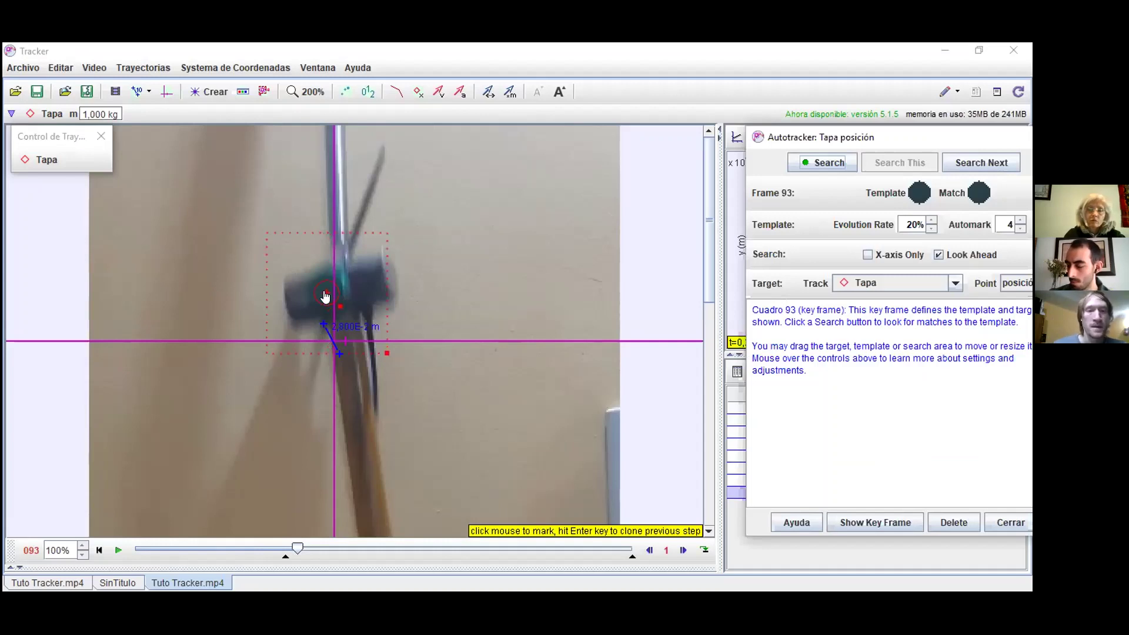
{"action": "left_click", "coordinate": [325, 294]}
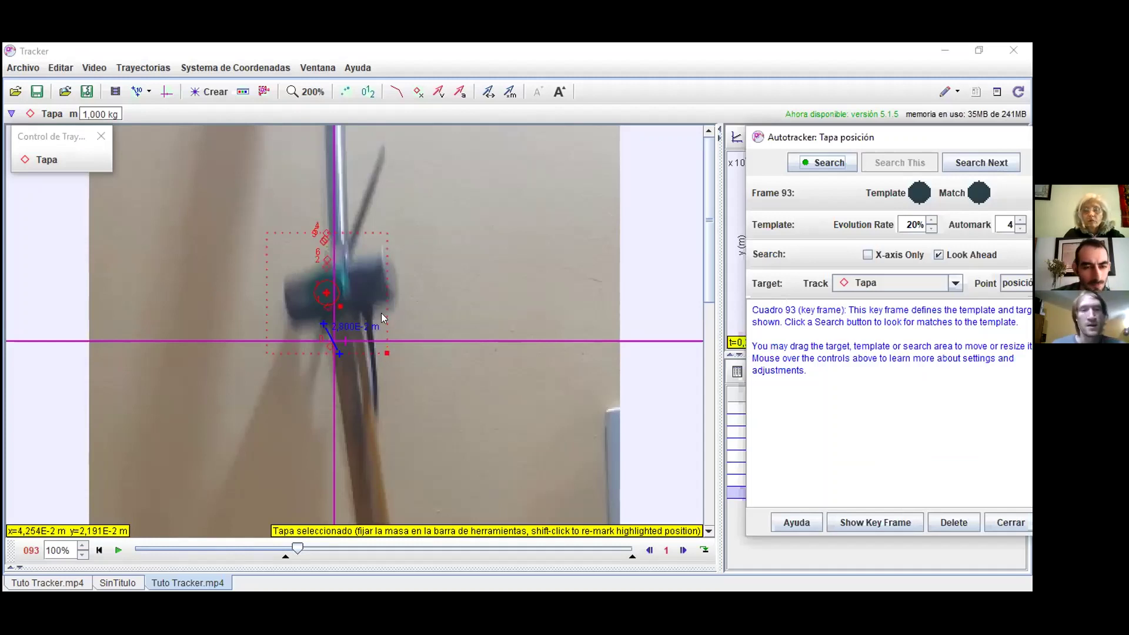
- Adjust the Autotracker's template outline around the green disc and make the search area slightly narrower and taller
{"action": "left_click", "coordinate": [341, 314]}
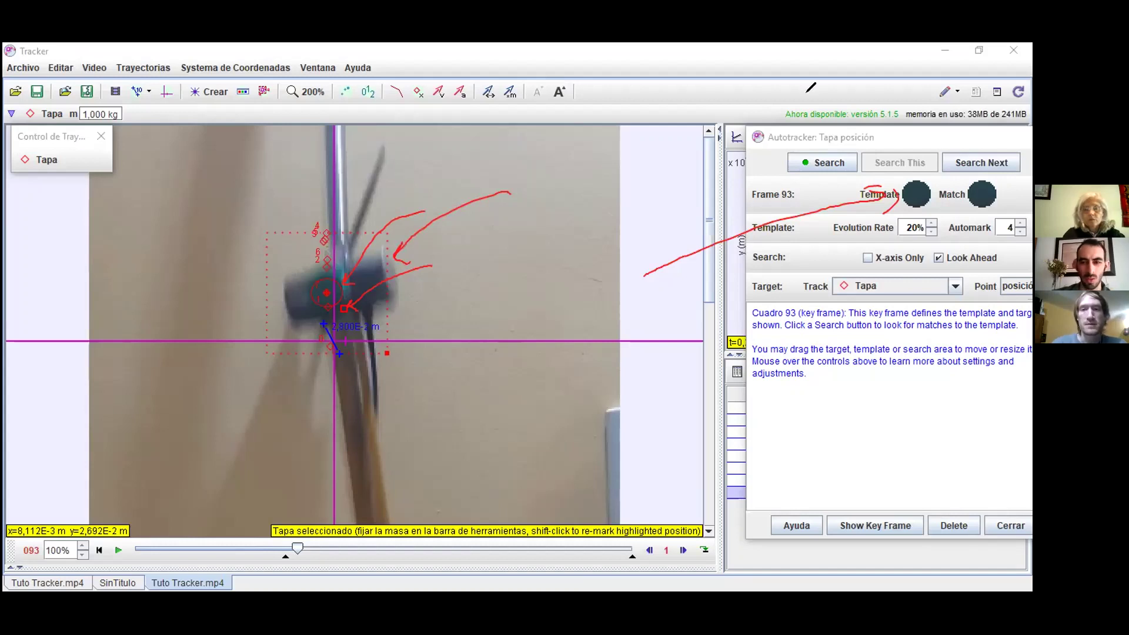
{"action": "key", "text": "e"}
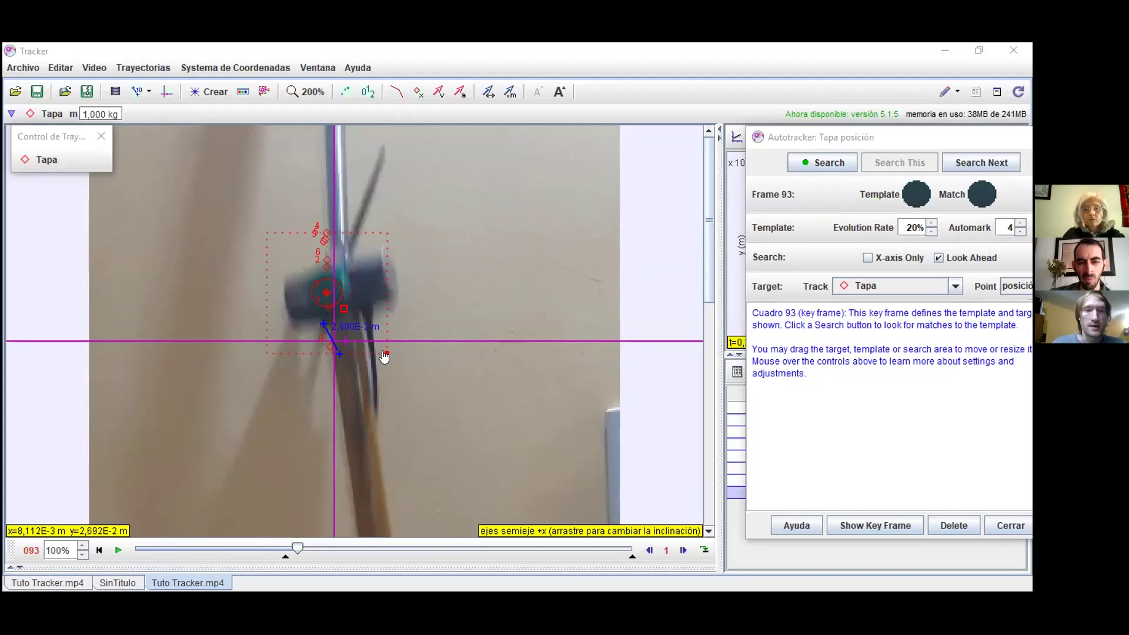
{"action": "left_click", "coordinate": [337, 281]}
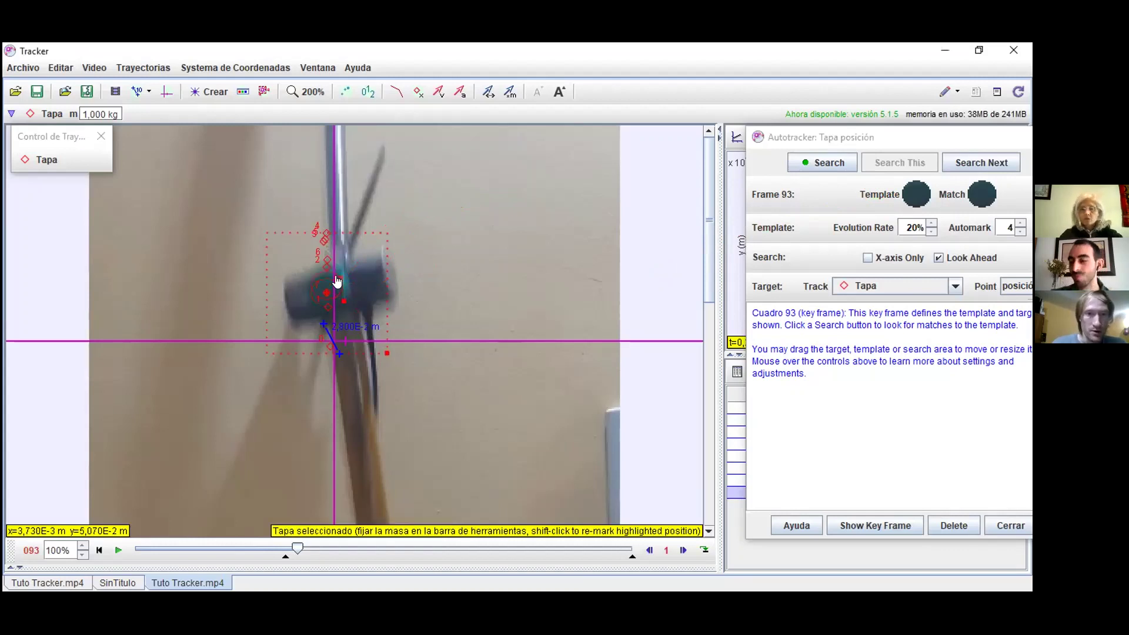
{"action": "left_click_drag", "start_coordinate": [337, 281], "coordinate": [337, 281]}
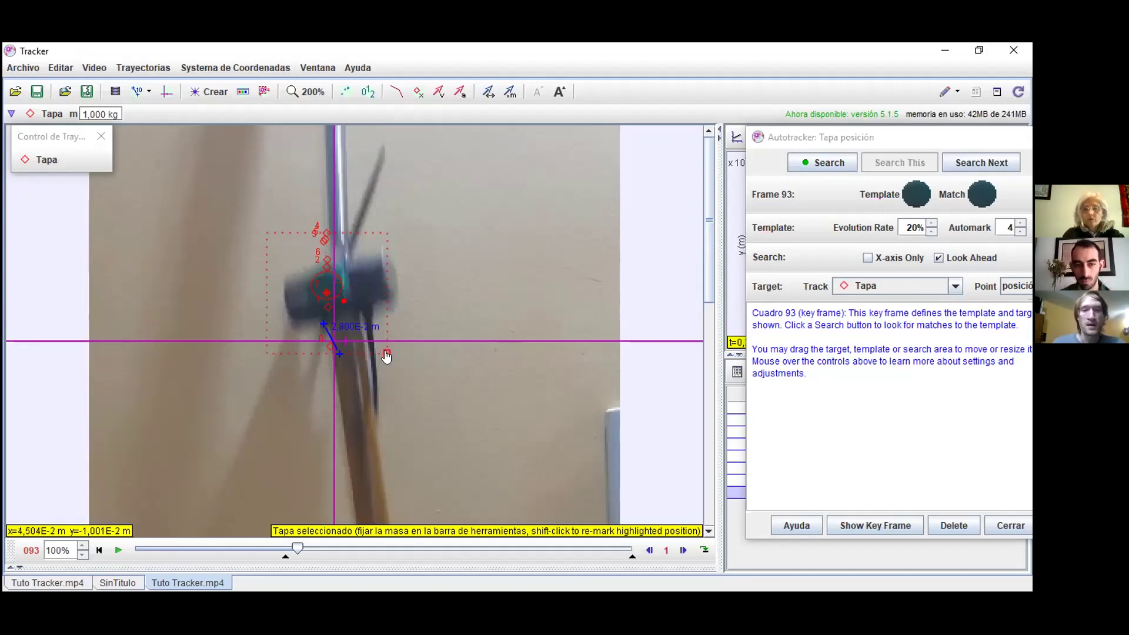
{"action": "mouse_move", "coordinate": [386, 356]}
{"action": "left_mouse_down"}
{"action": "mouse_move", "coordinate": [375, 374]}
{"action": "mouse_move", "coordinate": [379, 365]}
{"action": "left_mouse_up"}
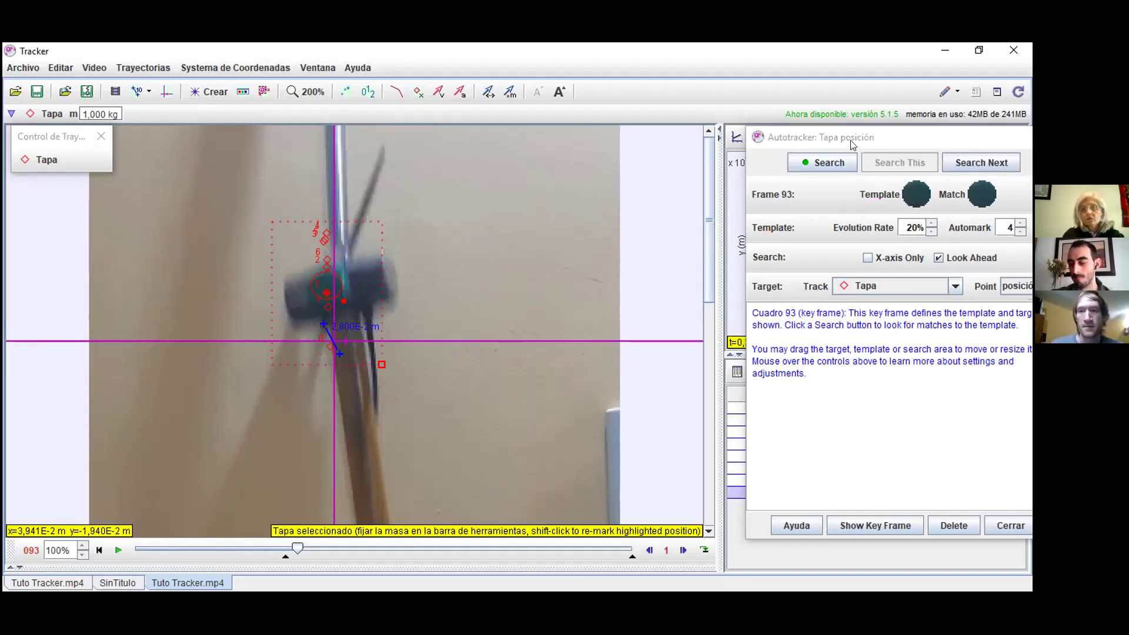
- Autotrack Tapa through the rest of the clip to frame 285, keeping the plot and data in view, and close the Autotracker
{"action": "left_click_drag", "start_coordinate": [783, 144], "coordinate": [731, 137]}
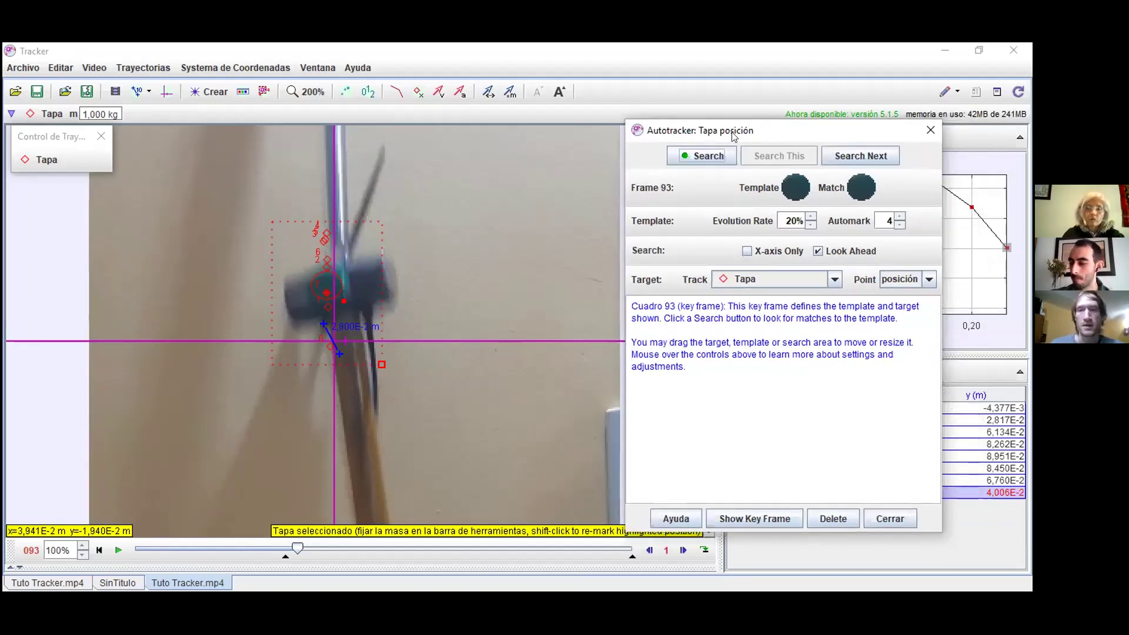
{"action": "left_click_drag", "start_coordinate": [734, 136], "coordinate": [779, 152]}
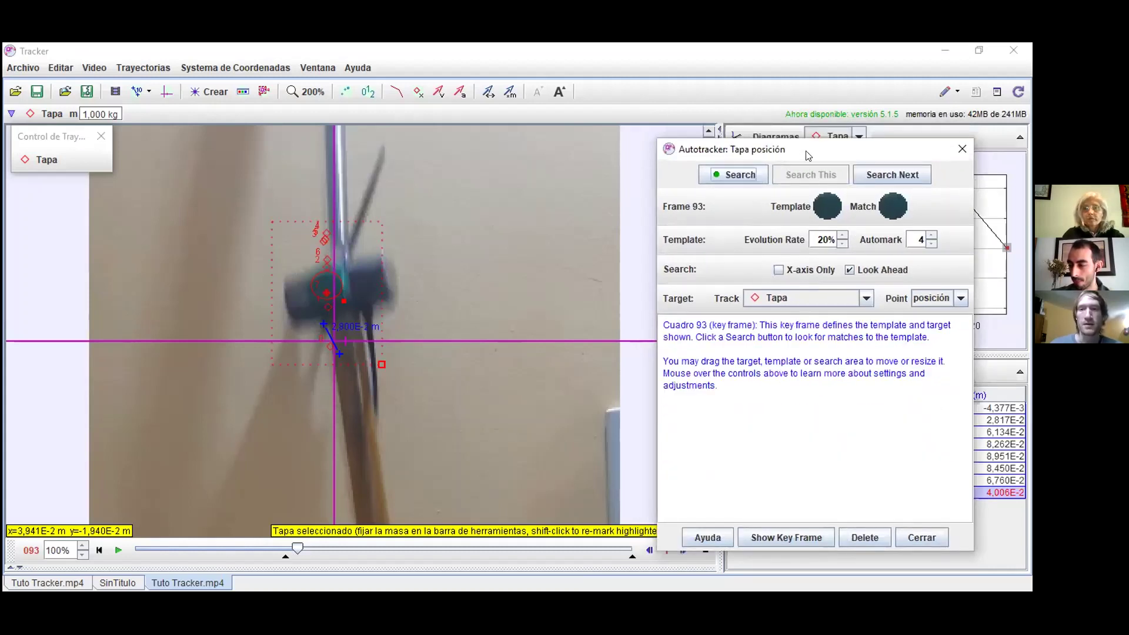
{"action": "left_click_drag", "start_coordinate": [808, 155], "coordinate": [838, 147]}
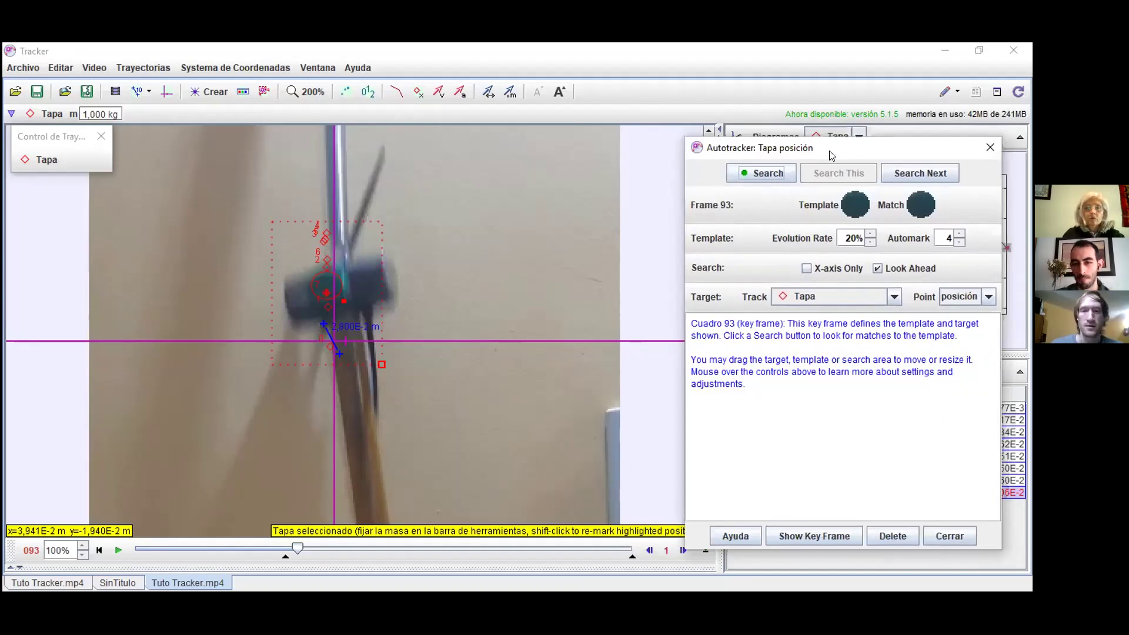
{"action": "left_click_drag", "start_coordinate": [619, 126], "coordinate": [544, 133]}
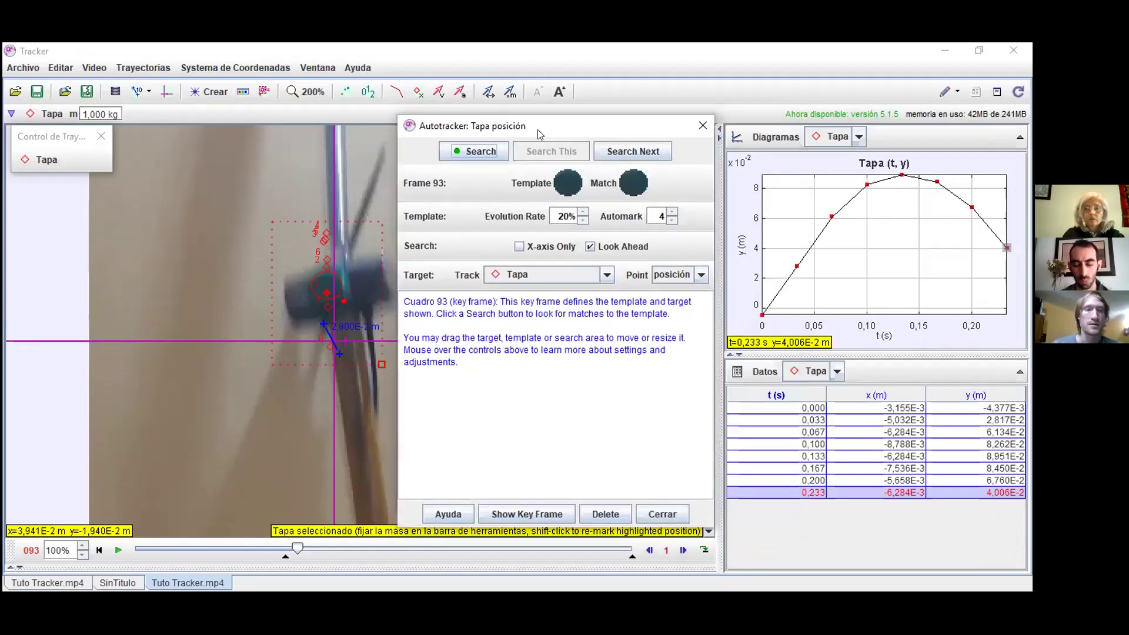
{"action": "left_click", "coordinate": [488, 152]}
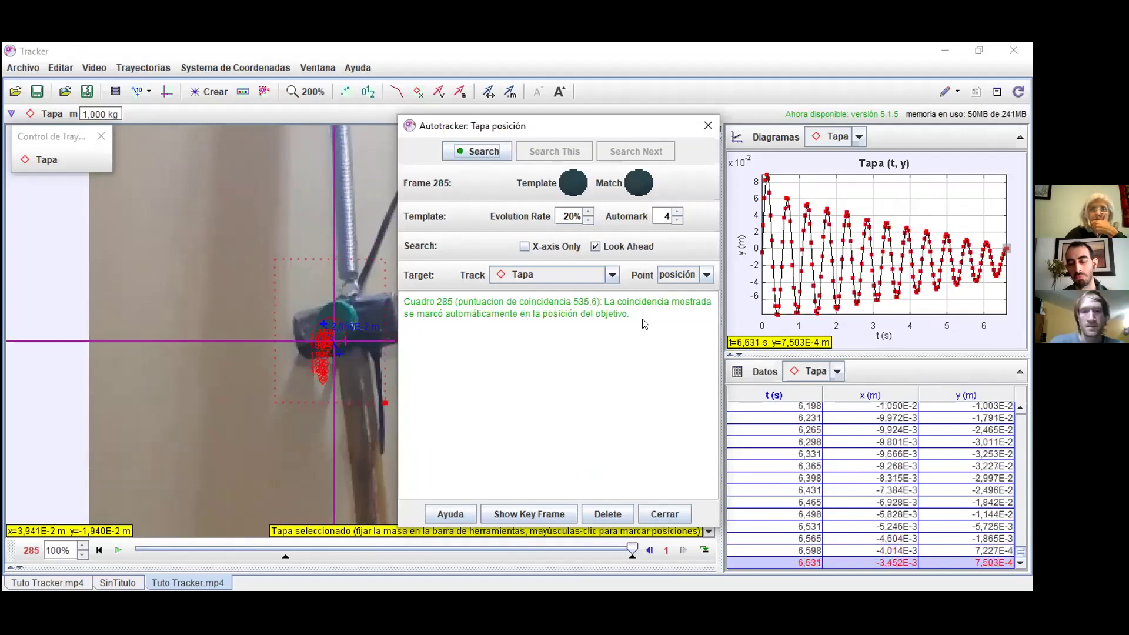
{"action": "left_click", "coordinate": [706, 126]}
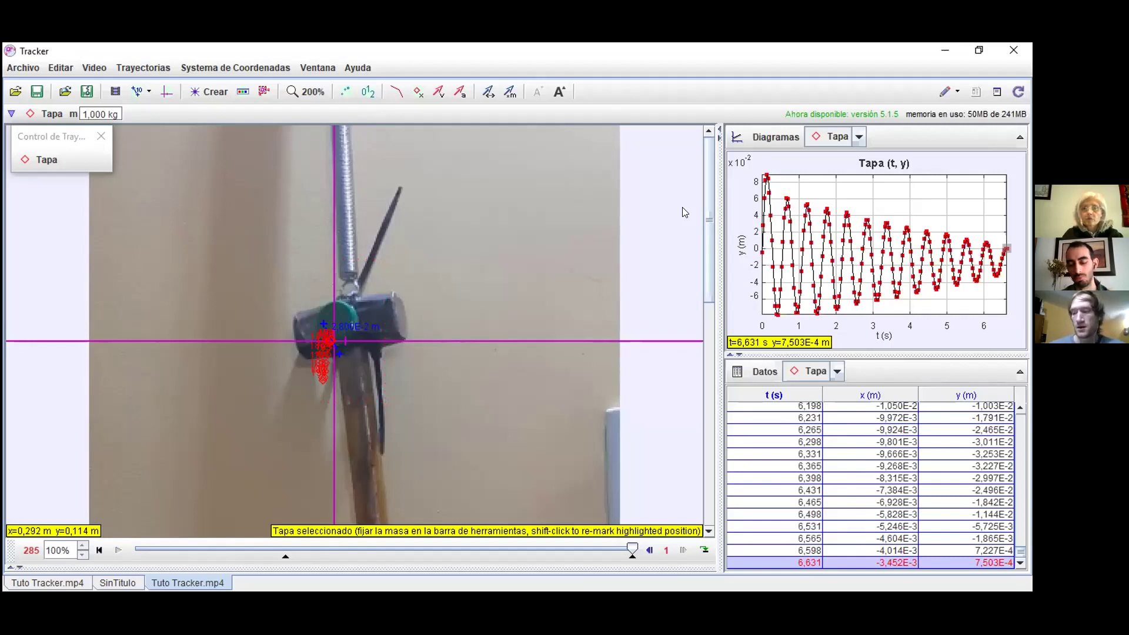
- Show two diagrams and plot the y component of Tapa's acceleration in the second one
{"action": "left_click", "coordinate": [768, 139]}
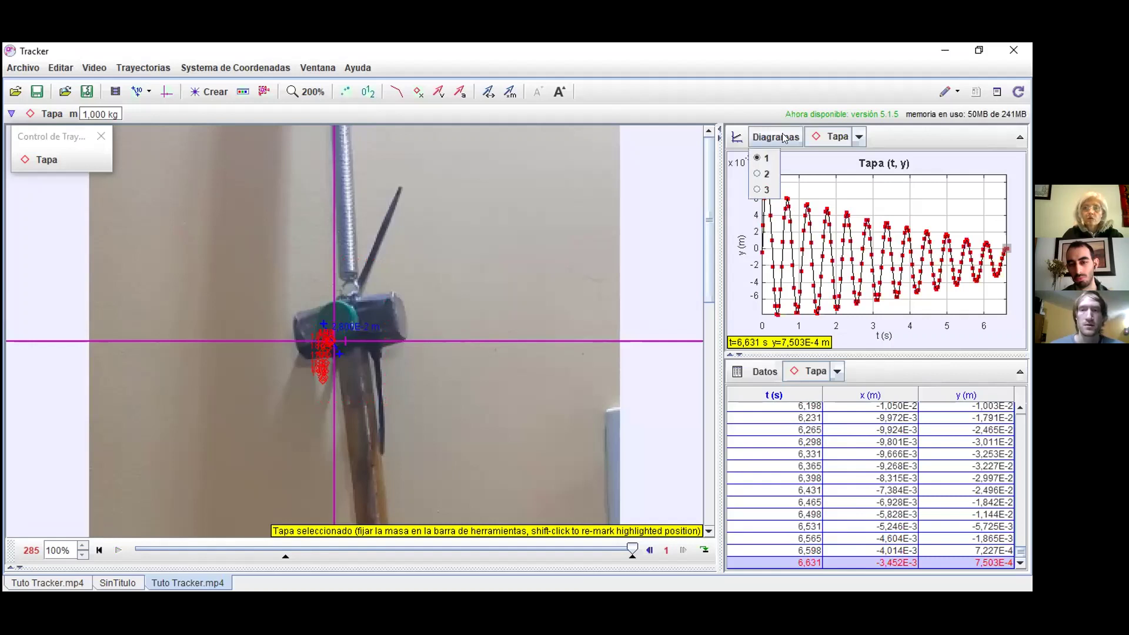
{"action": "left_click", "coordinate": [757, 173]}
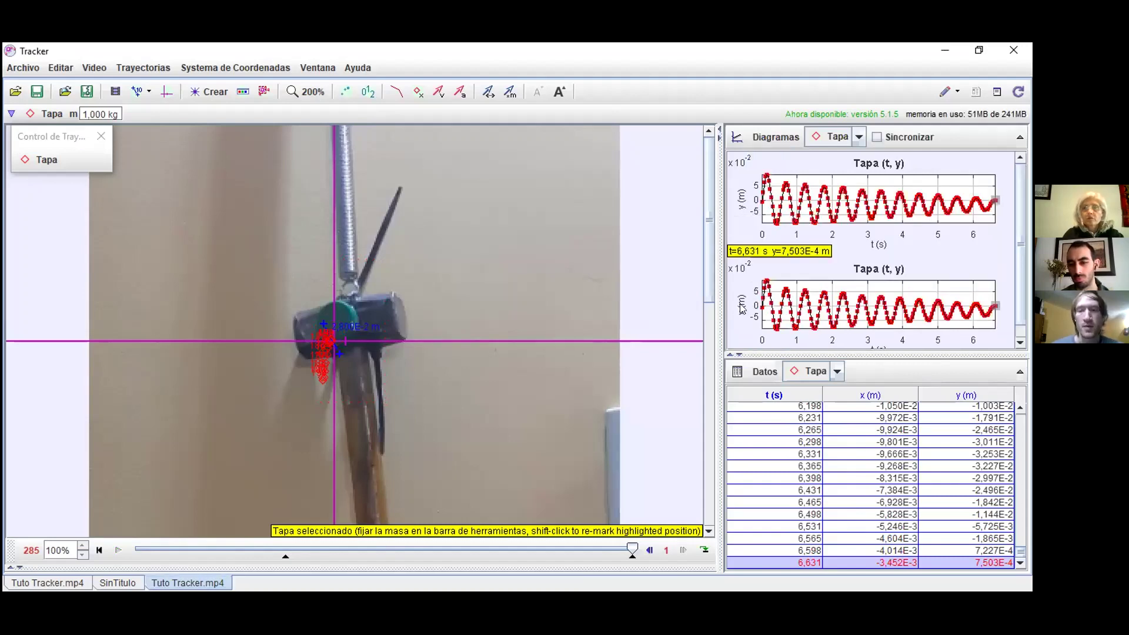
{"action": "left_click", "coordinate": [742, 307]}
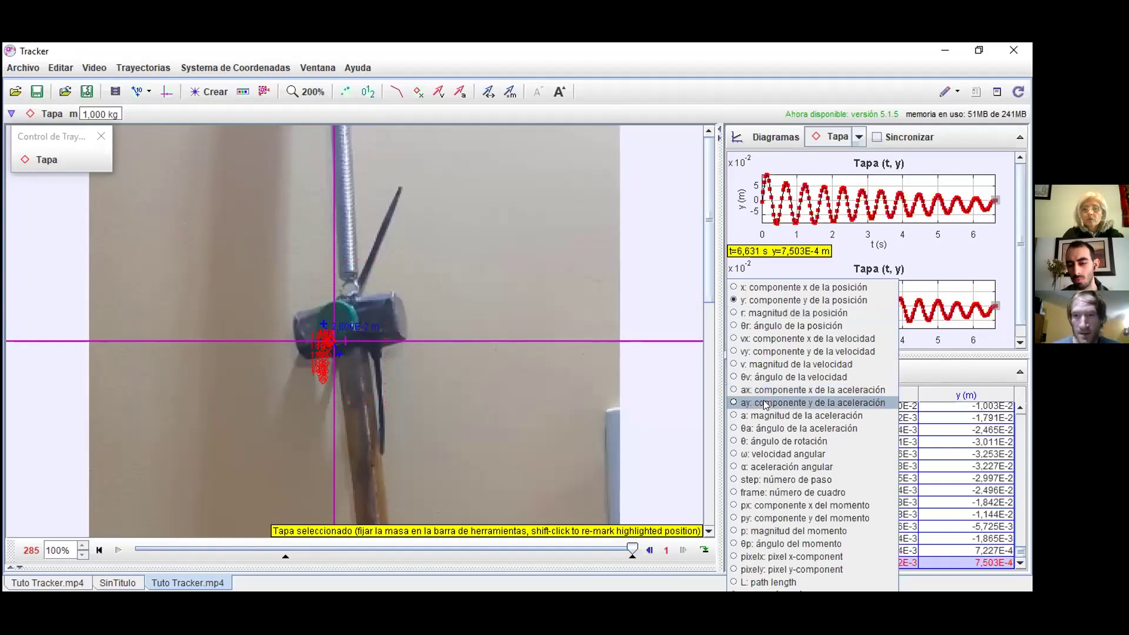
{"action": "left_click", "coordinate": [767, 403]}
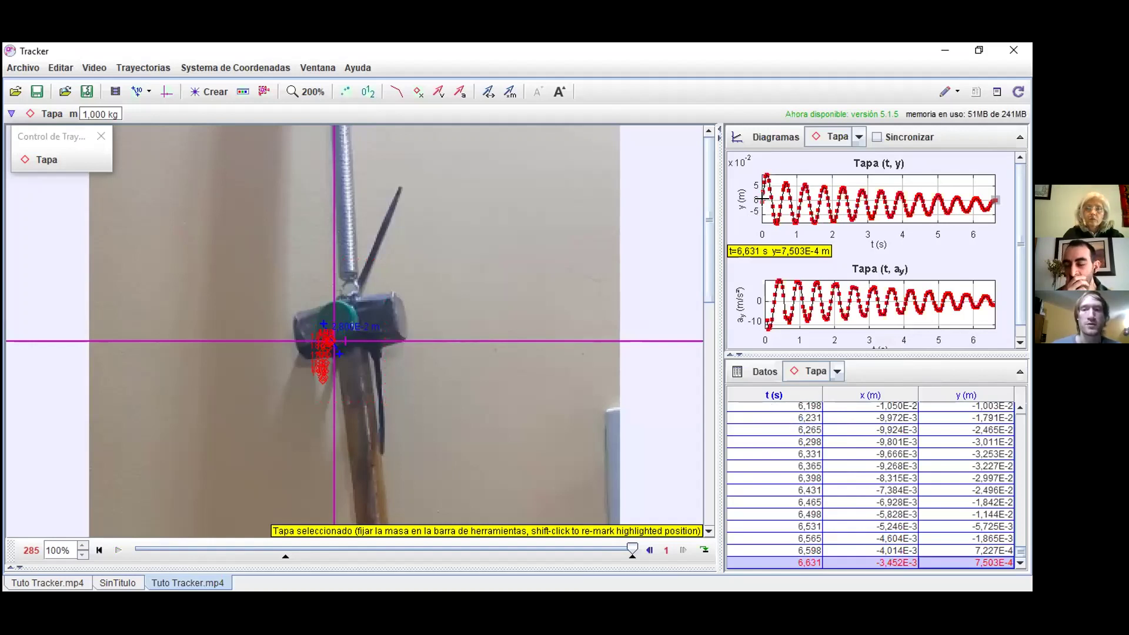
{"action": "mouse_move", "coordinate": [744, 220]}
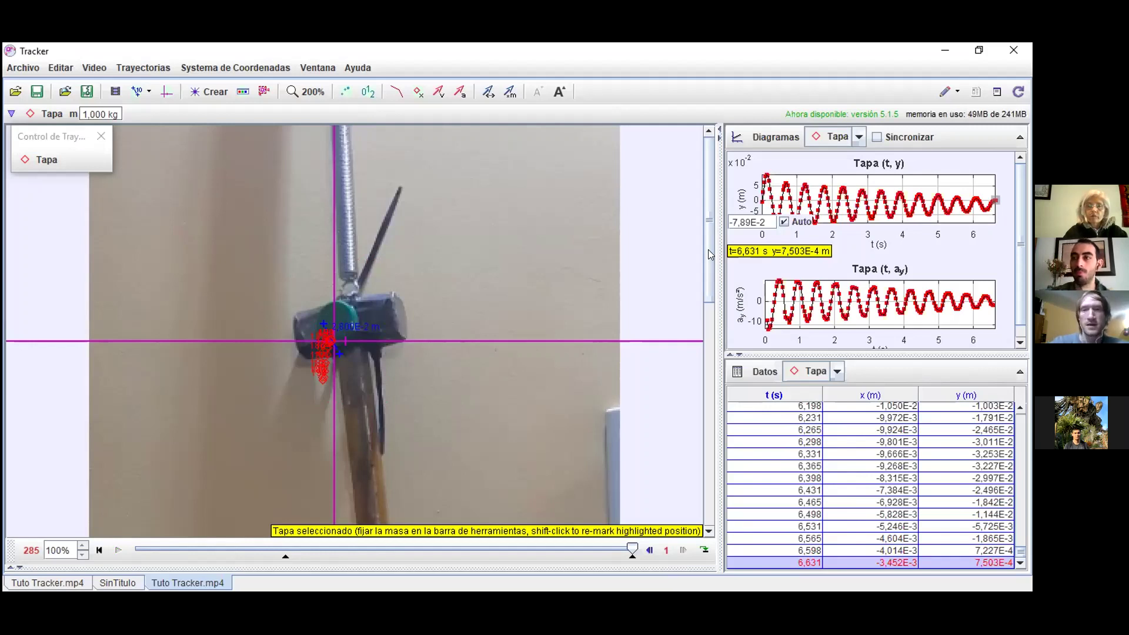
{"action": "left_click", "coordinate": [741, 204]}
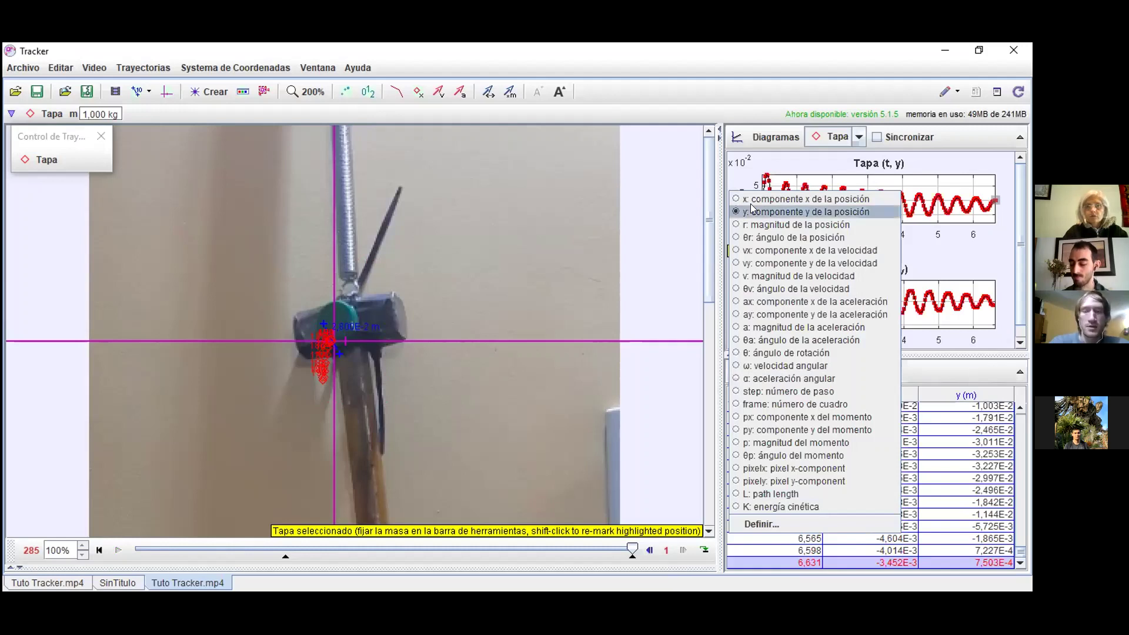
{"action": "left_click", "coordinate": [766, 154]}
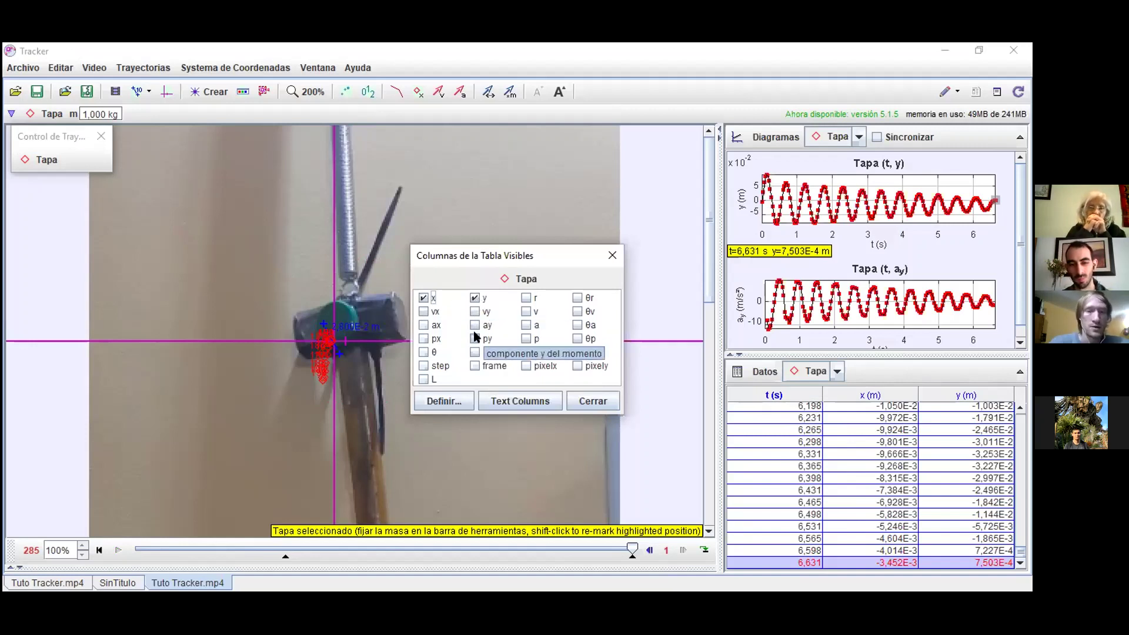
- Add the y component of the acceleration (ay) as a column in Tapa's data table
{"action": "left_click", "coordinate": [476, 325]}
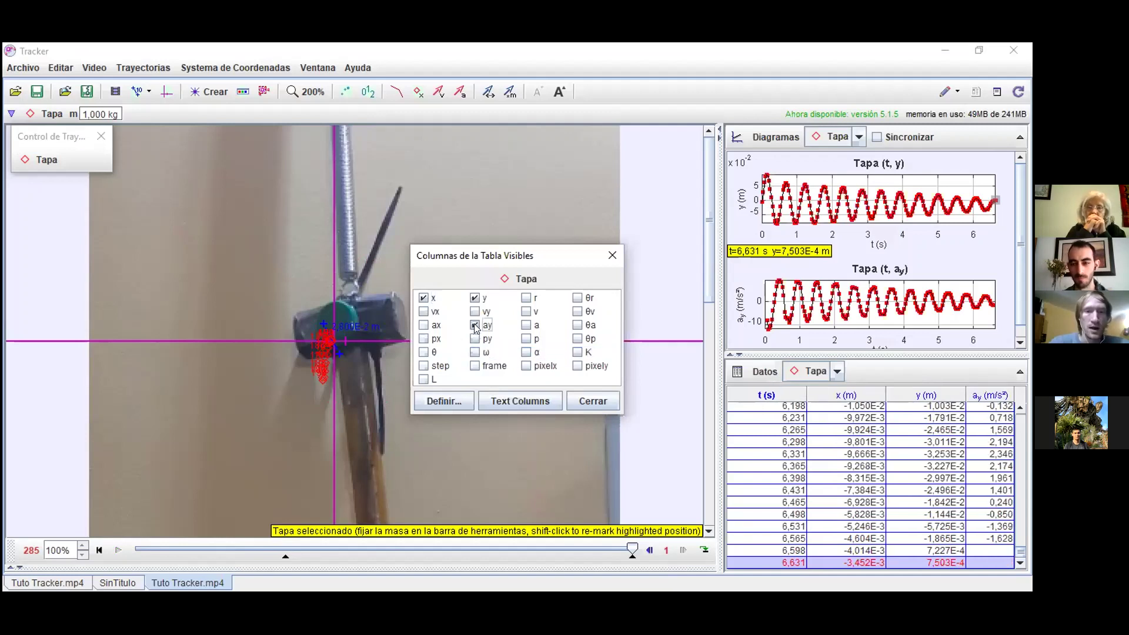
{"action": "left_click", "coordinate": [578, 392]}
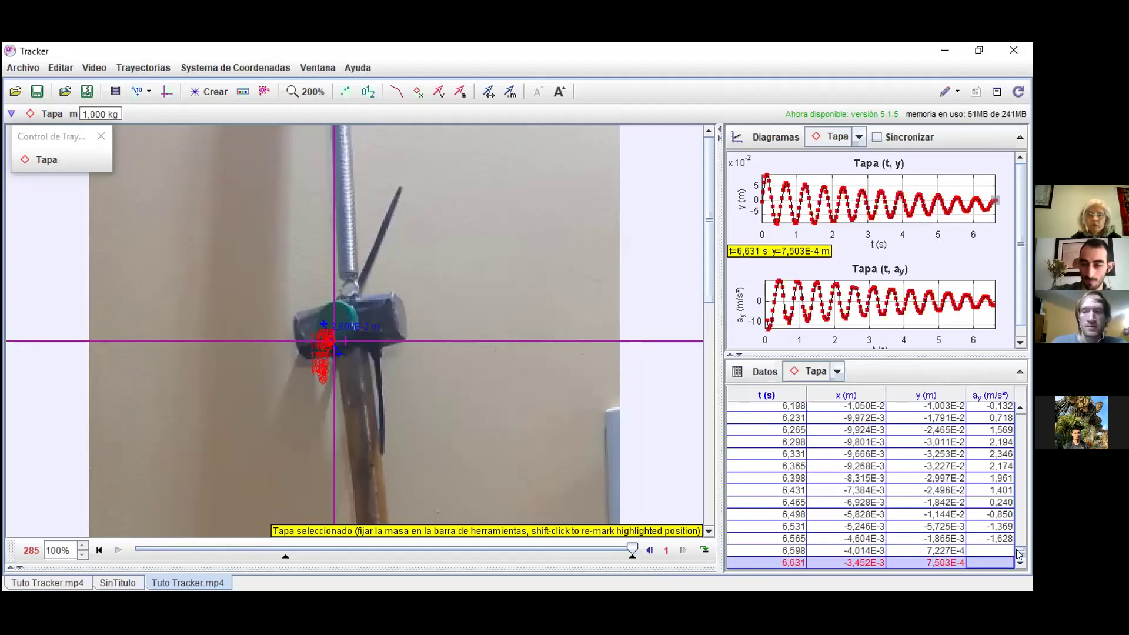
- Select all rows of Tapa's data table and reduce the selection to the row at t = 0,067 s
{"action": "scroll", "coordinate": [882, 425], "scroll_direction": "up", "scroll_amount": 20}
{"action": "scroll", "coordinate": [783, 428], "scroll_direction": "up", "scroll_amount": 20}
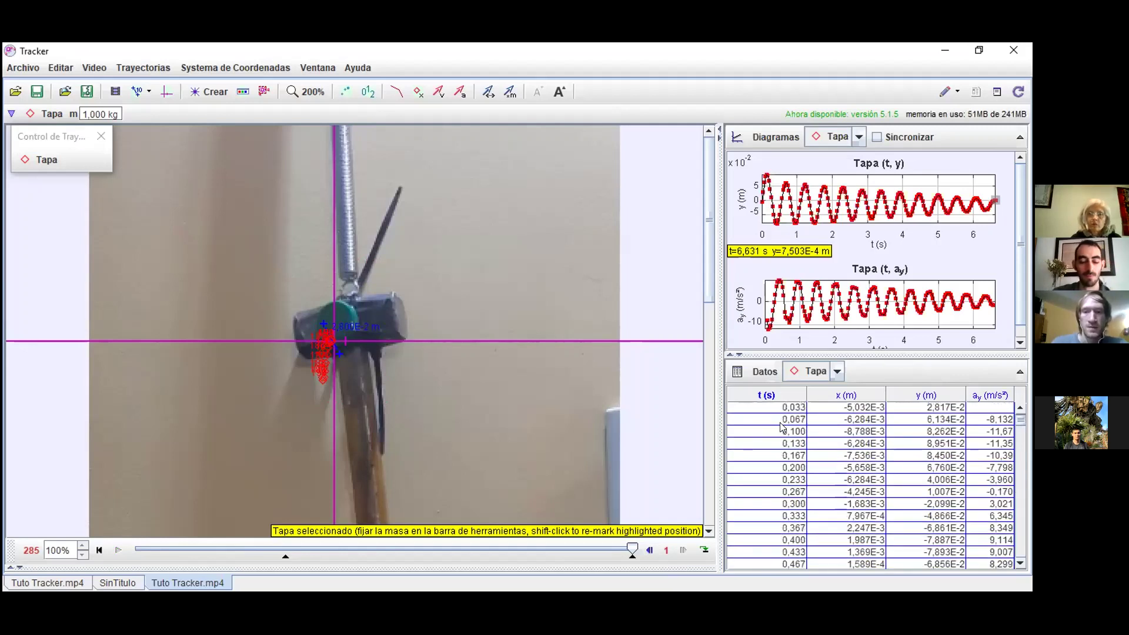
{"action": "left_click", "coordinate": [782, 428]}
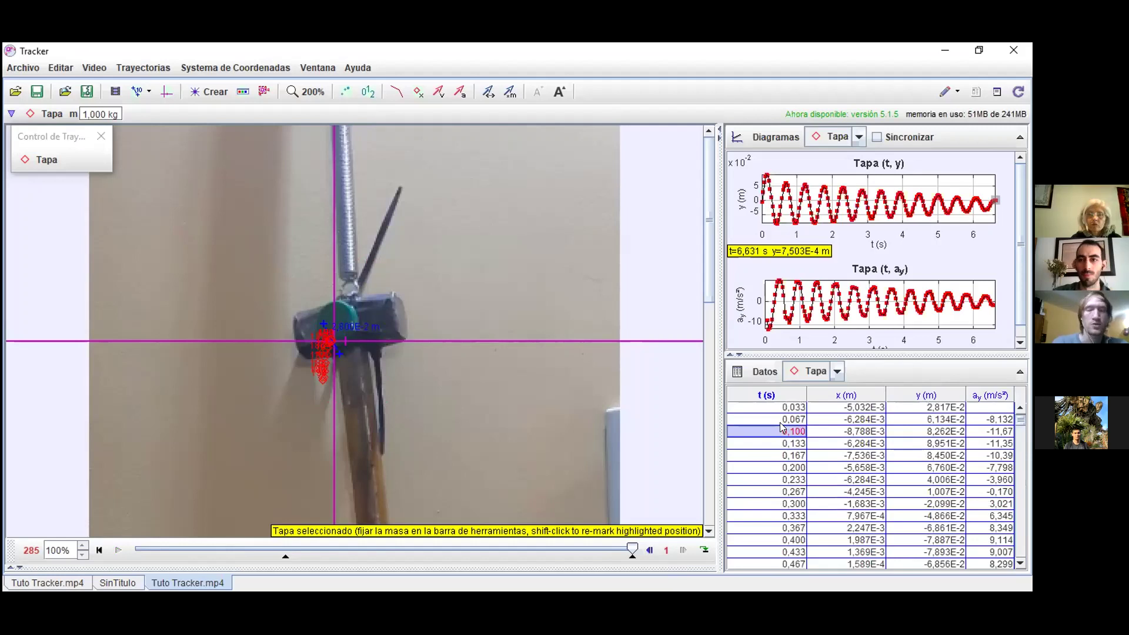
{"action": "key", "text": "ctrl+a"}
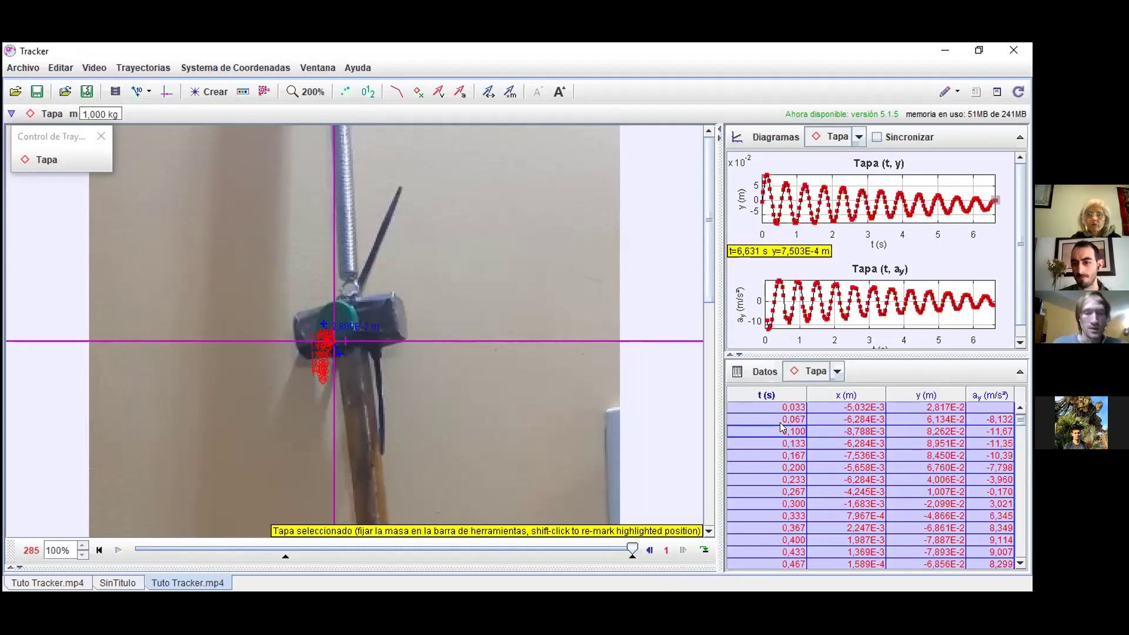
{"action": "left_click", "coordinate": [778, 419]}
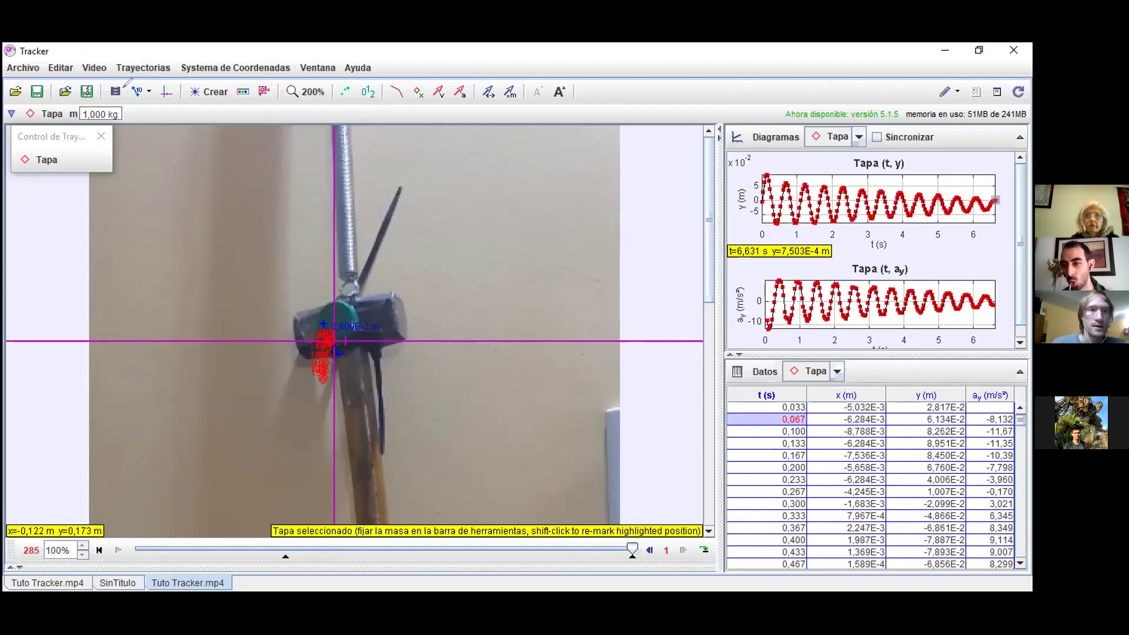
- Review the clip settings, checking the start and end frames, start time and frame duration, and close them without changes
{"action": "left_click_drag", "start_coordinate": [124, 84], "coordinate": [121, 83]}
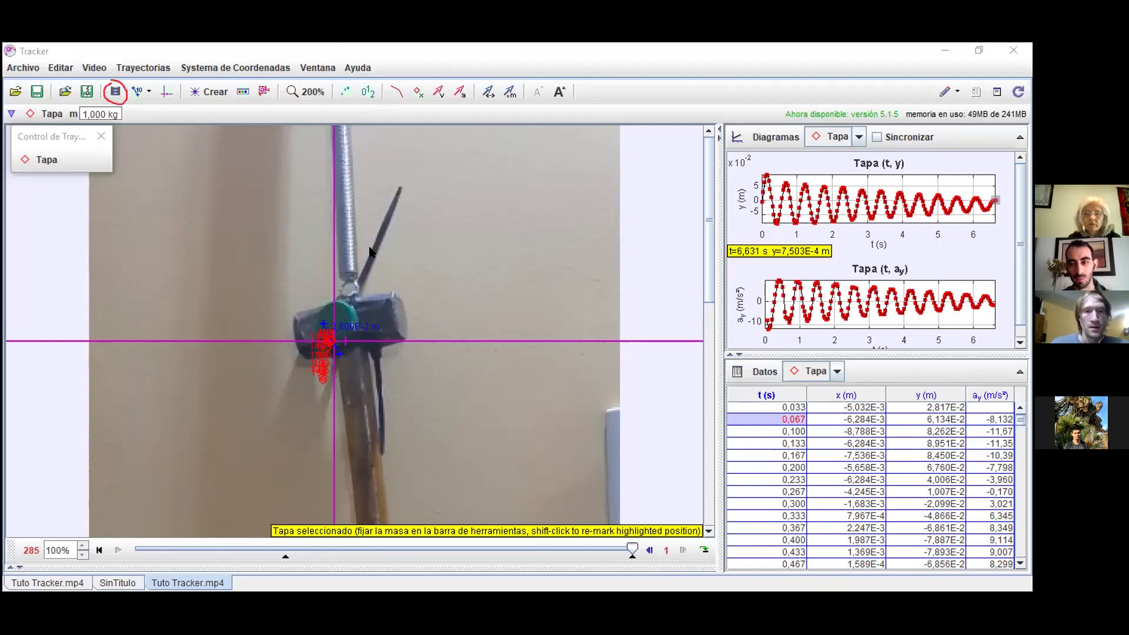
{"action": "left_click", "coordinate": [115, 92]}
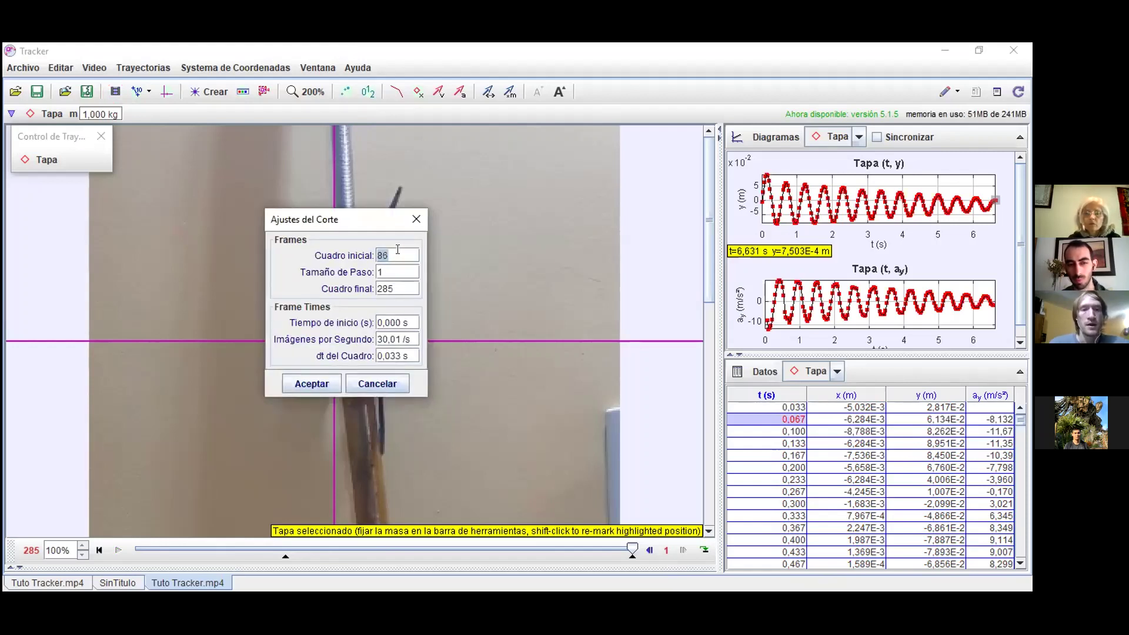
{"action": "left_click", "coordinate": [397, 249]}
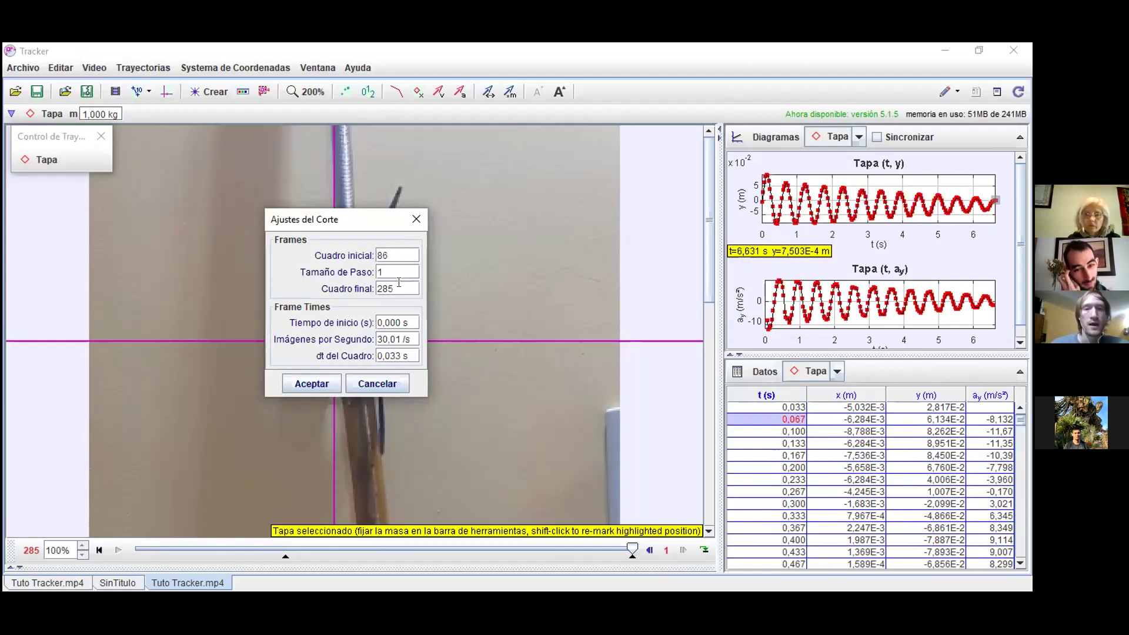
{"action": "left_click", "coordinate": [399, 284]}
{"action": "left_click", "coordinate": [401, 266]}
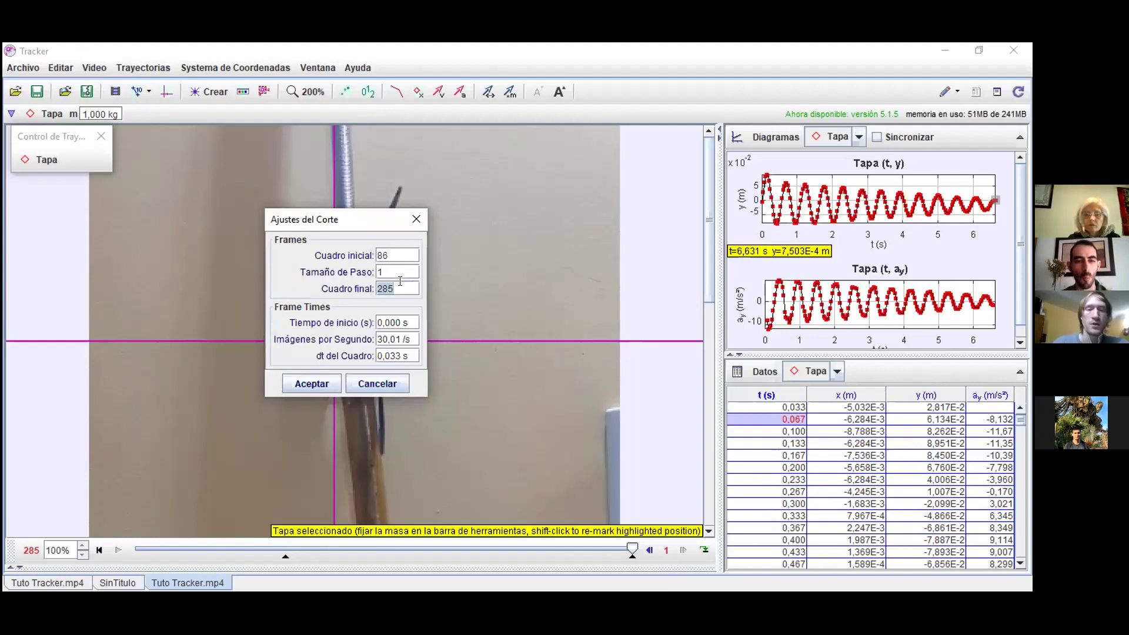
{"action": "left_click", "coordinate": [414, 317]}
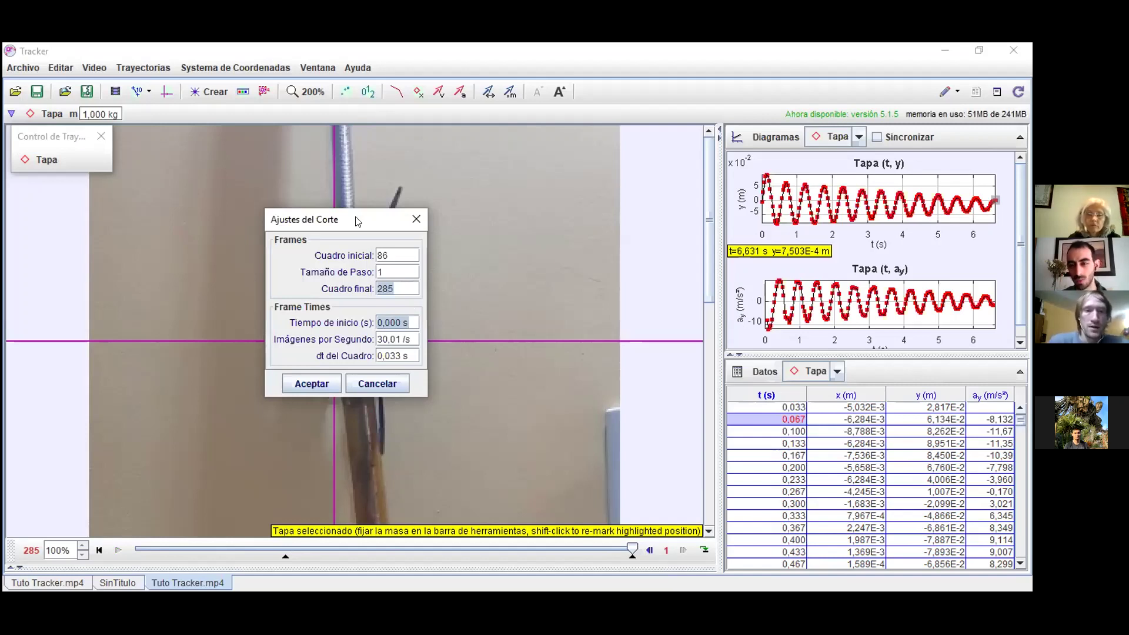
{"action": "mouse_move", "coordinate": [355, 220]}
{"action": "left_mouse_down"}
{"action": "mouse_move", "coordinate": [372, 199]}
{"action": "mouse_move", "coordinate": [363, 216]}
{"action": "left_mouse_up"}
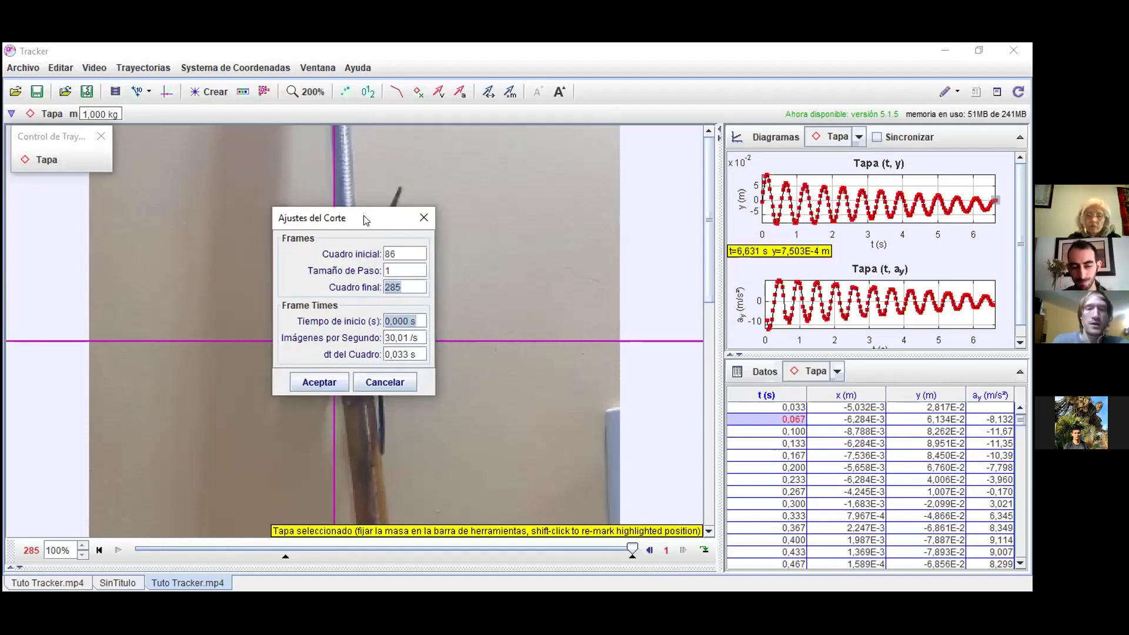
{"action": "left_click_drag", "start_coordinate": [363, 218], "coordinate": [354, 207]}
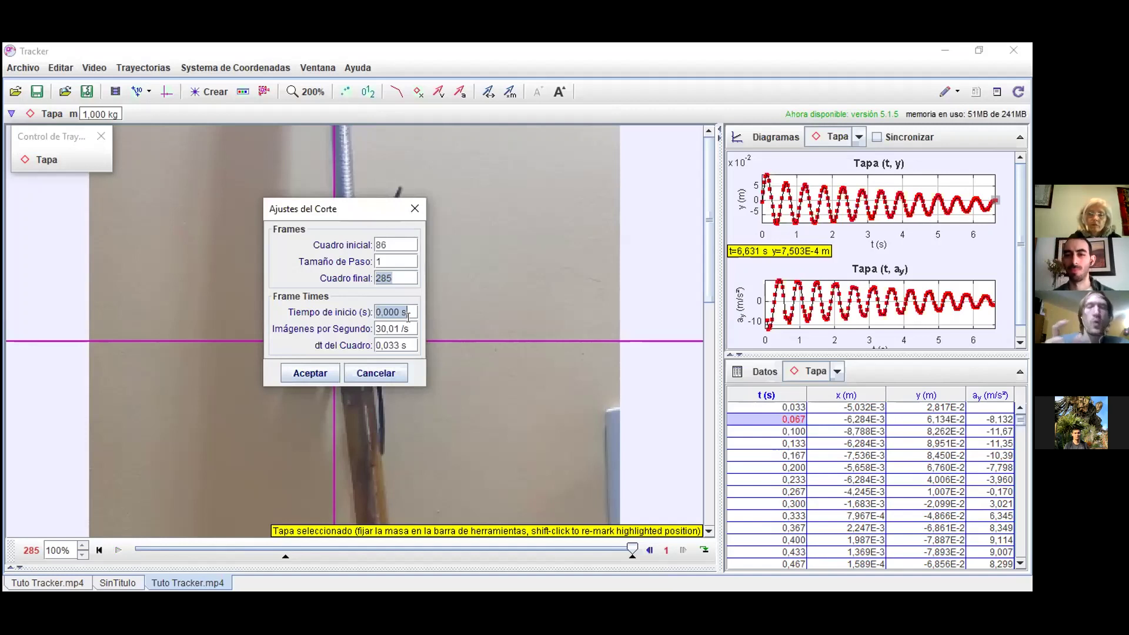
{"action": "left_click", "coordinate": [408, 344]}
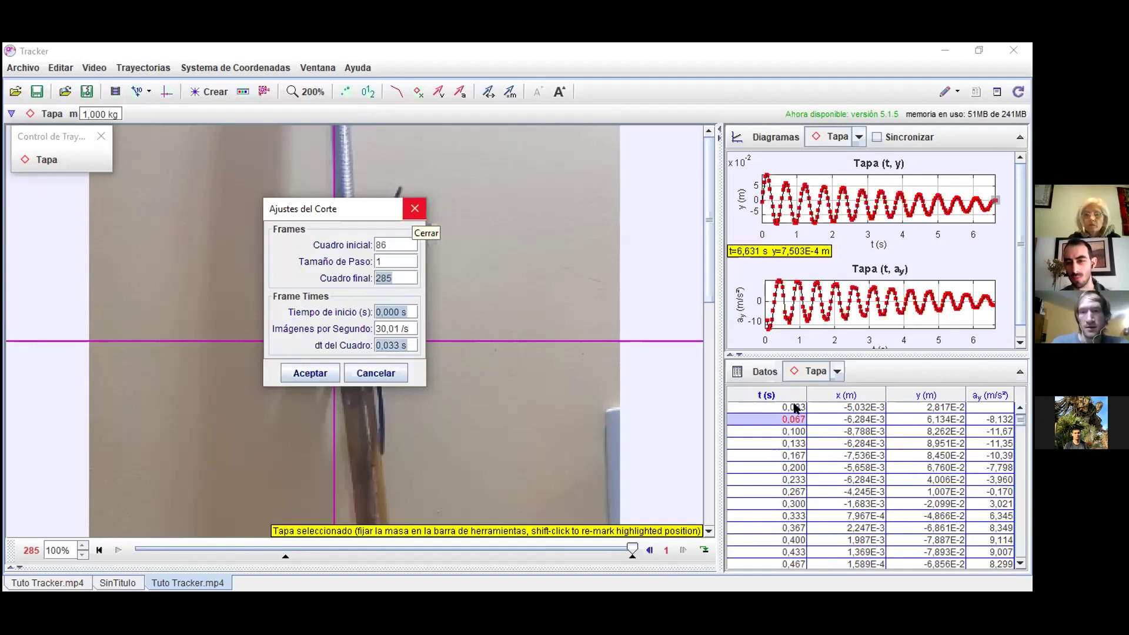
{"action": "key", "text": "Escape"}
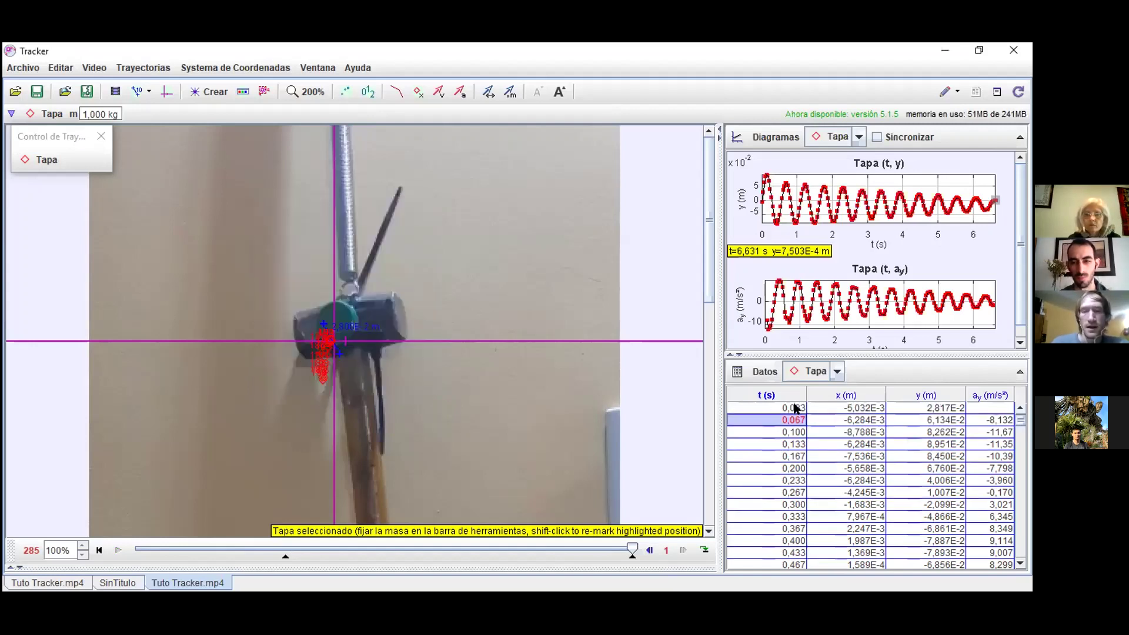
- Go through the first rows of Tapa's data table and return to the row at t = 0,000 s
{"action": "left_click", "coordinate": [795, 407]}
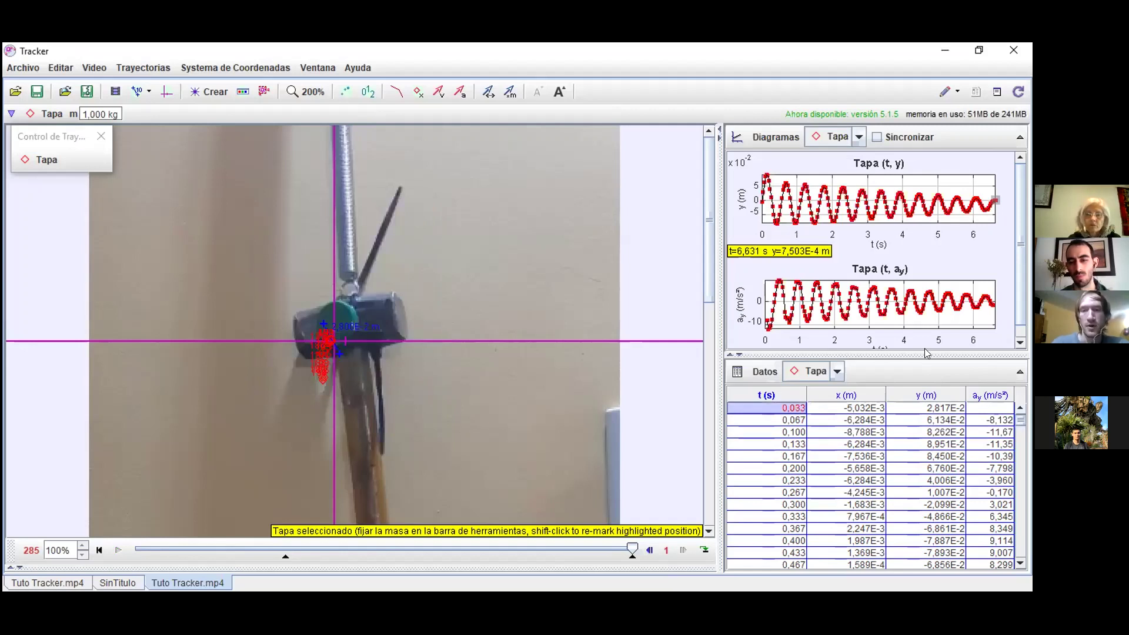
{"action": "key", "text": "Up"}
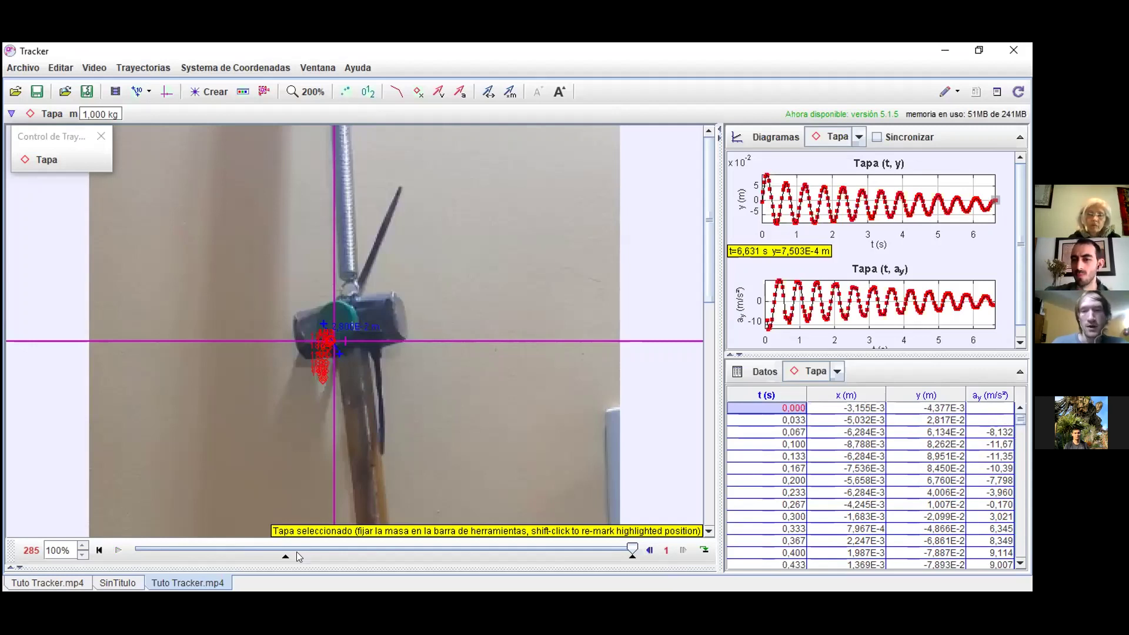
{"action": "left_click", "coordinate": [795, 410]}
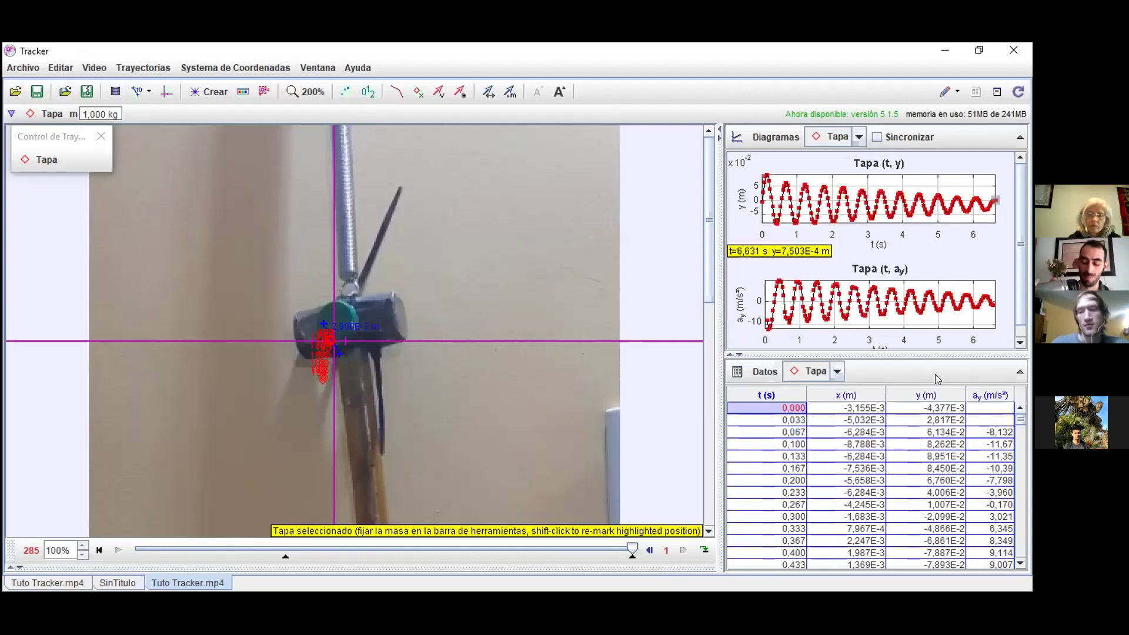
{"action": "key", "text": "Down"}
{"action": "key", "text": "Down"}
{"action": "key", "text": "Down"}
{"action": "key", "text": "Down"}
{"action": "key", "text": "Down"}
{"action": "key", "text": "Down"}
{"action": "key", "text": "Down"}
{"action": "key", "text": "Up"}
{"action": "key", "text": "Up"}
{"action": "key", "text": "Up"}
{"action": "key", "text": "Up"}
{"action": "key", "text": "Up"}
{"action": "key", "text": "Up"}
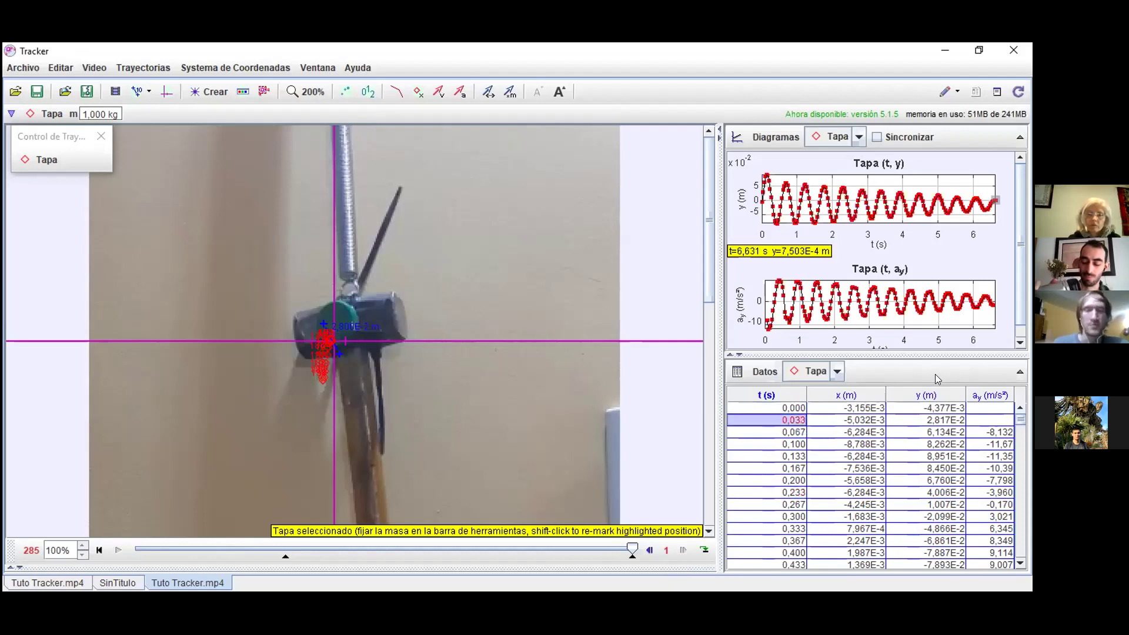
{"action": "key", "text": "Up"}
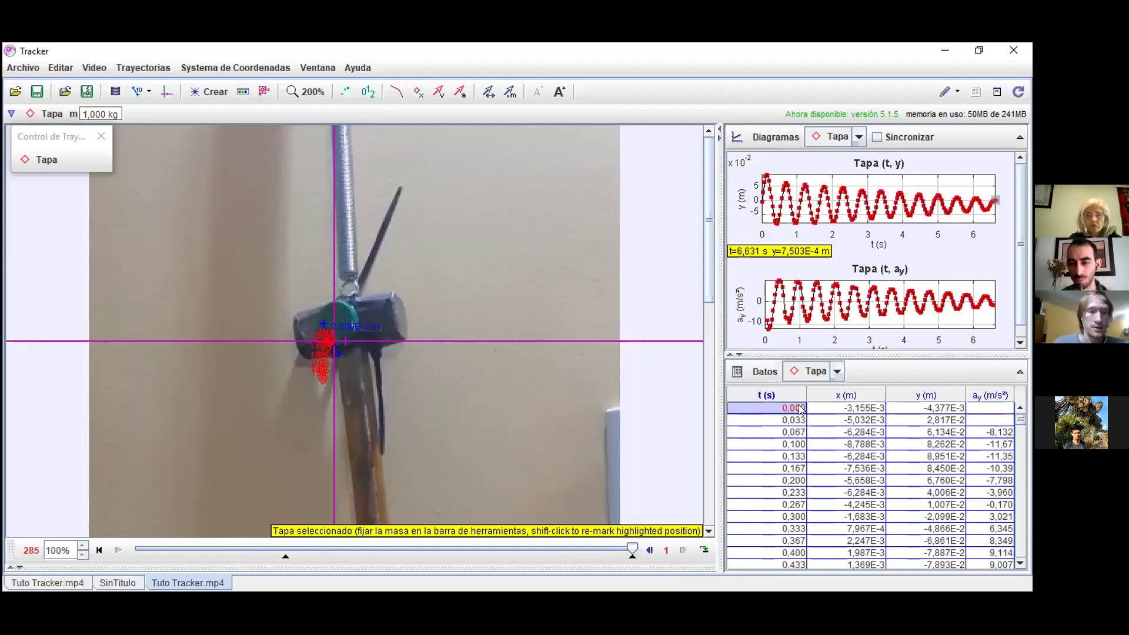
- Switch the video player's readout to time (Tiempo) and return it to the frame number (Cuadro)
{"action": "right_click", "coordinate": [31, 550]}
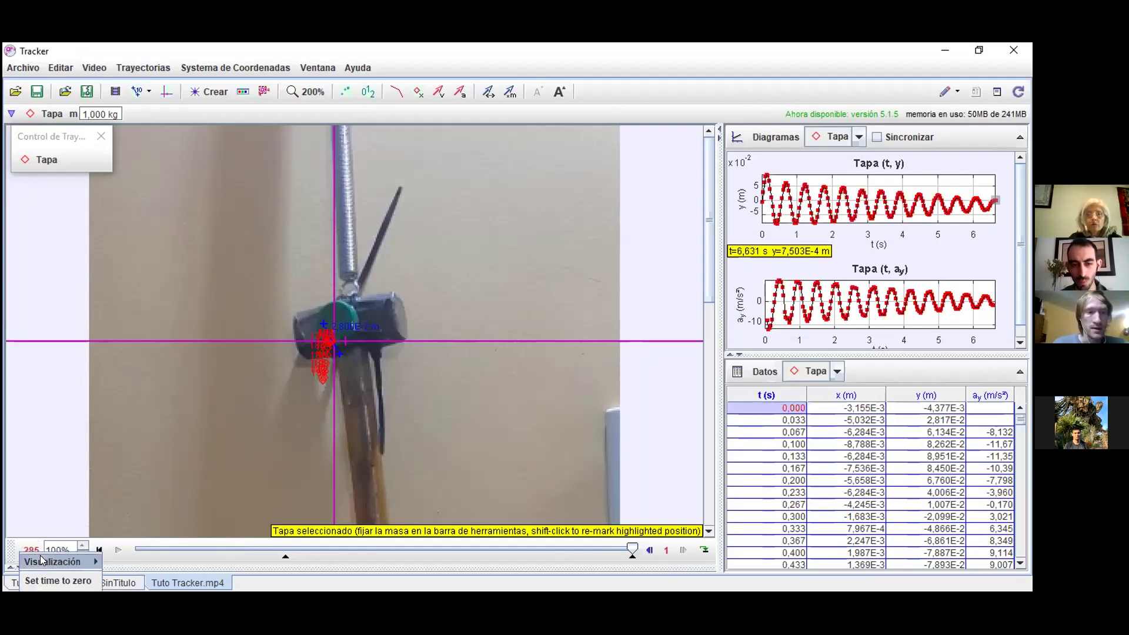
{"action": "mouse_move", "coordinate": [56, 566]}
{"action": "left_click", "coordinate": [121, 547]}
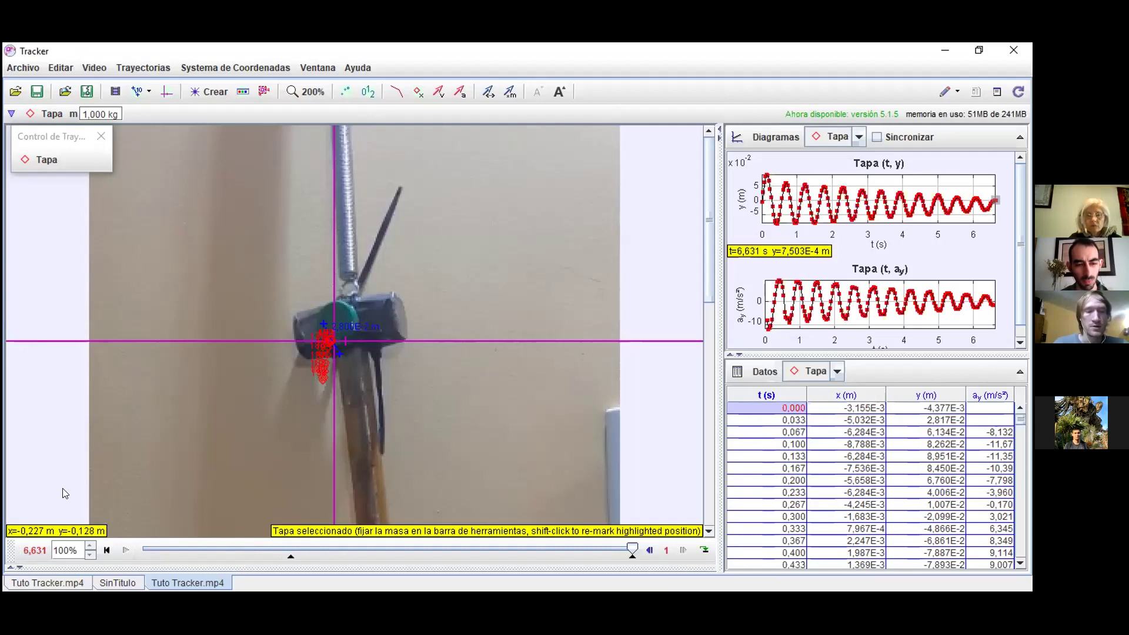
{"action": "right_click", "coordinate": [27, 541]}
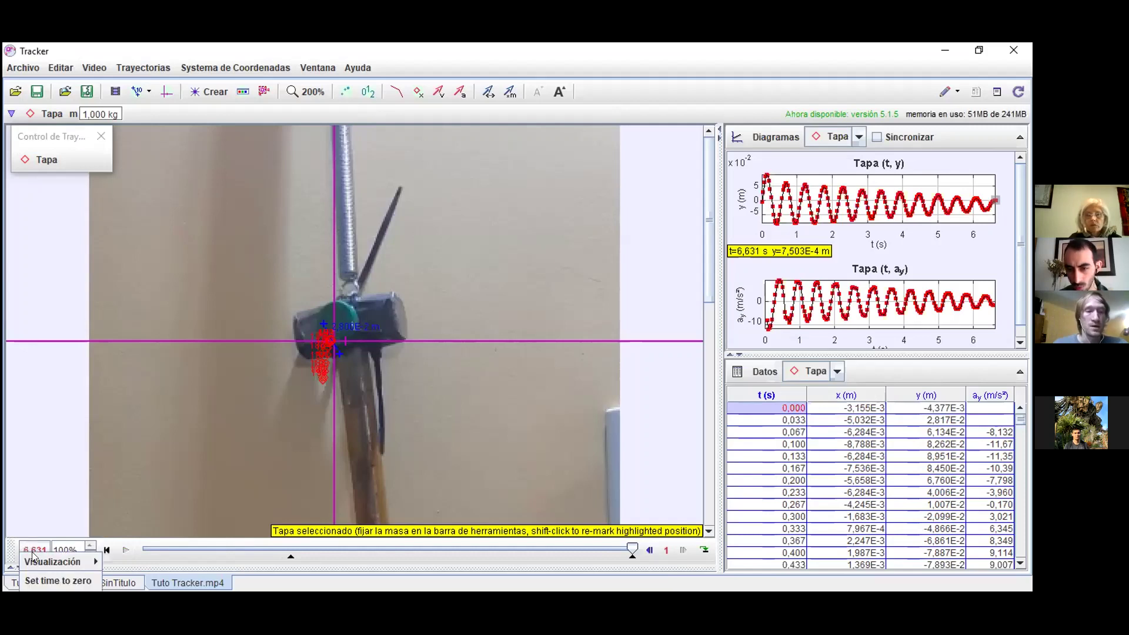
{"action": "mouse_move", "coordinate": [79, 558]}
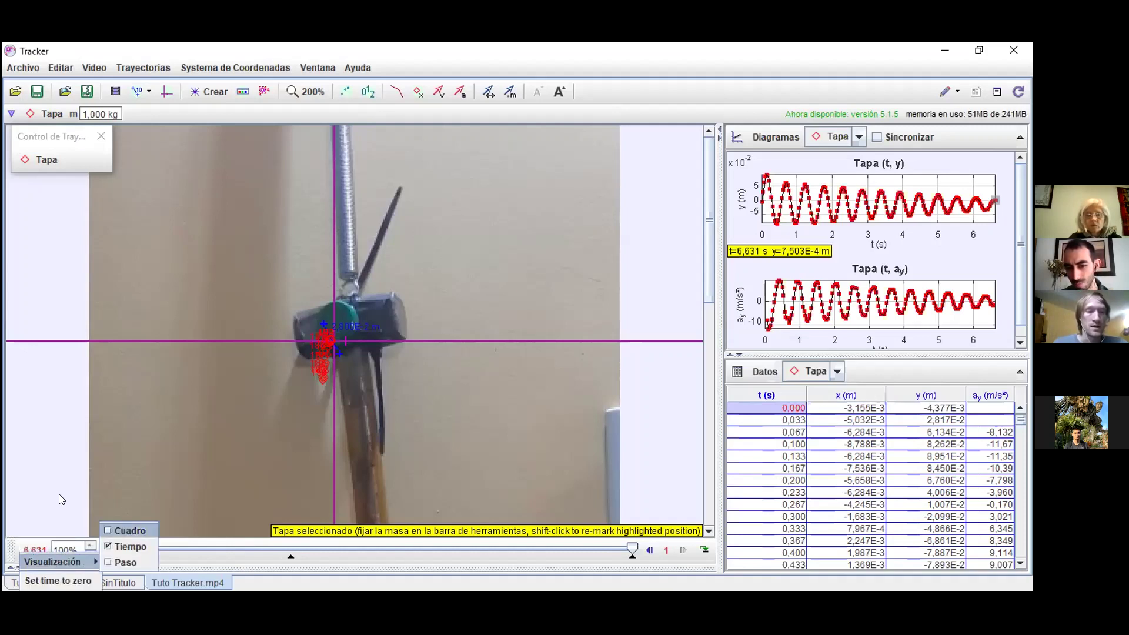
{"action": "key", "text": "Return"}
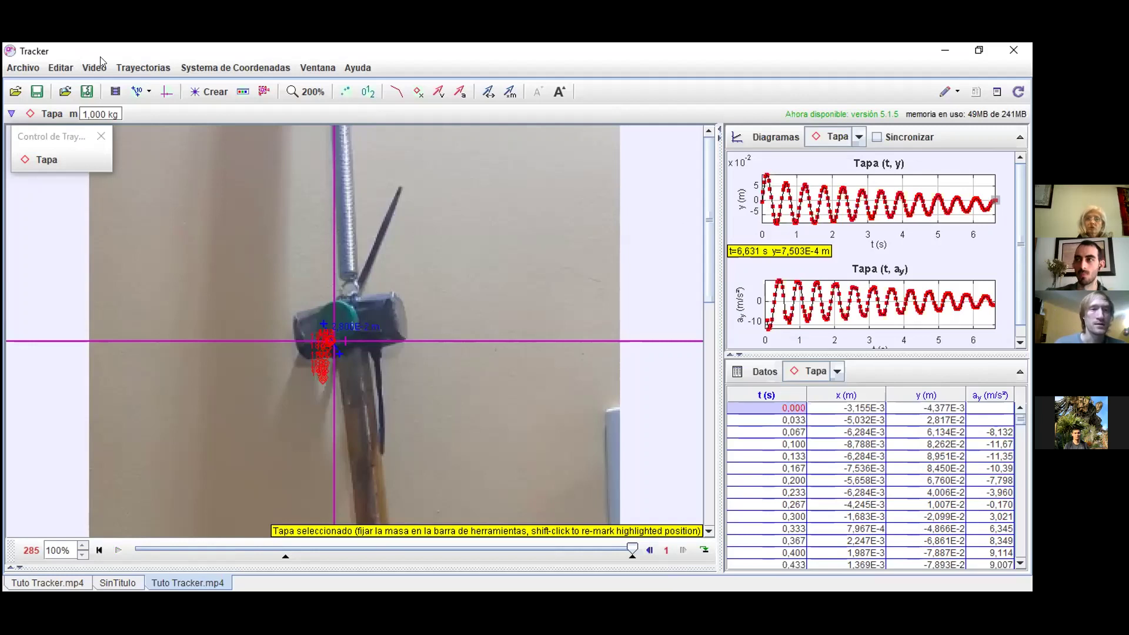
- Review the clip settings once more and the start- and end-frame options of the player's slider, without changing anything
{"action": "left_click", "coordinate": [116, 92]}
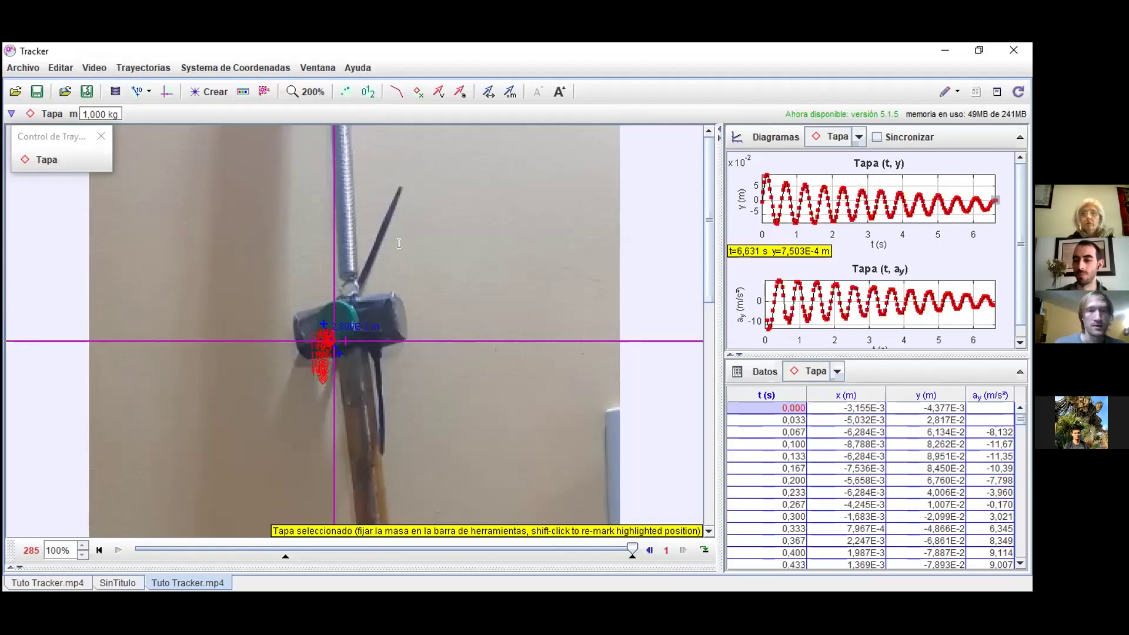
{"action": "left_click_drag", "start_coordinate": [365, 219], "coordinate": [485, 183]}
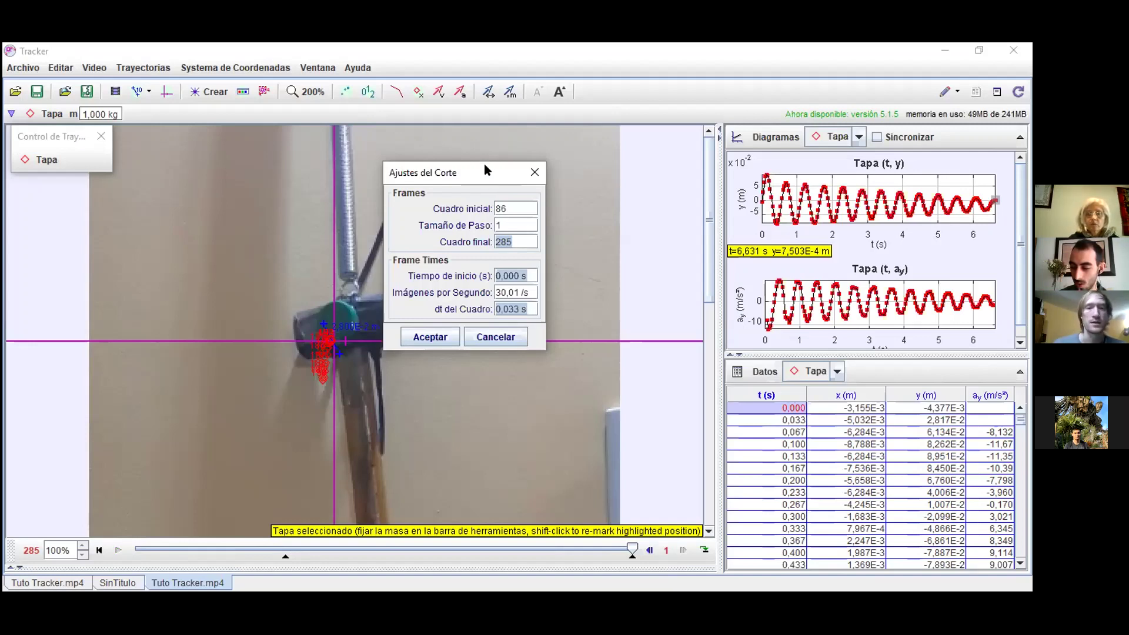
{"action": "left_click_drag", "start_coordinate": [485, 164], "coordinate": [485, 151]}
{"action": "left_click", "coordinate": [534, 158]}
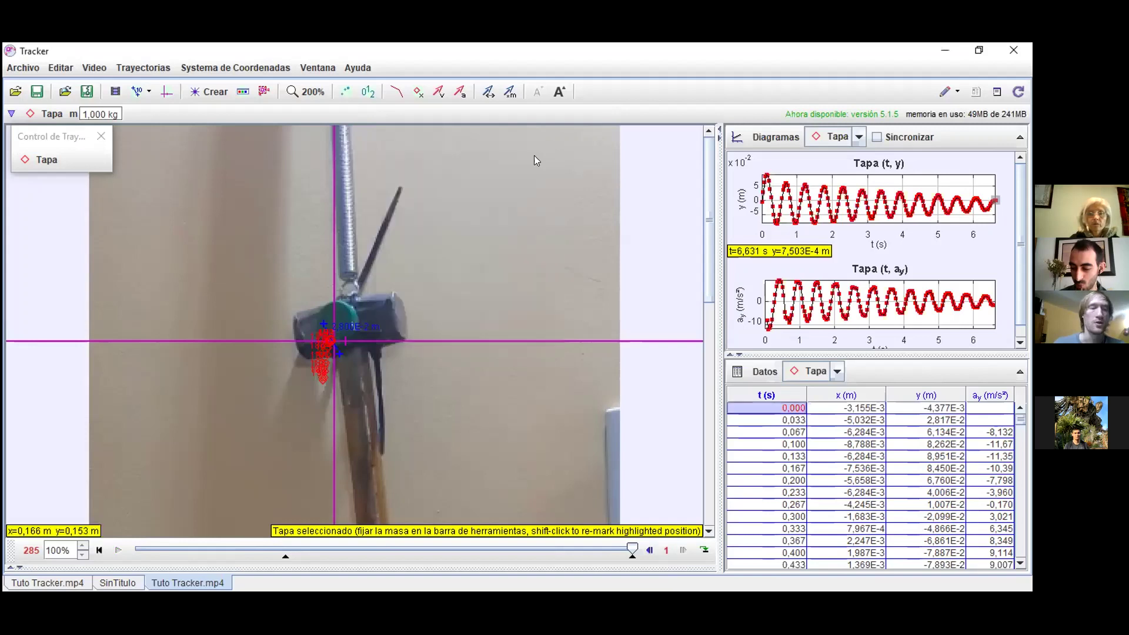
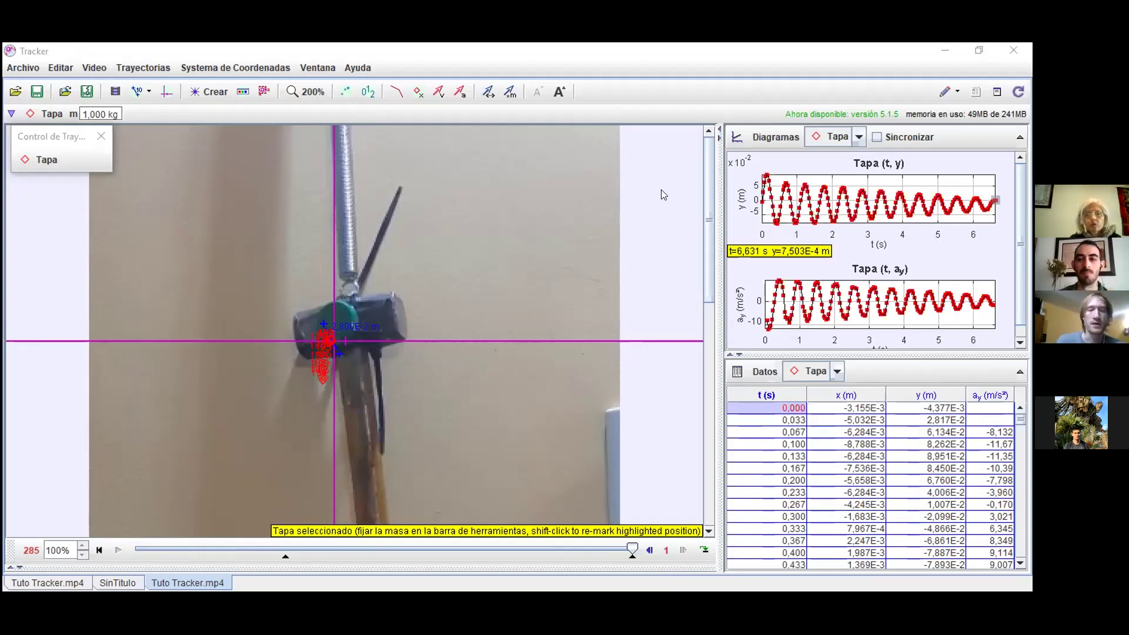
{"action": "right_click", "coordinate": [632, 543]}
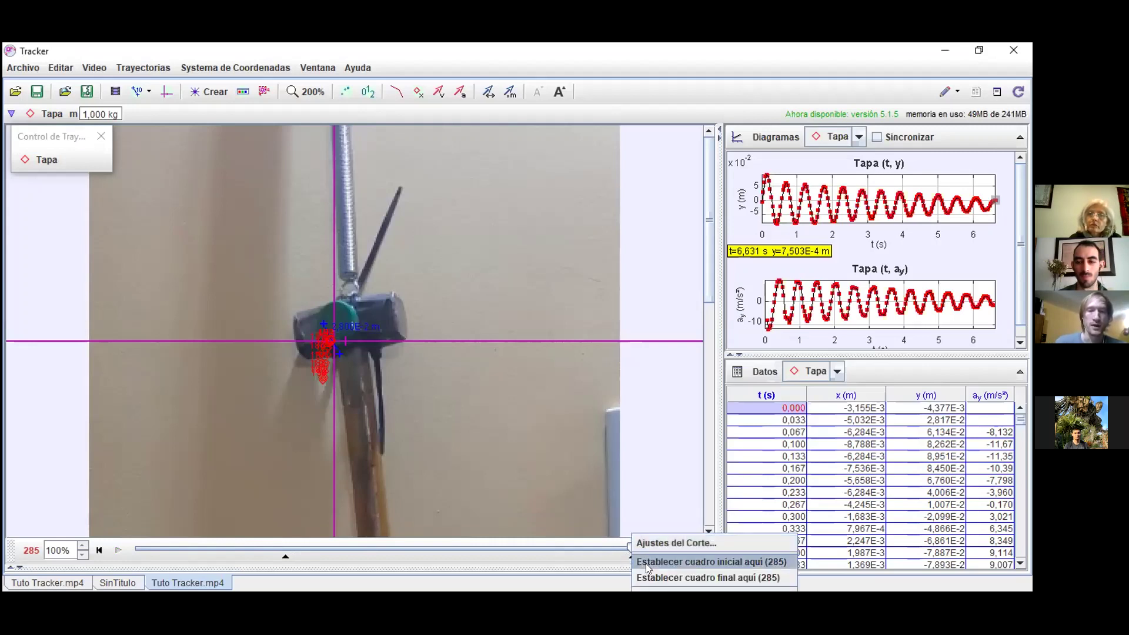
{"action": "left_click", "coordinate": [551, 562]}
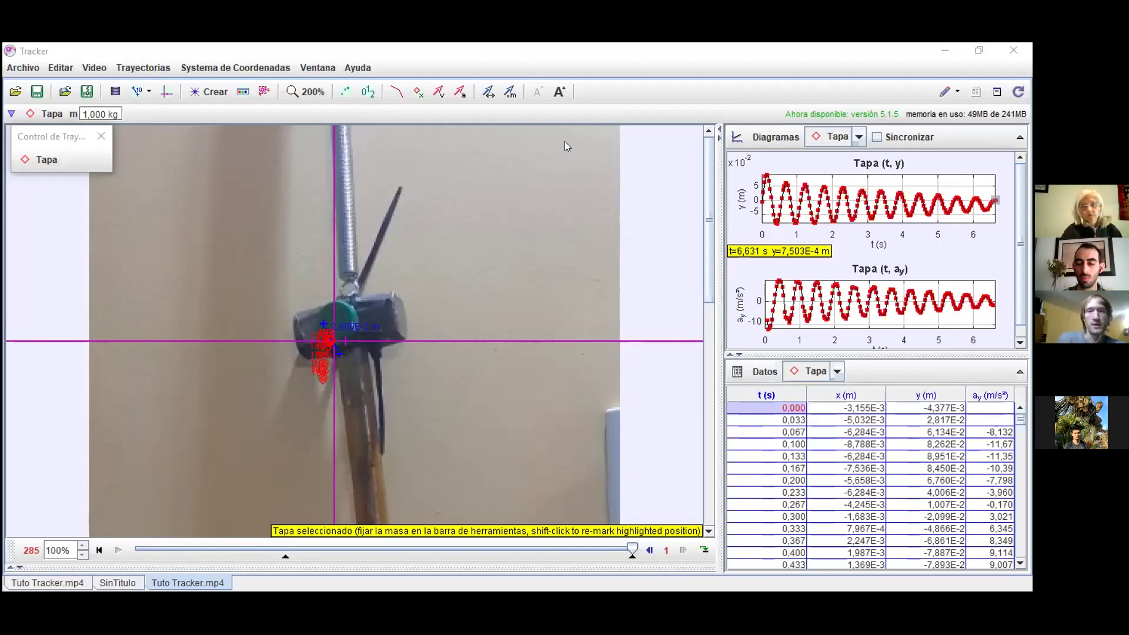
- Plot the x component of Tapa's position in the second diagram and return that diagram to the y component of the acceleration
{"action": "left_click", "coordinate": [745, 290]}
{"action": "left_click", "coordinate": [745, 287]}
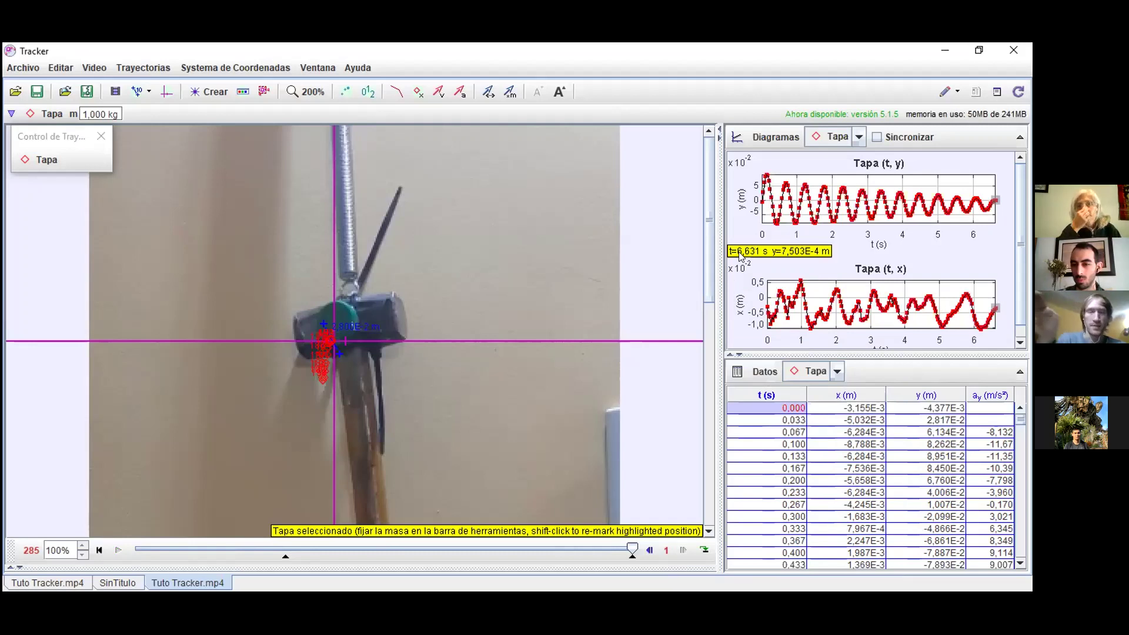
{"action": "left_click", "coordinate": [757, 282]}
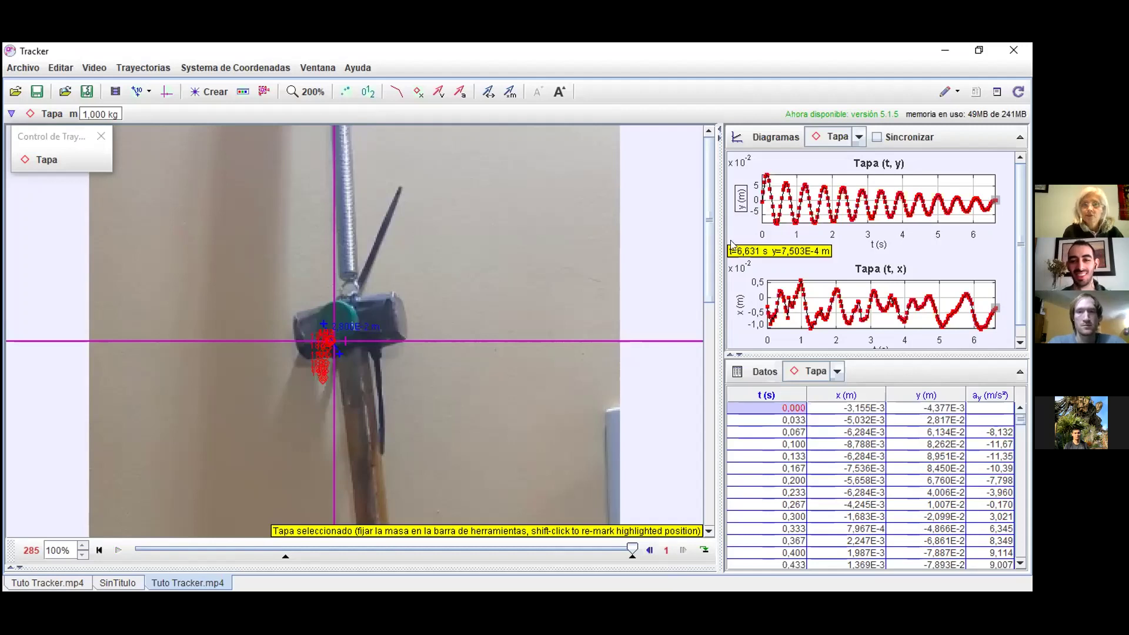
{"action": "left_click", "coordinate": [776, 350]}
{"action": "left_click", "coordinate": [768, 400]}
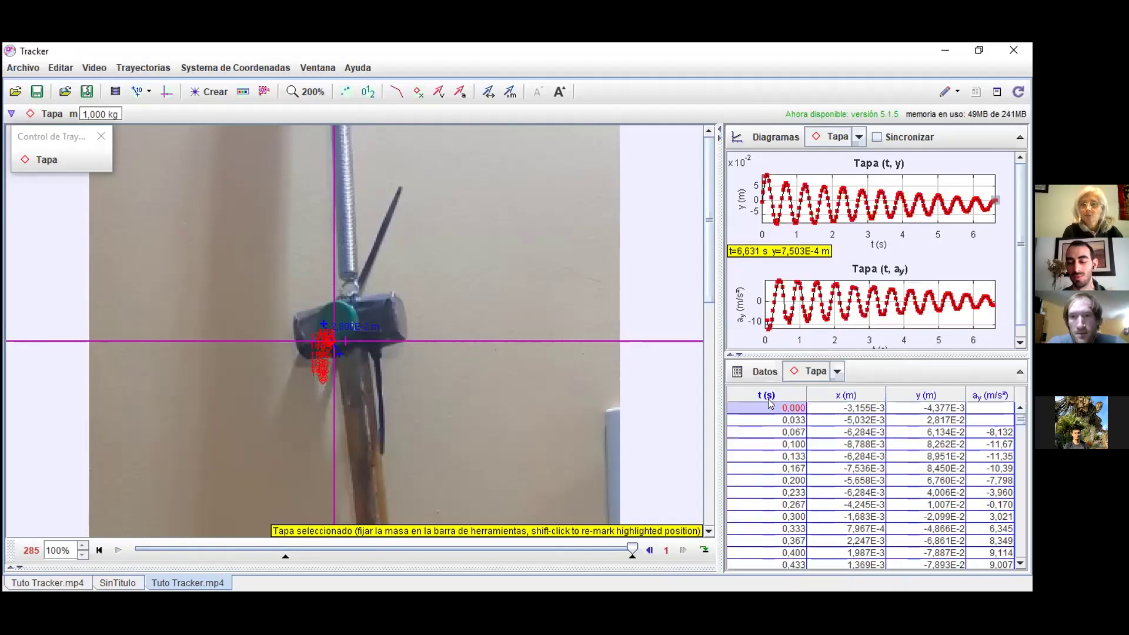